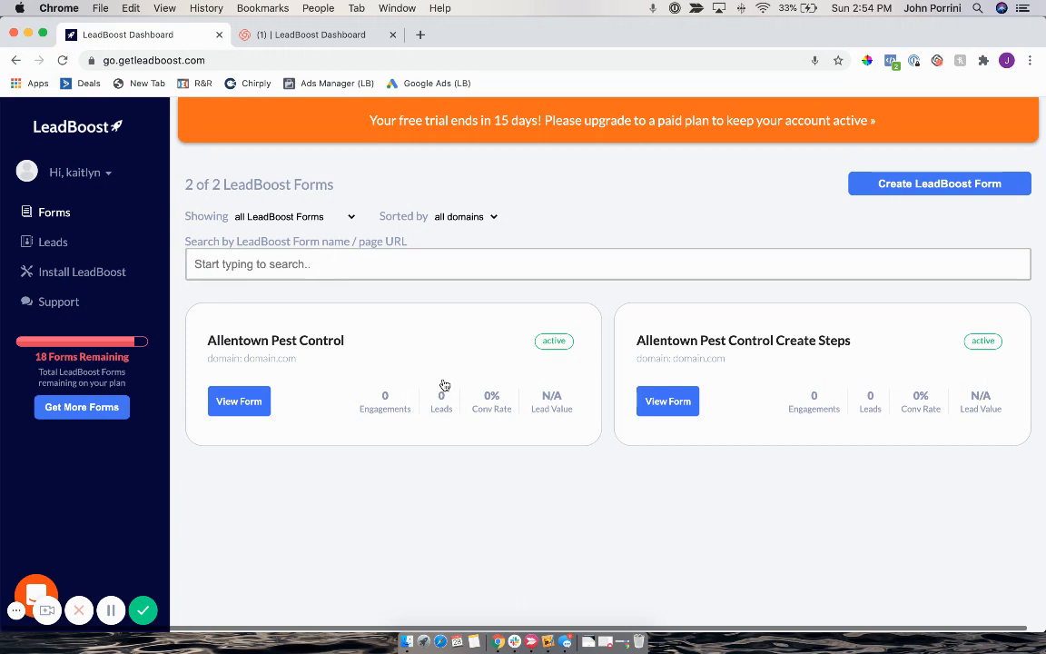
Open the Allentown Pest Control form for editing.
right_click(239, 396)
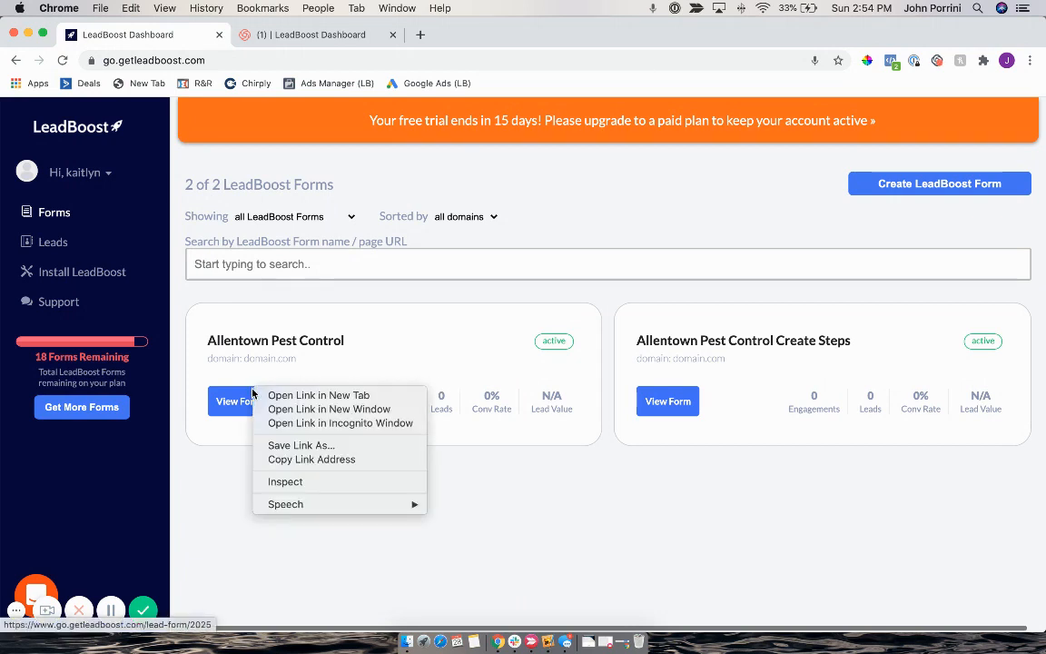
click(237, 399)
click(237, 399)
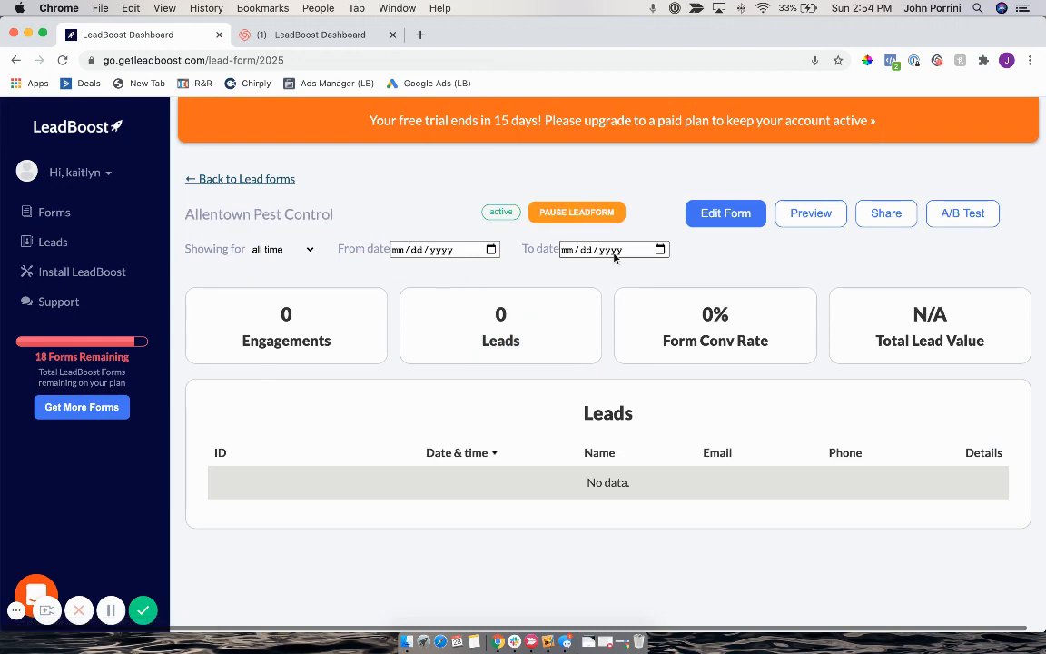
click(702, 206)
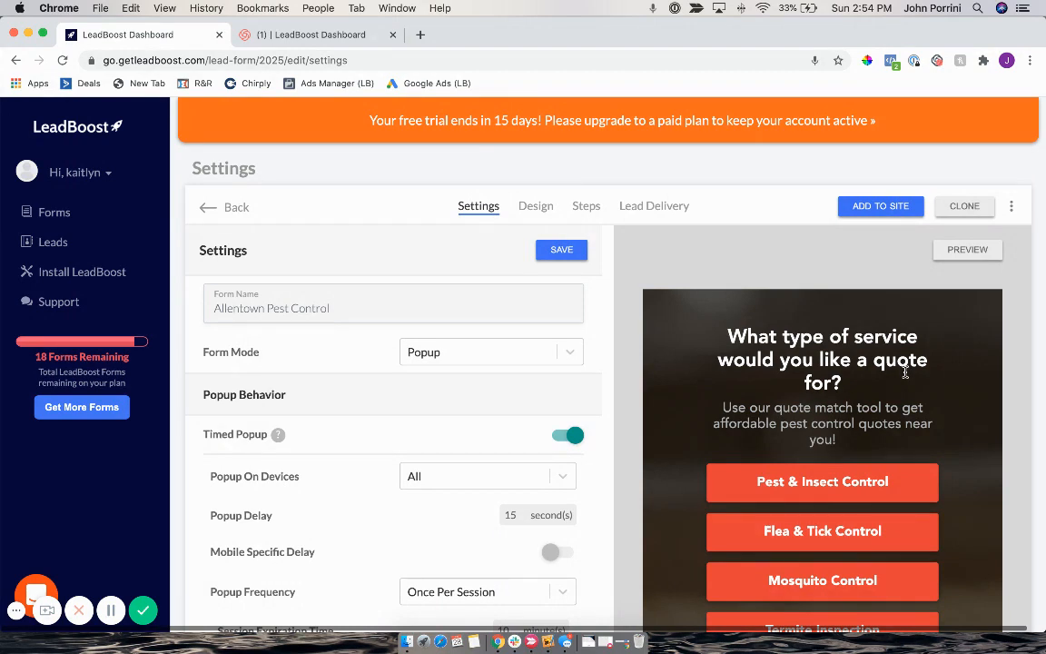
Review the form's preview and steps layout, and open its service type entry step.
scroll(879, 496, down, 3)
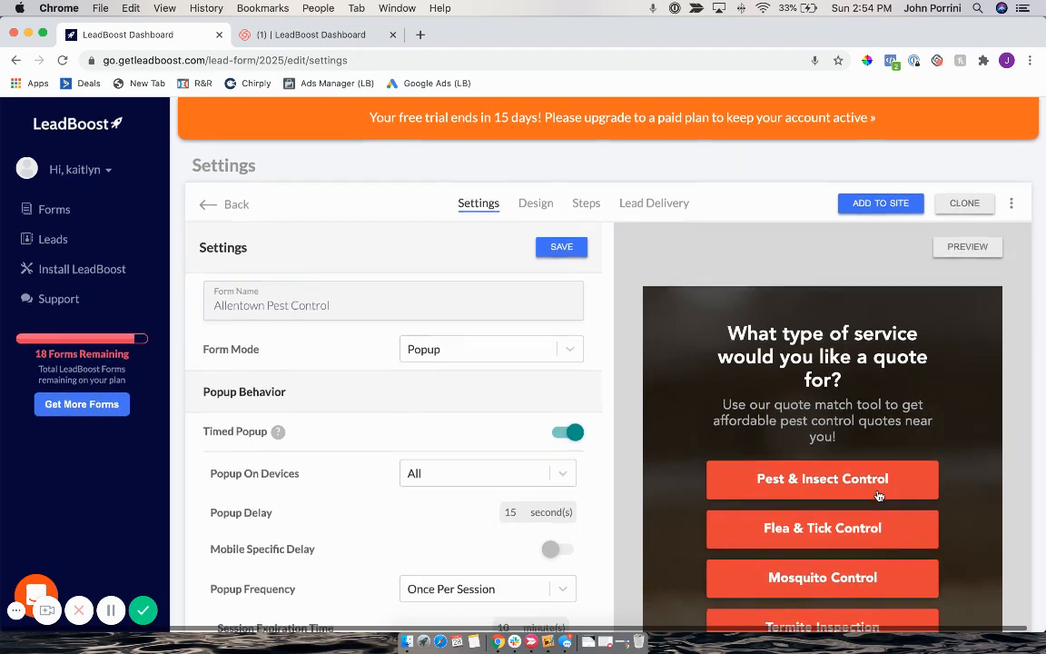
scroll(879, 496, down, 6)
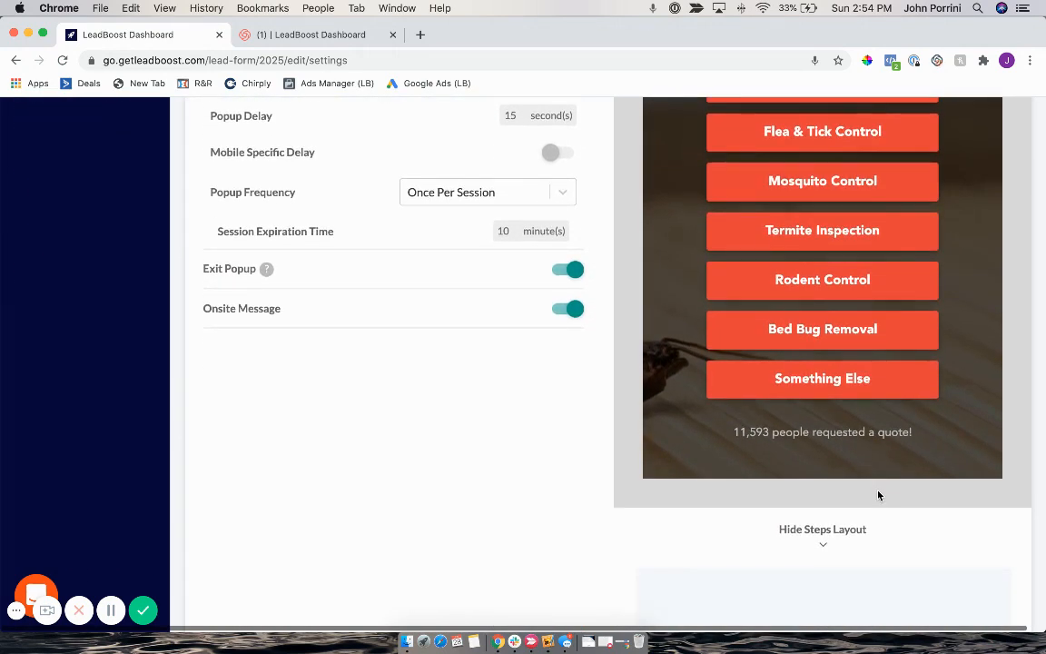
scroll(879, 494, down, 5)
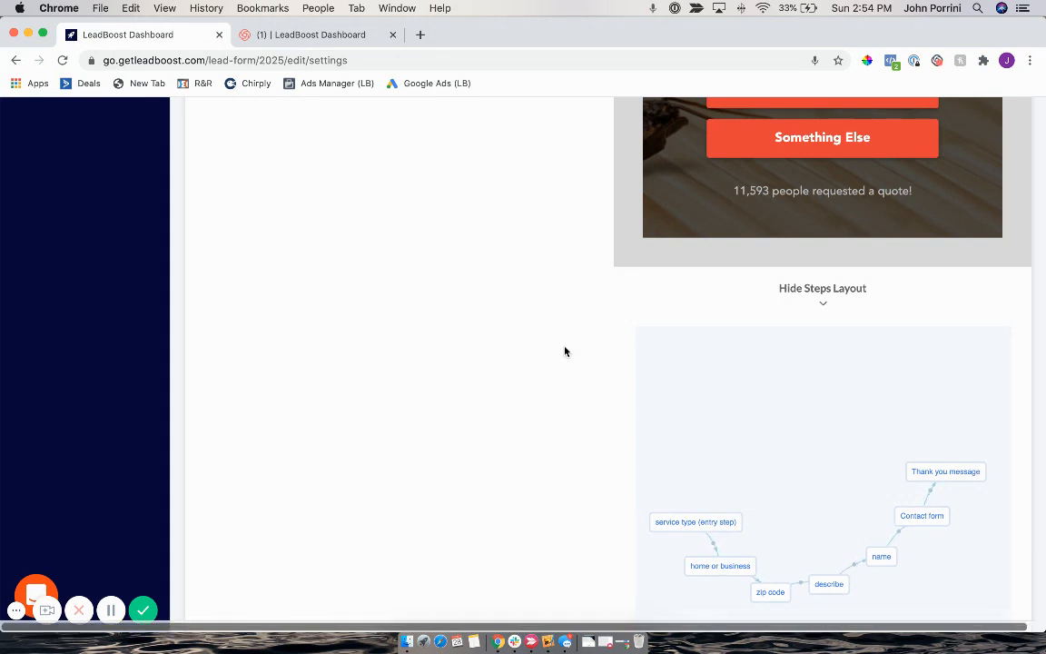
scroll(565, 352, down, 3)
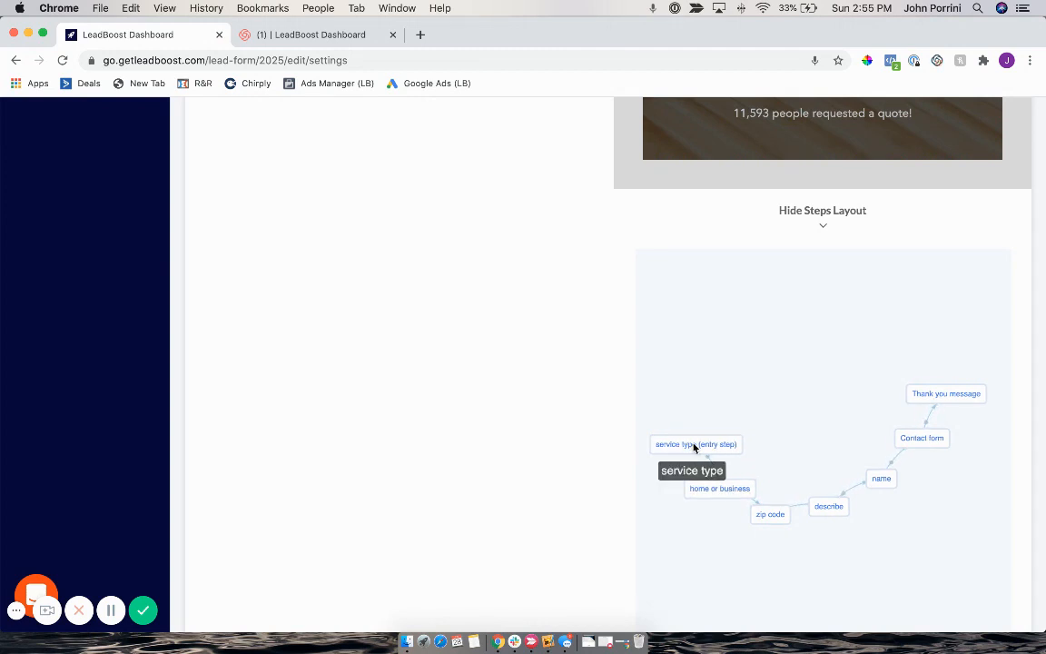
click(693, 446)
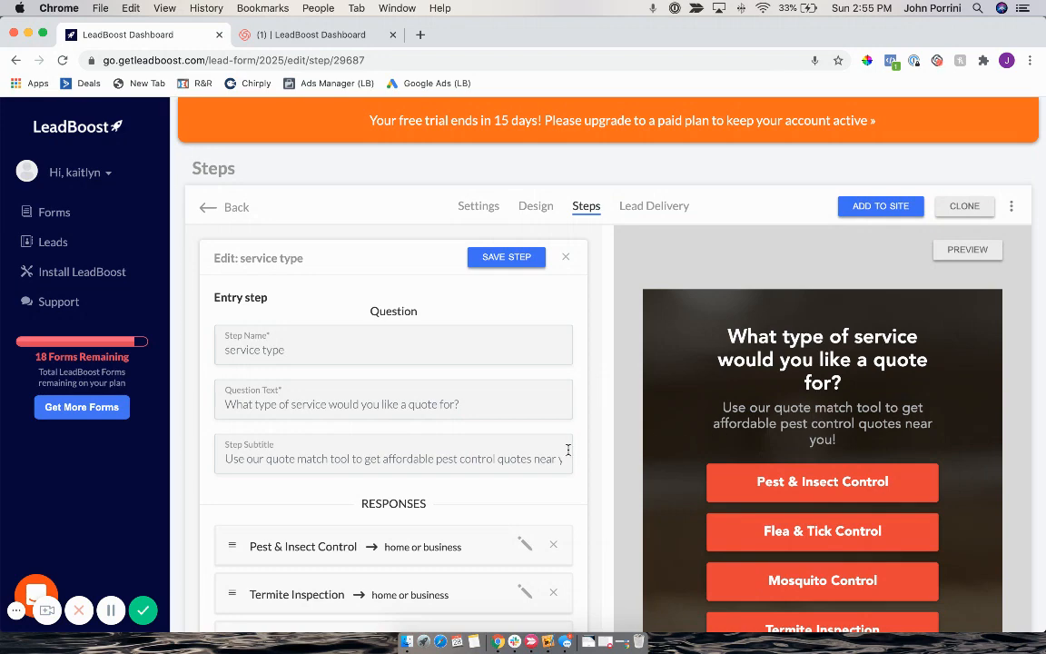
Return to the forms list and open the step editor of the Allentown Pest Control Create Steps form.
click(236, 208)
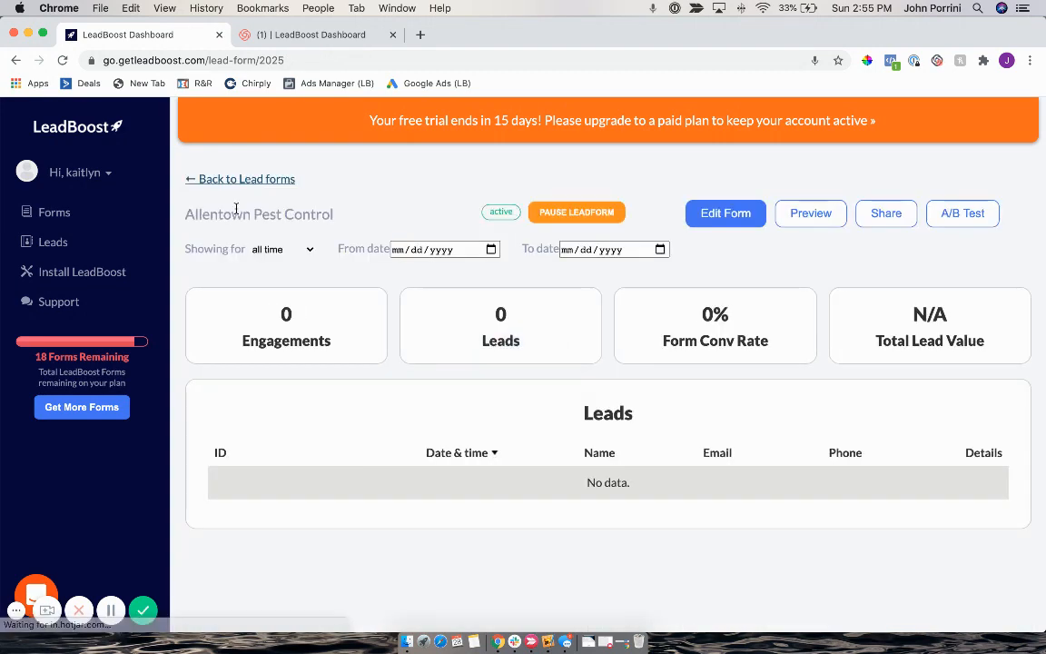
click(231, 179)
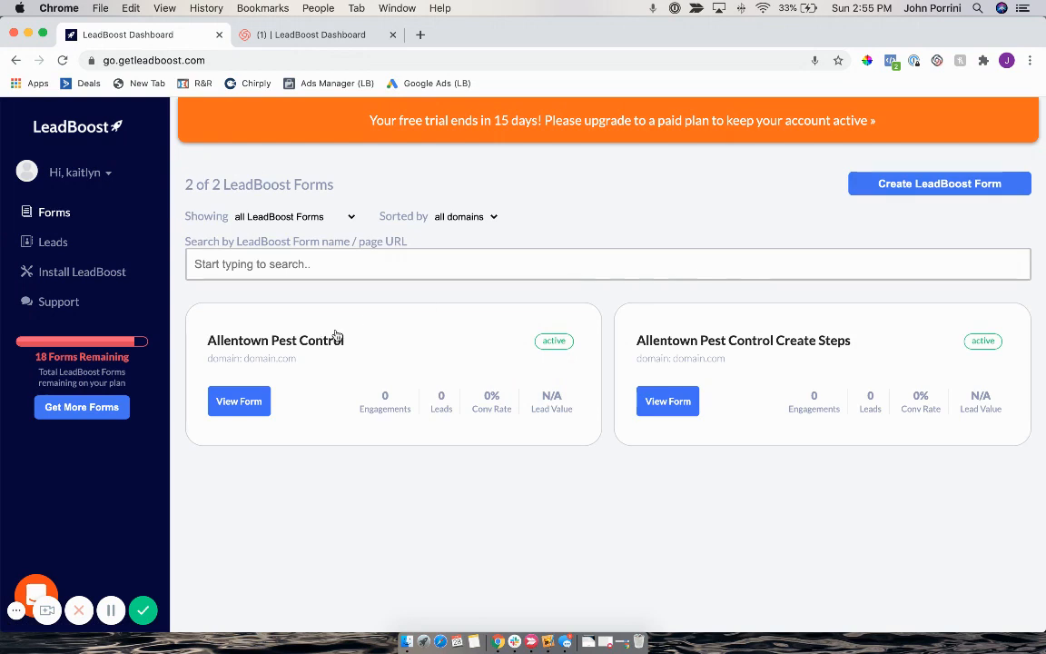
click(685, 403)
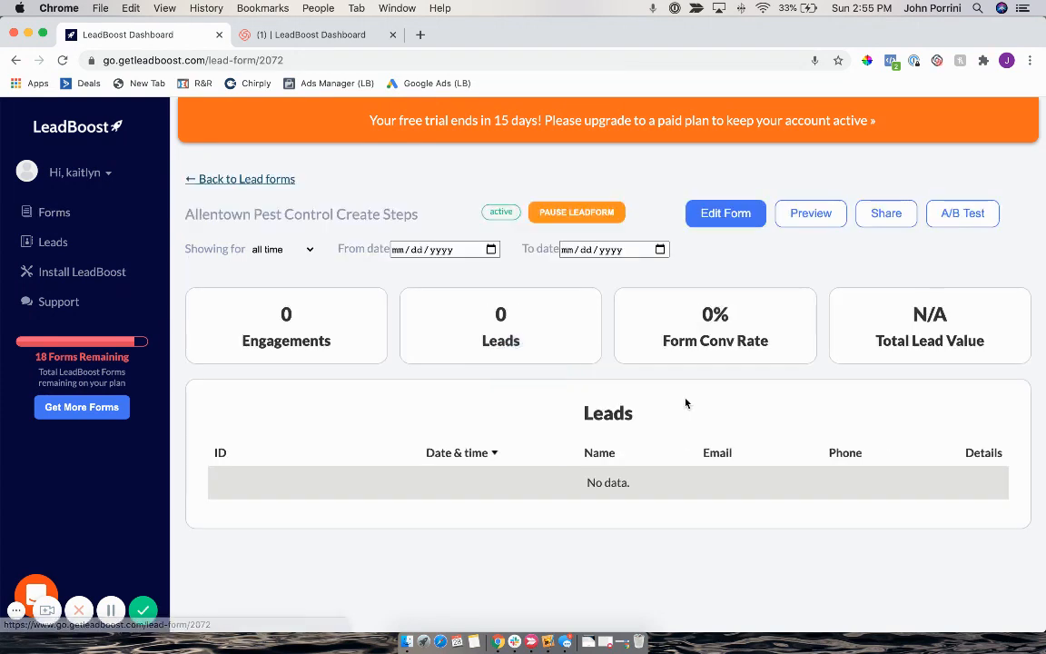
click(708, 218)
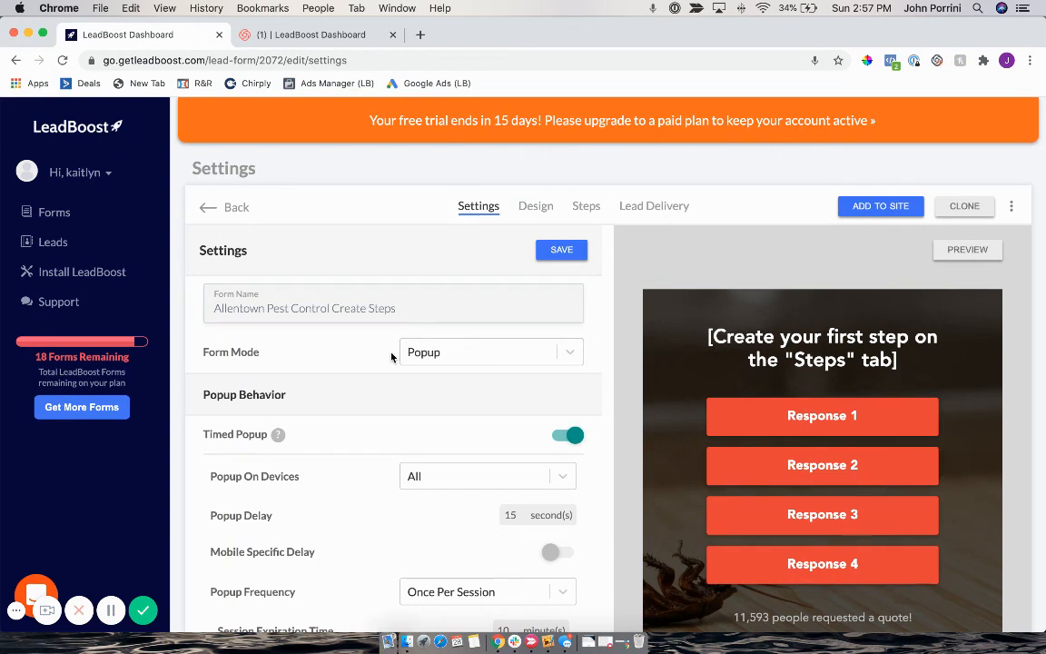
click(427, 307)
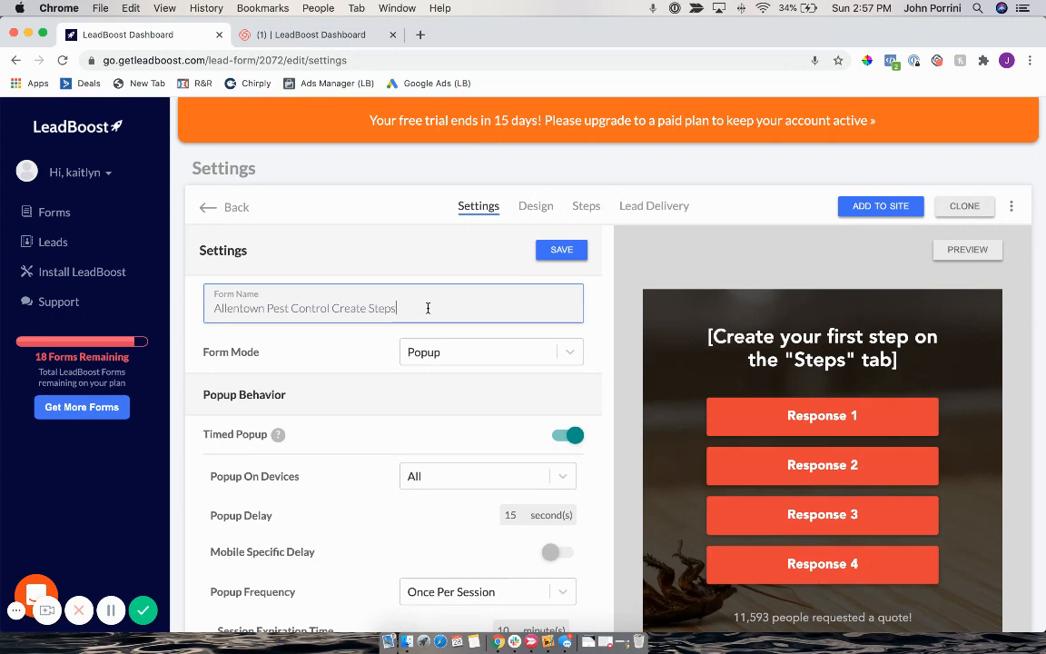
click(584, 211)
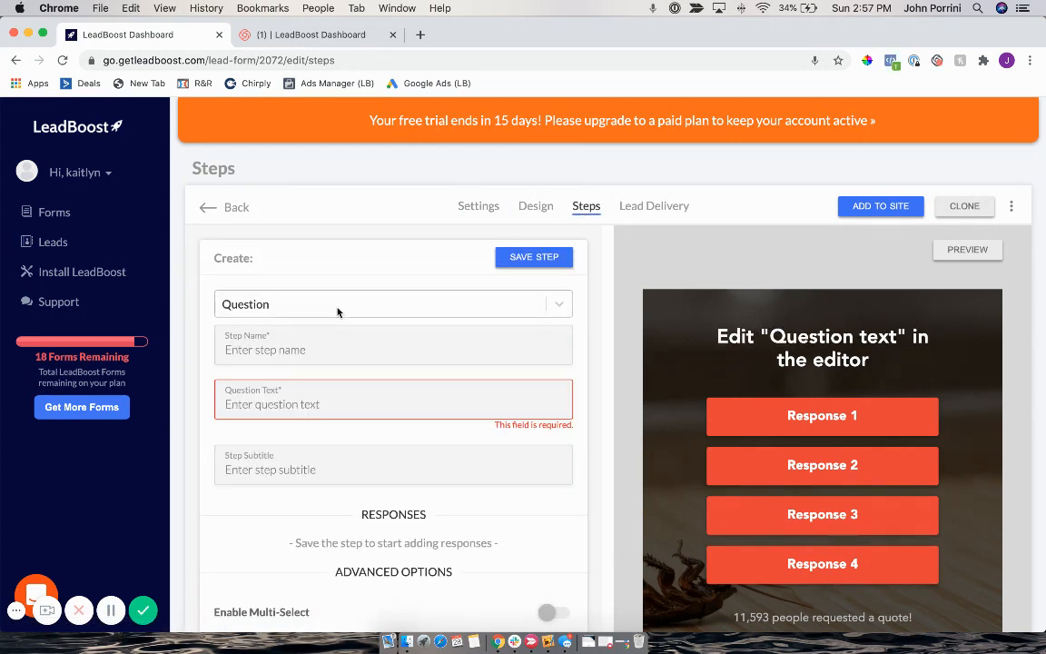
Try the Form and Text block types for the new step, and set the type back to Question.
click(337, 310)
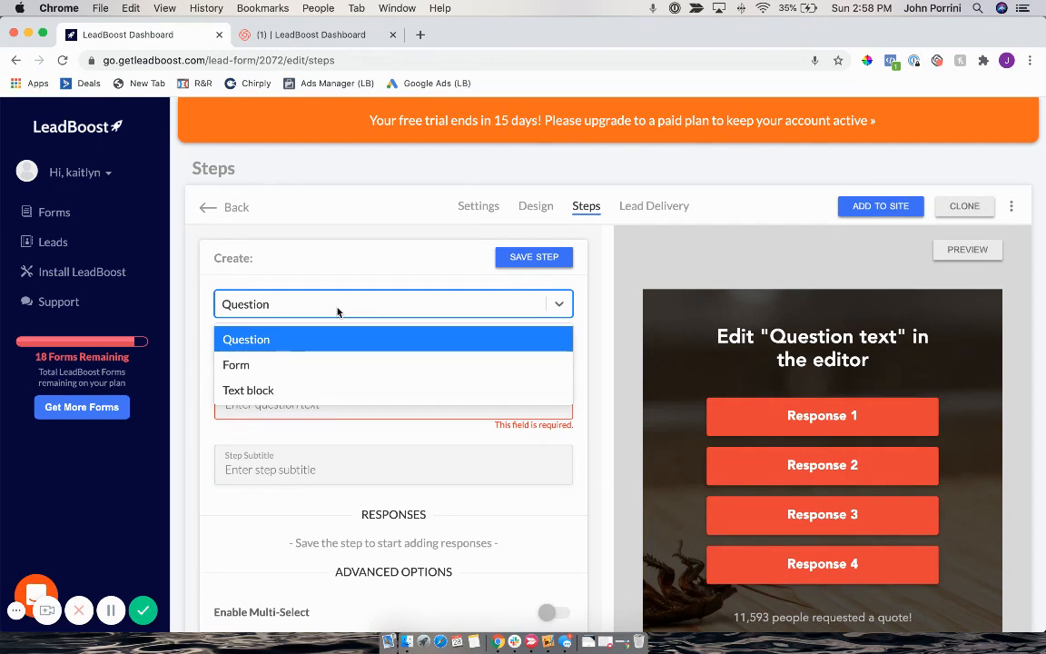
click(324, 362)
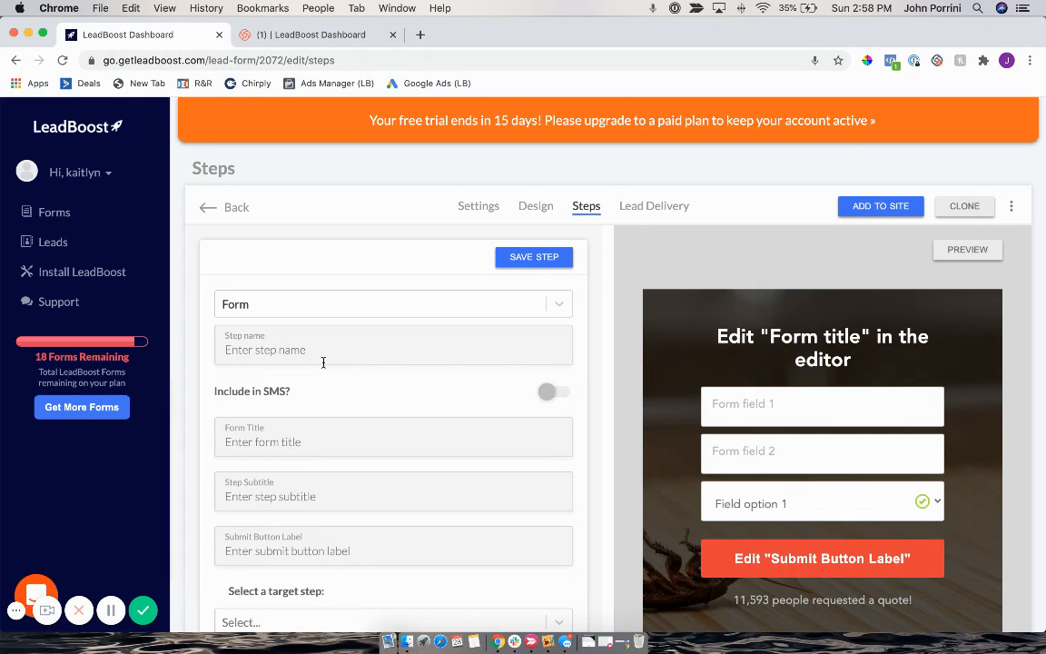
click(342, 311)
click(313, 389)
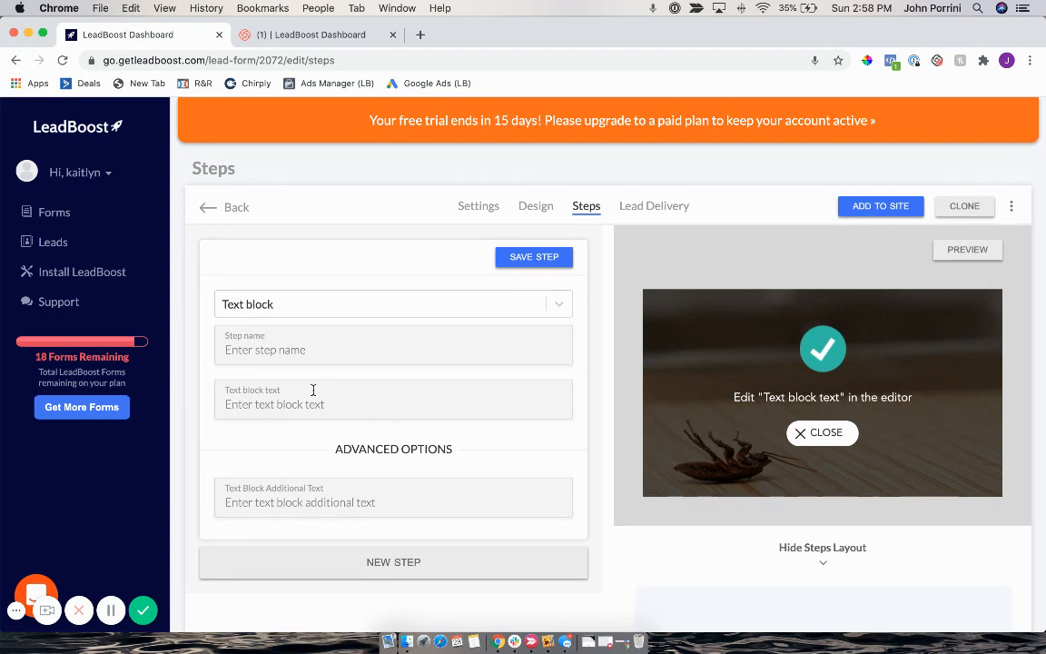
click(358, 316)
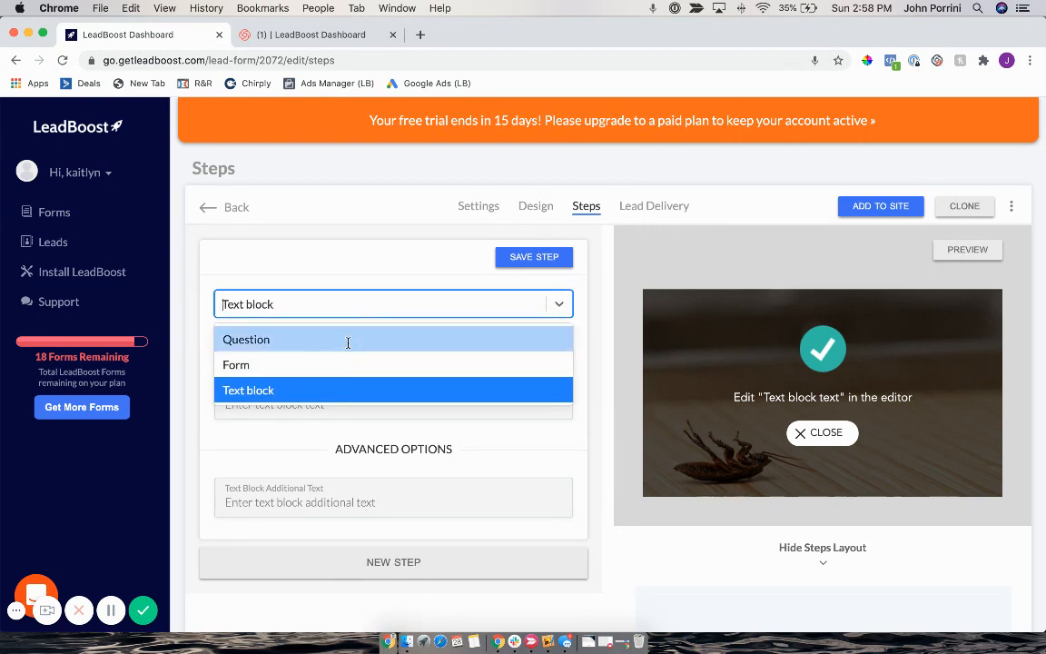
click(348, 342)
Name the new question step "Service Type".
click(348, 342)
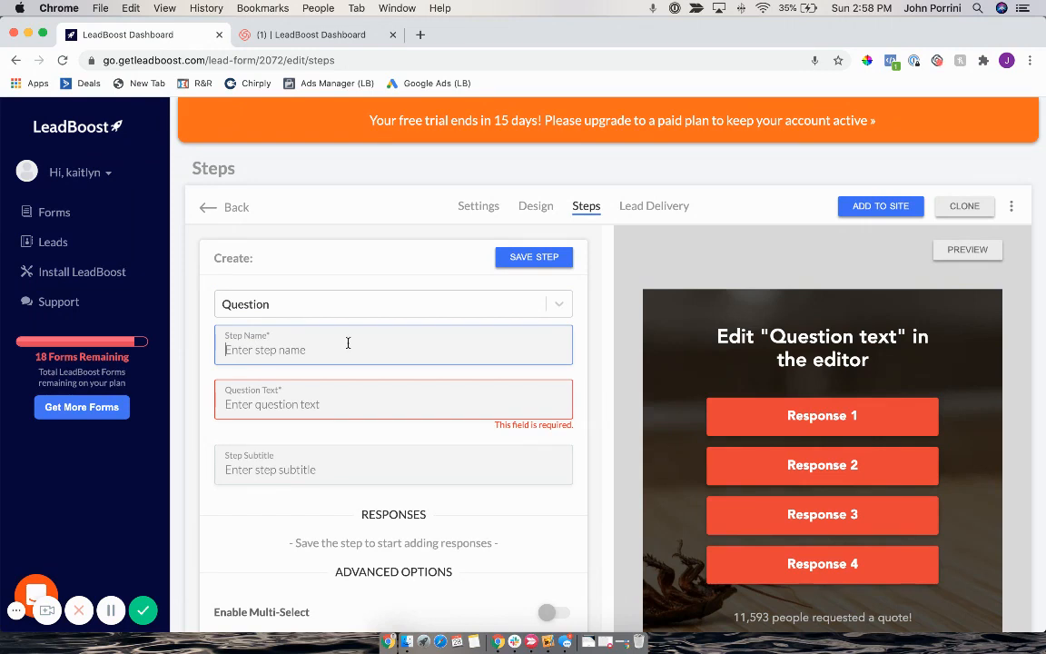
text(Service T)
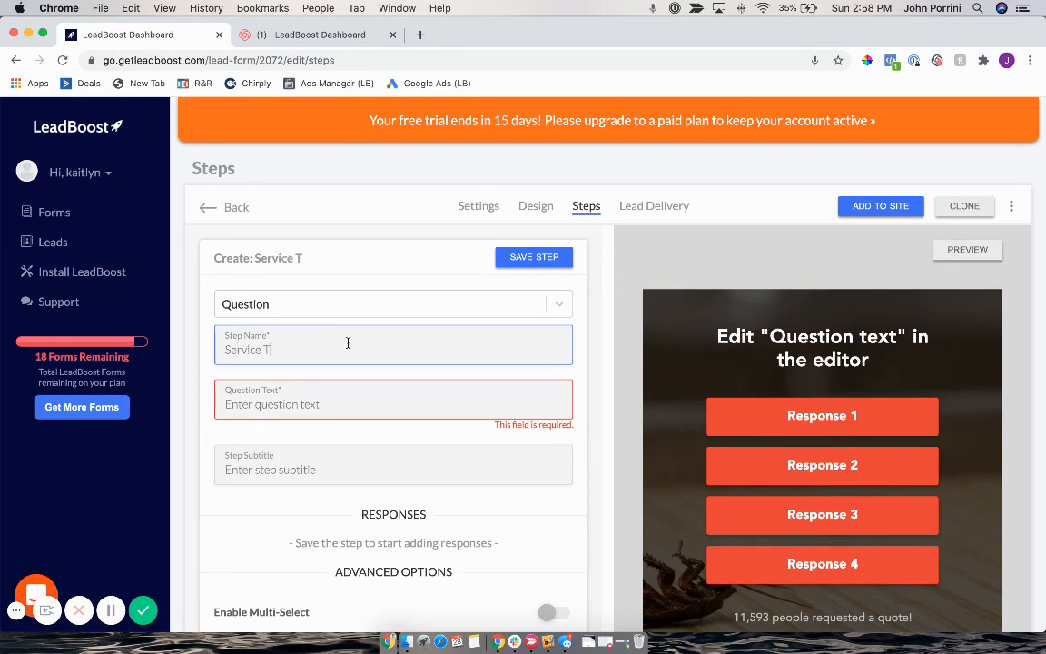
text(ype)
Enter "What type of pest control service are you looking for?" as the step's question text.
key(Tab)
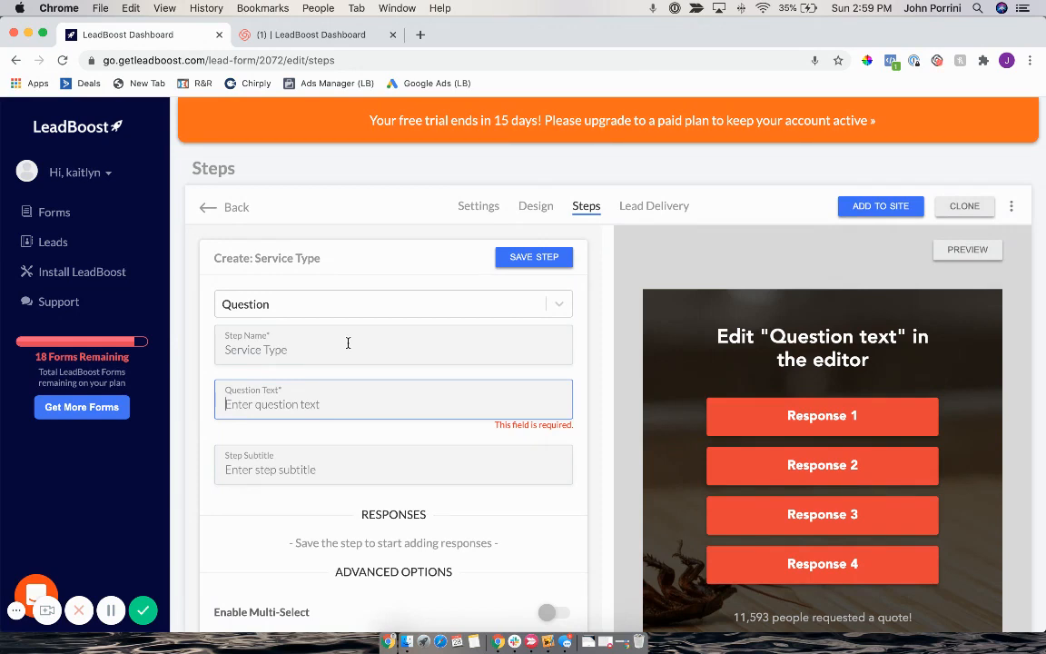
text(Wha)
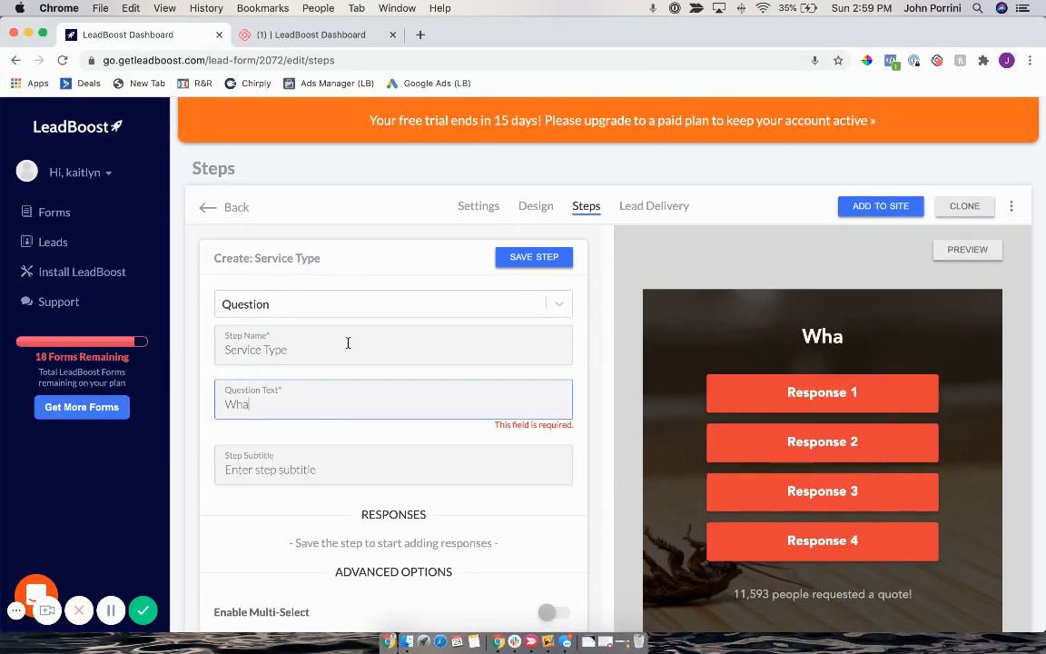
text(t type of )
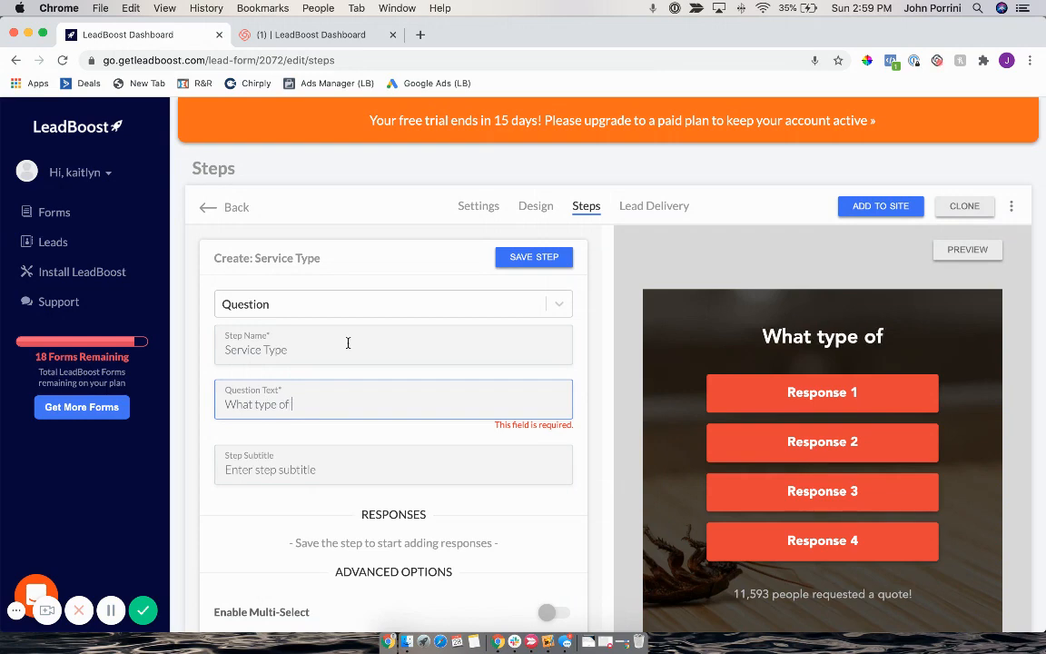
text(pest)
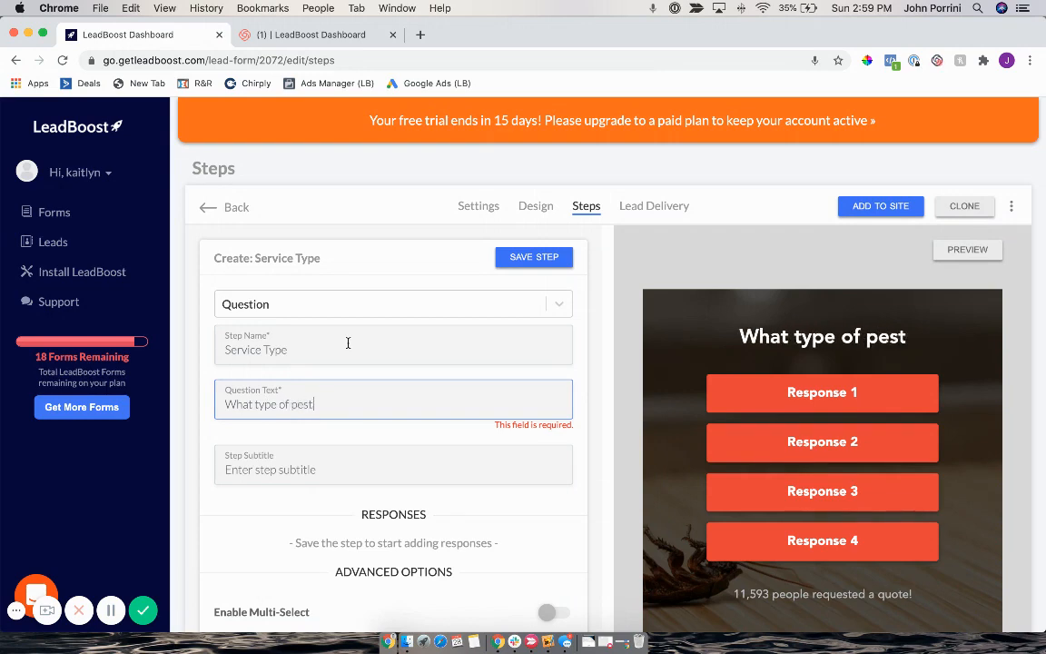
text( control serv)
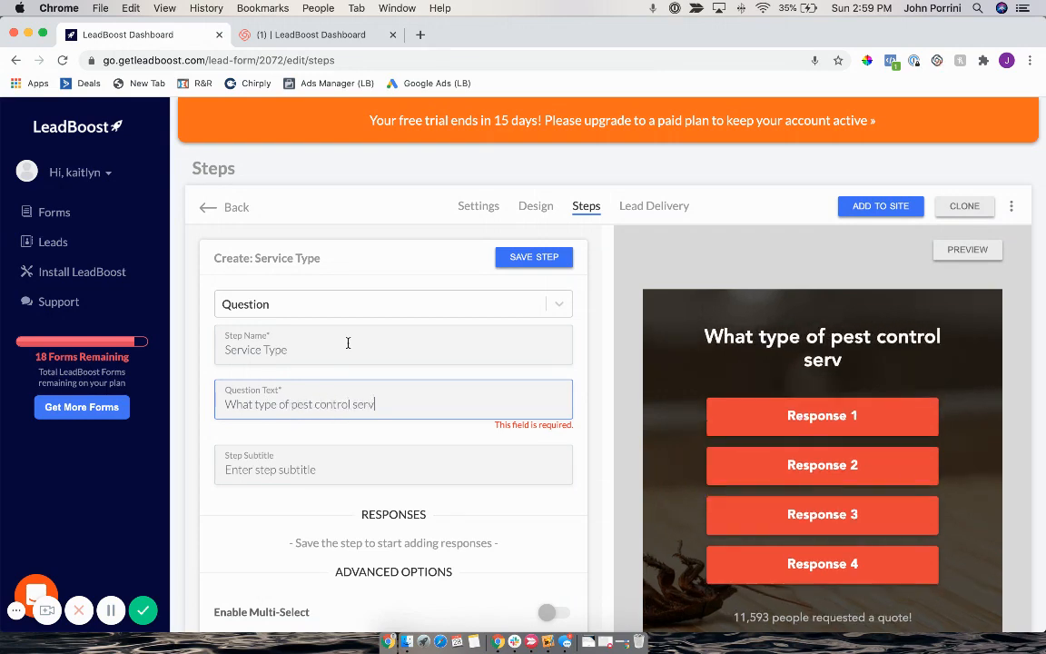
text(ice are you looking for?)
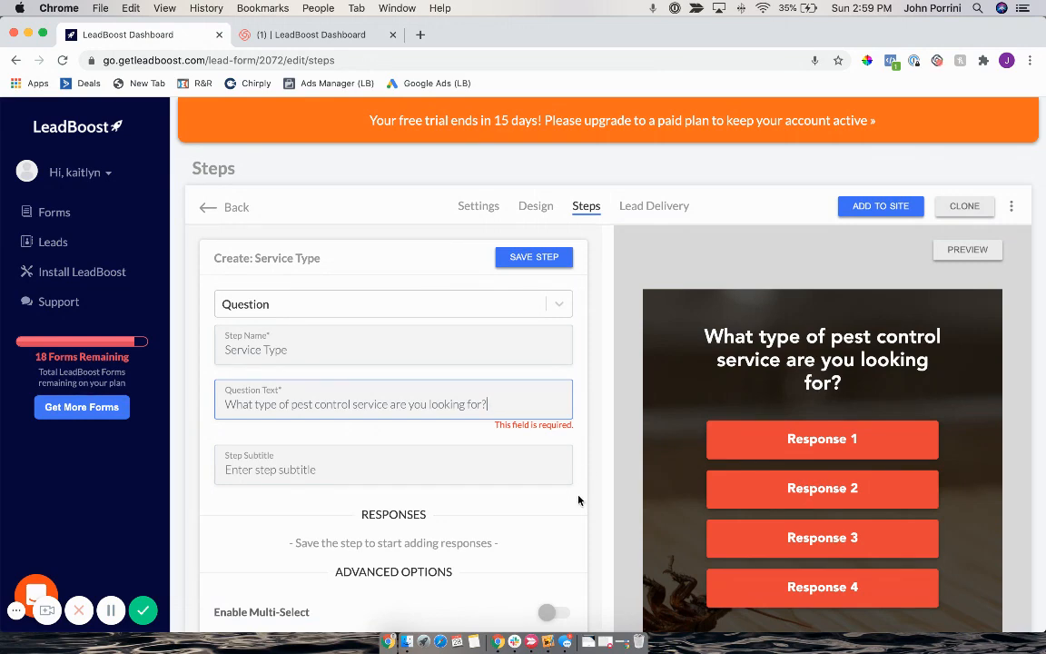
Set the step subtitle to "Click to choose:" and save the step.
click(478, 454)
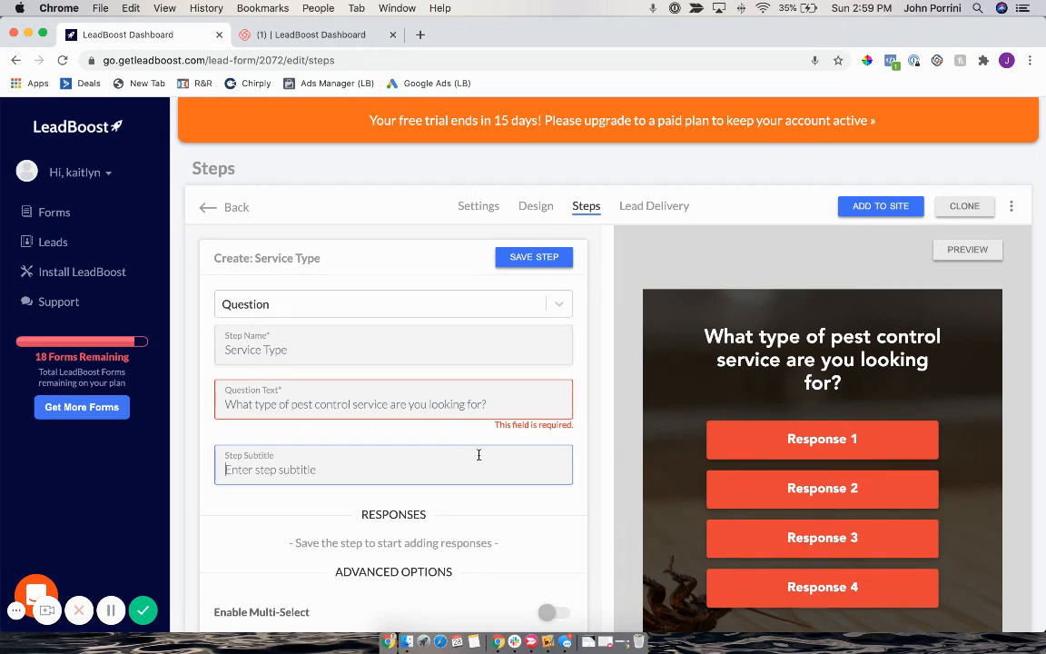
text(Click to )
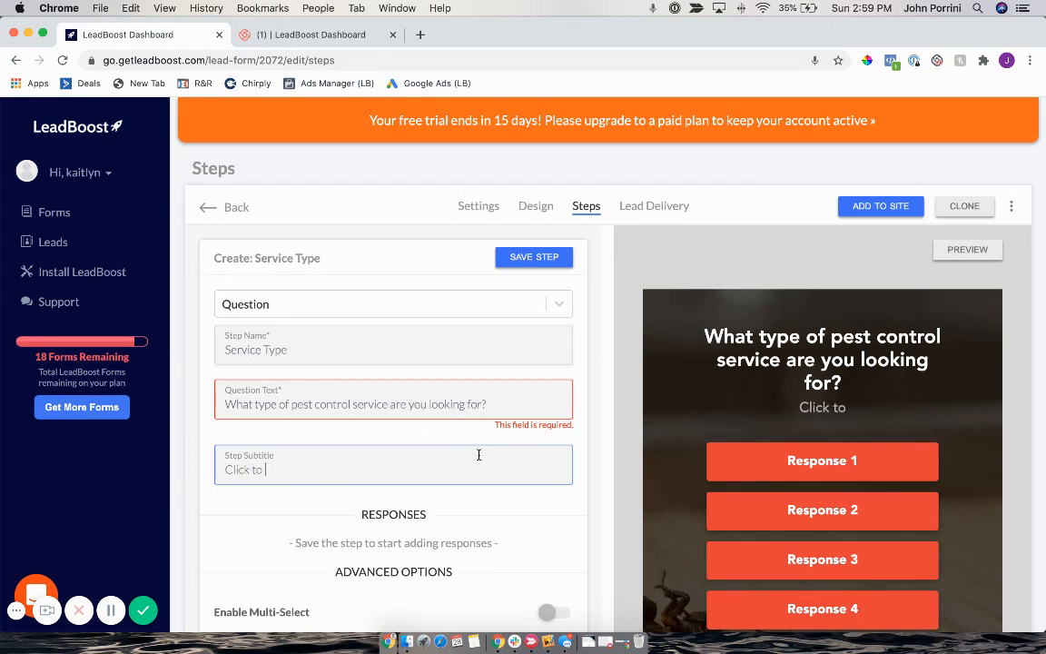
text(choose:)
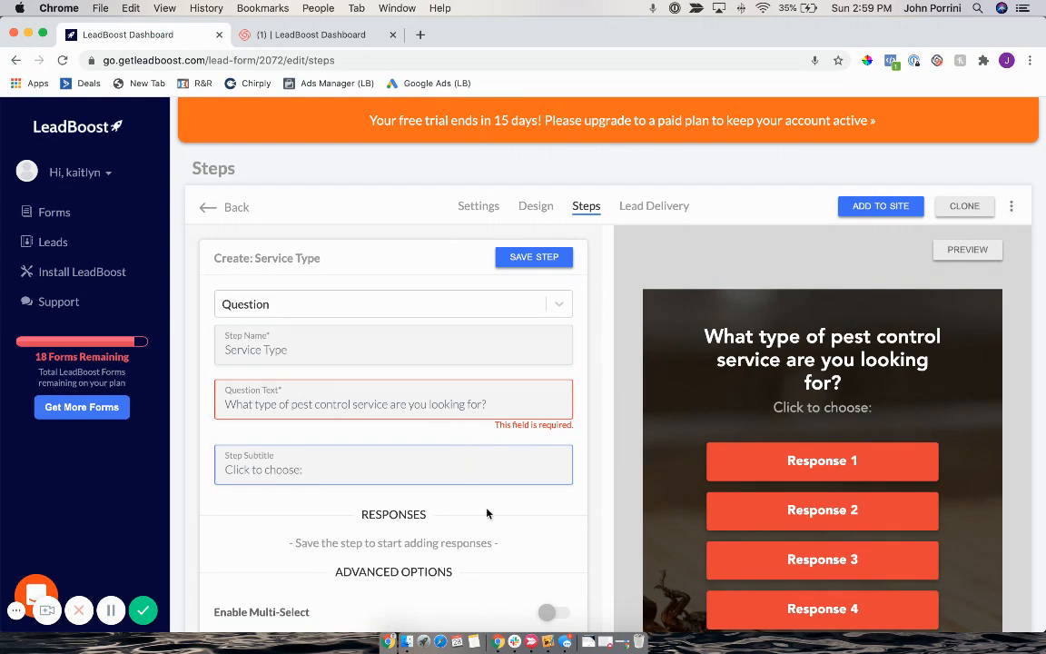
click(487, 511)
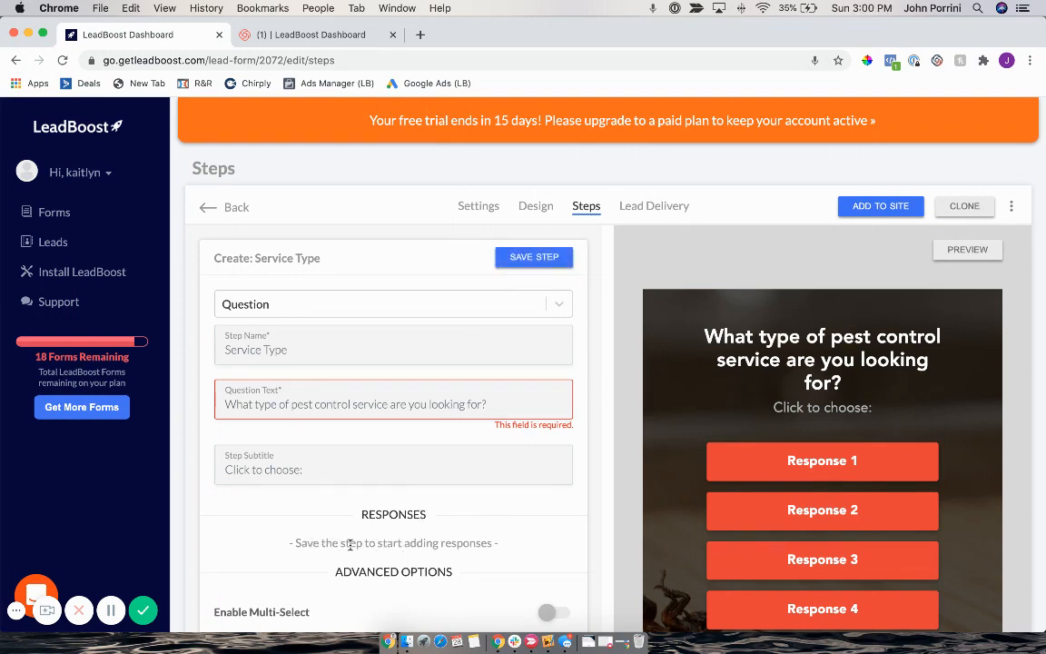
click(521, 260)
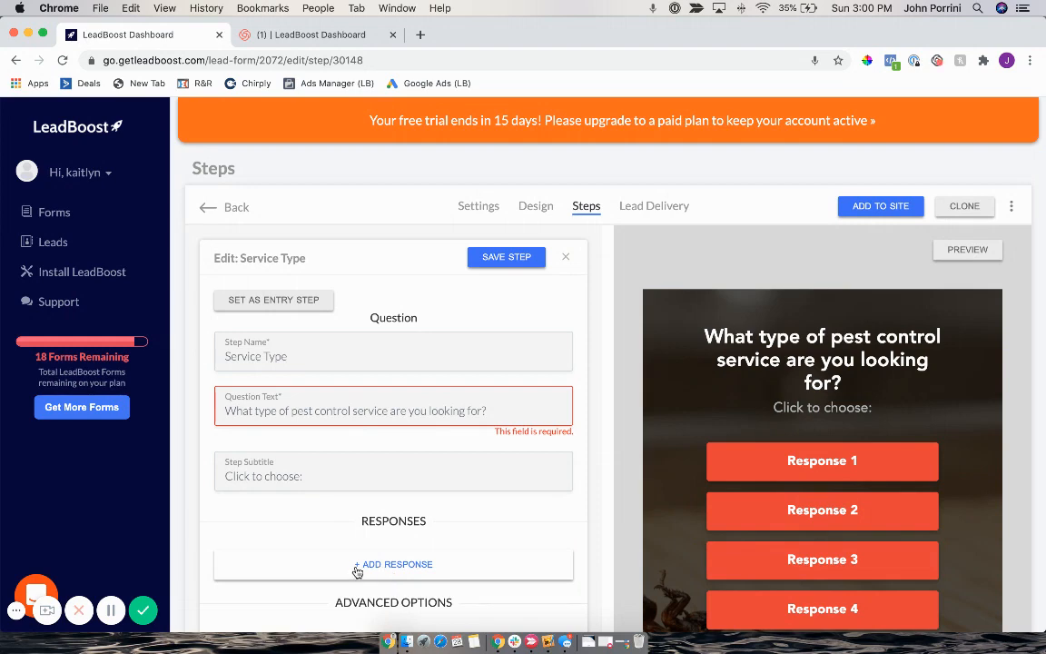
Add a "Termite Inspection" response to the Service Type question without a target step, and save the response.
click(355, 564)
click(337, 600)
scroll(338, 603, down, 3)
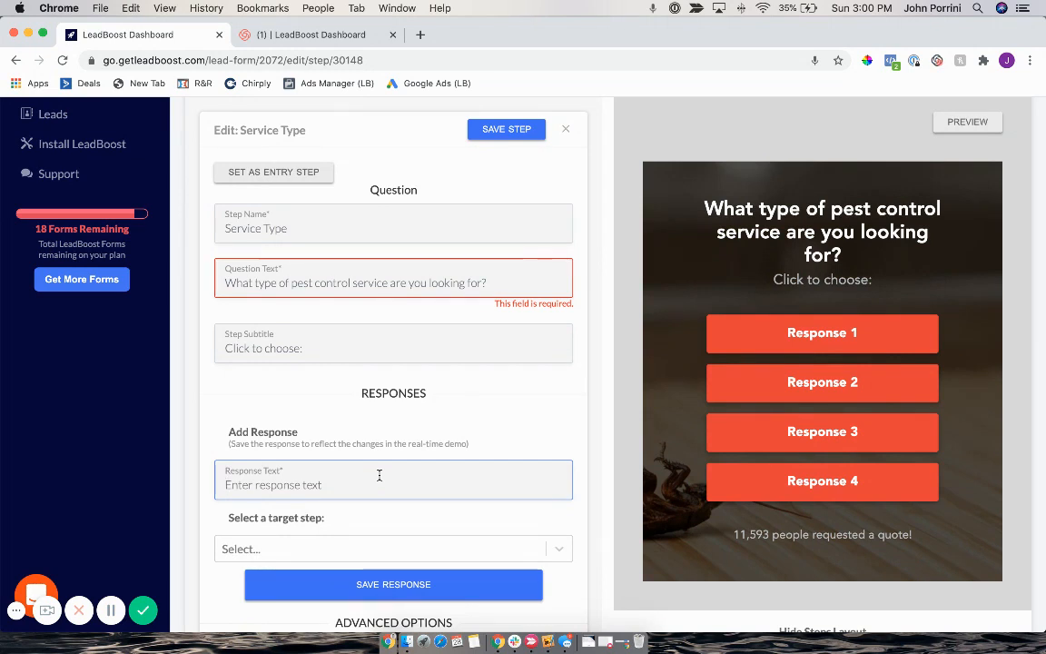
text(T)
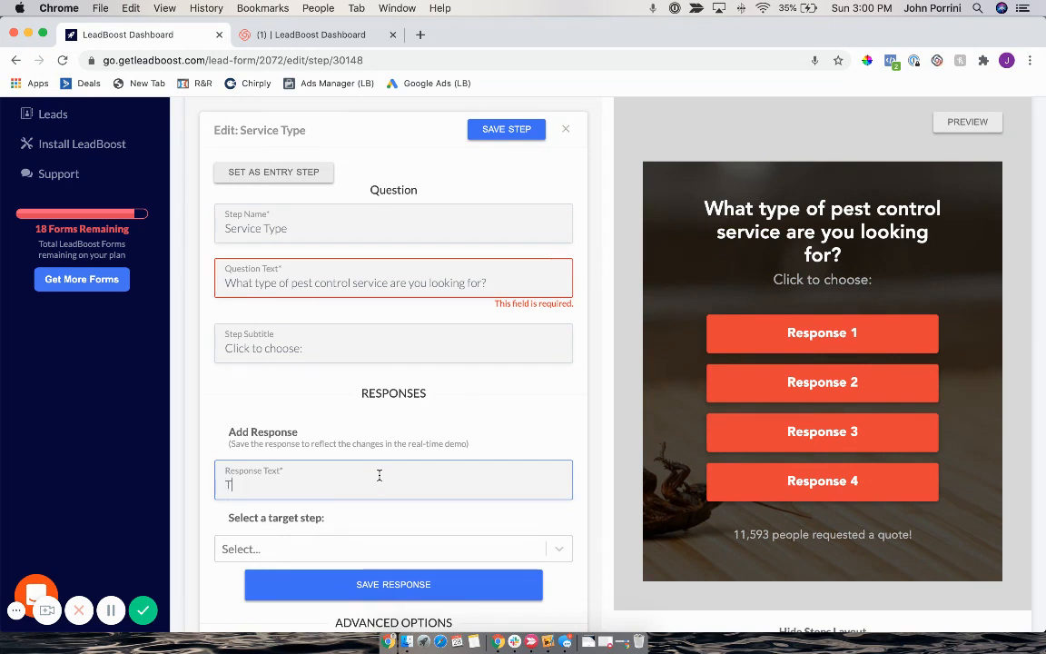
text(ermite Inspection)
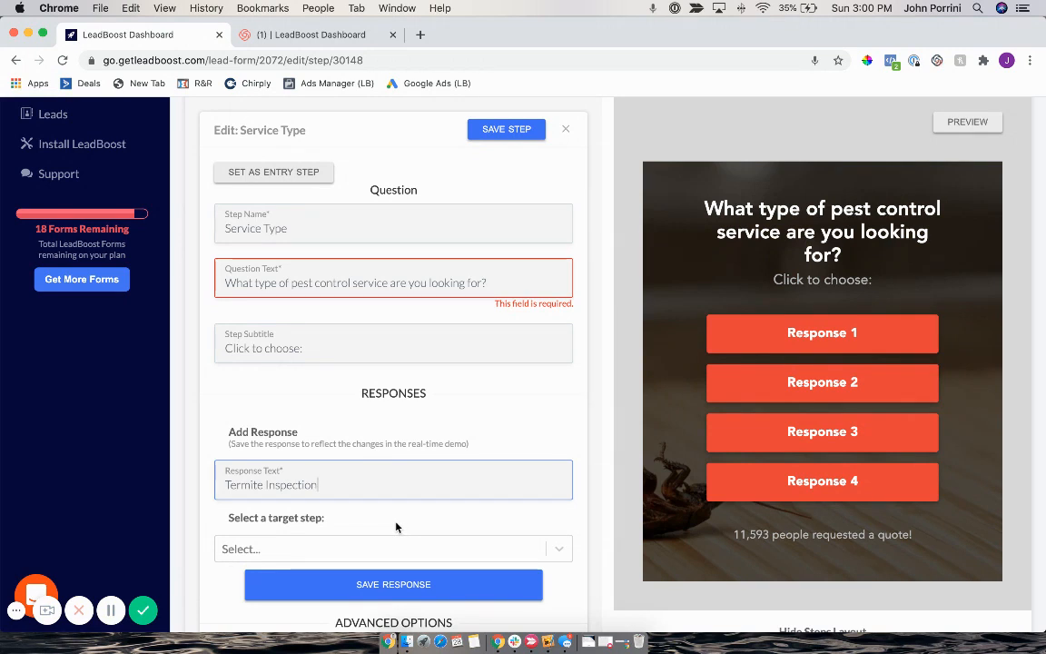
click(395, 585)
click(425, 589)
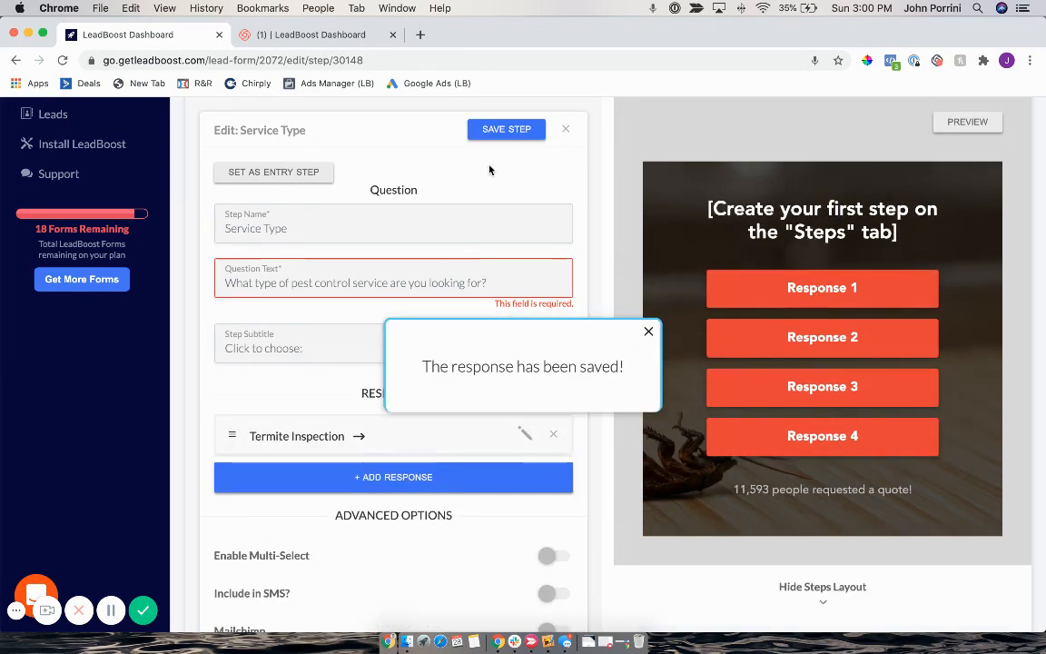
Save the Service Type step, and add a "General Insect Control" response without a target step.
click(502, 134)
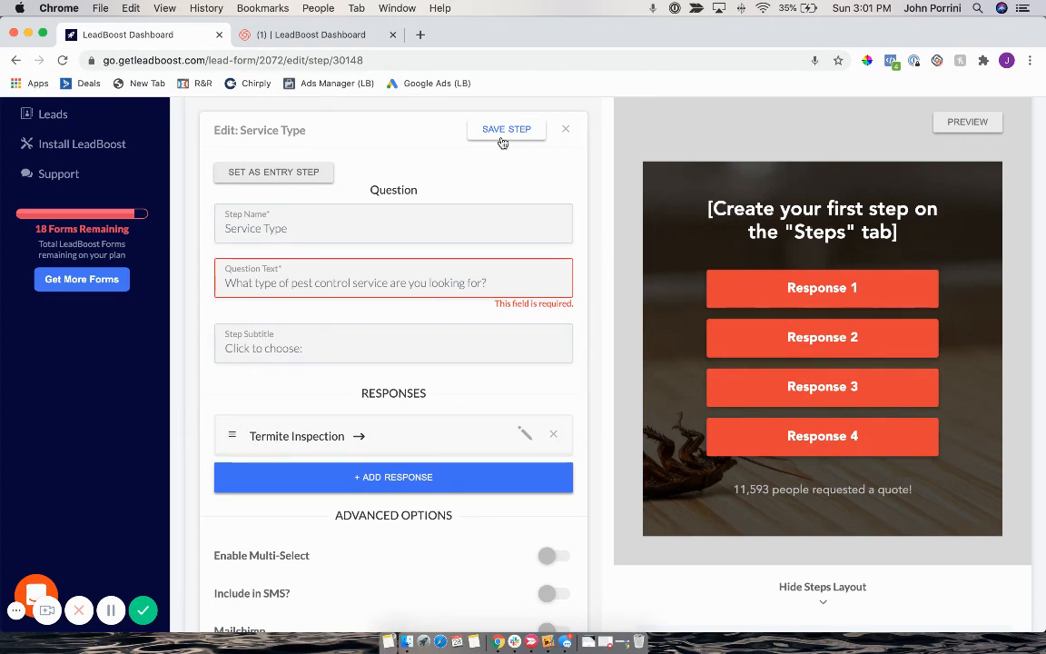
click(396, 475)
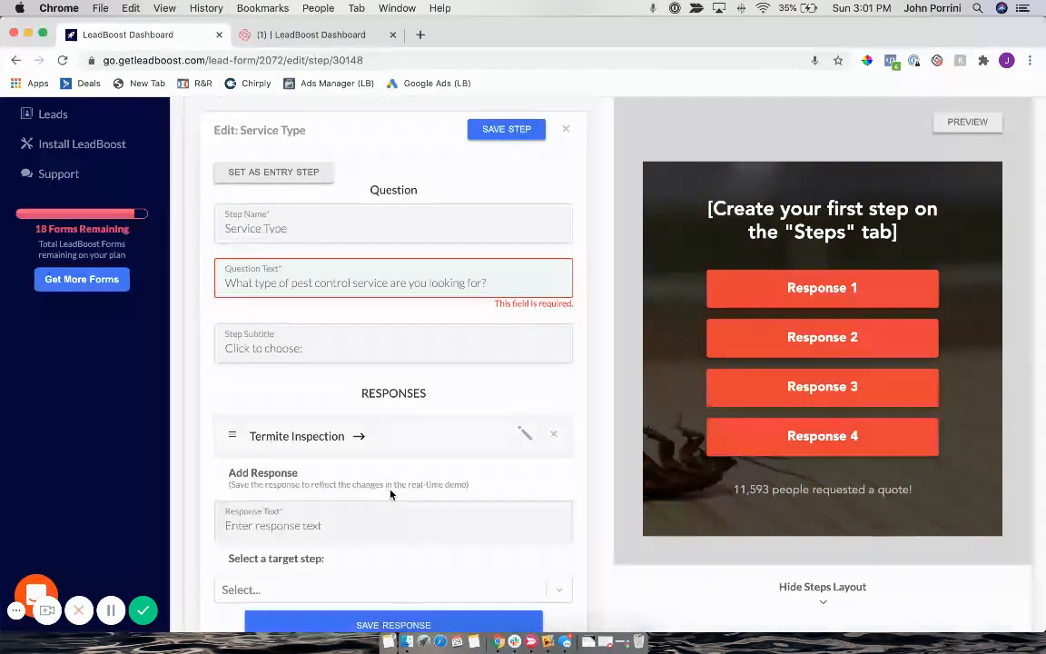
click(357, 519)
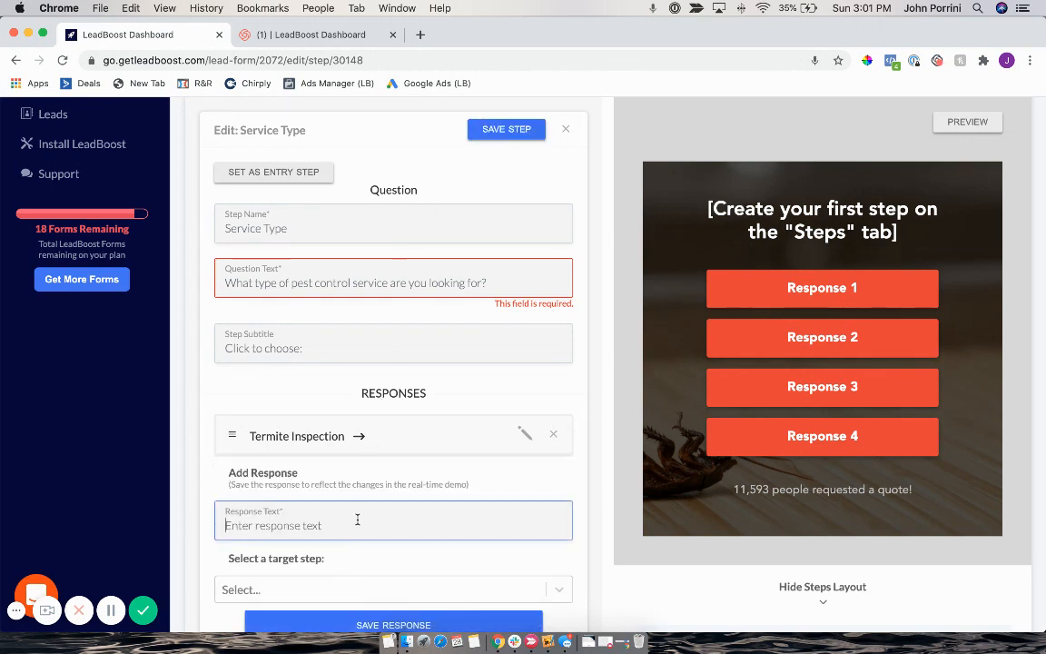
text(General Ins)
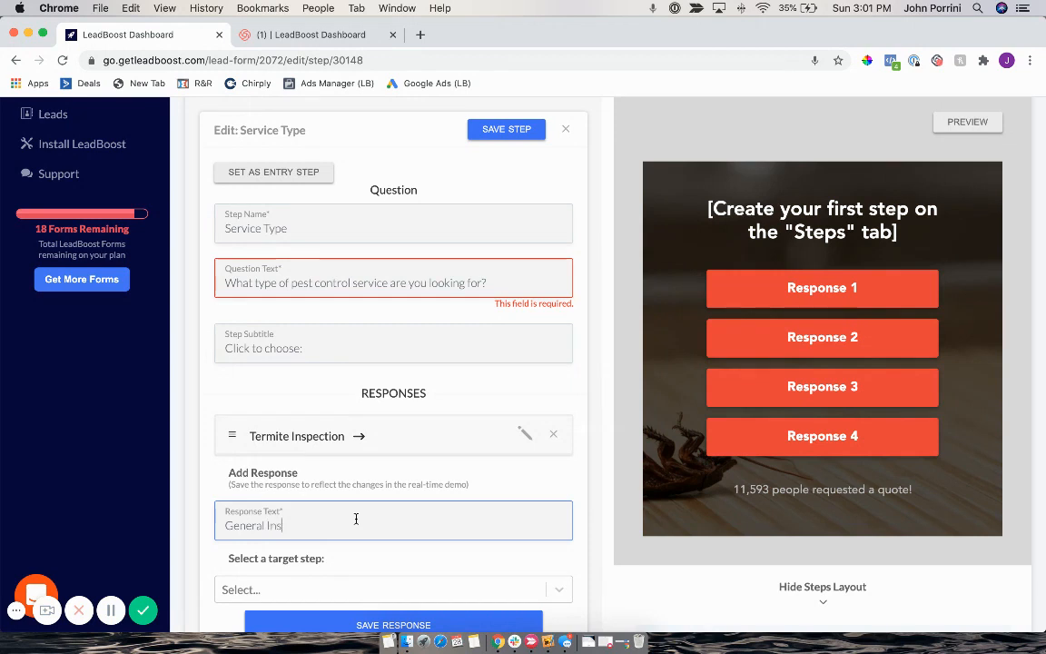
text(ect Control)
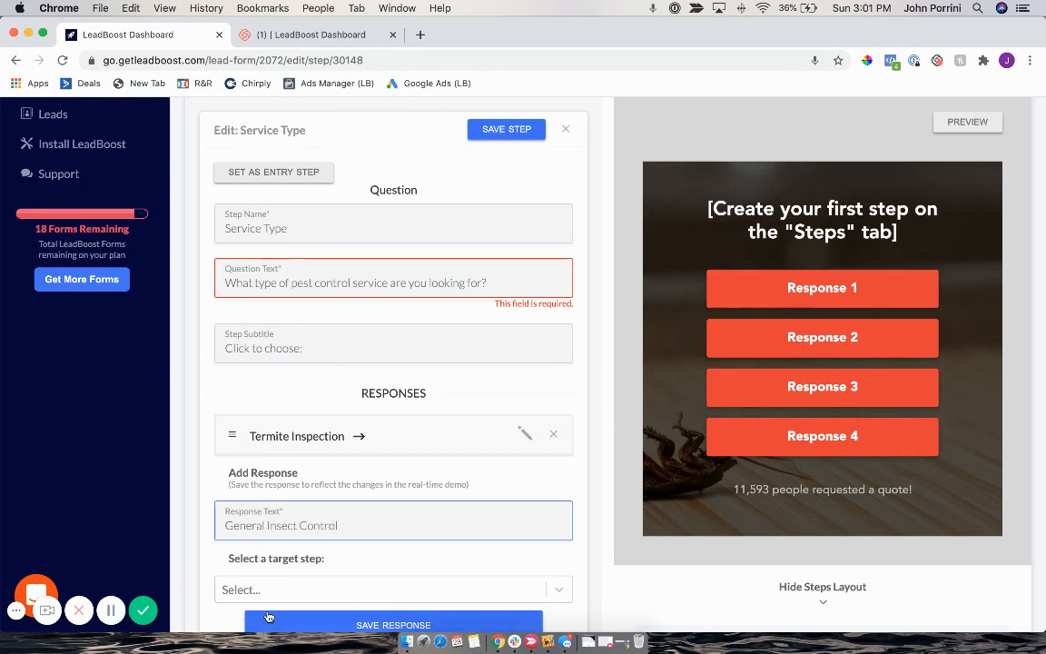
click(316, 624)
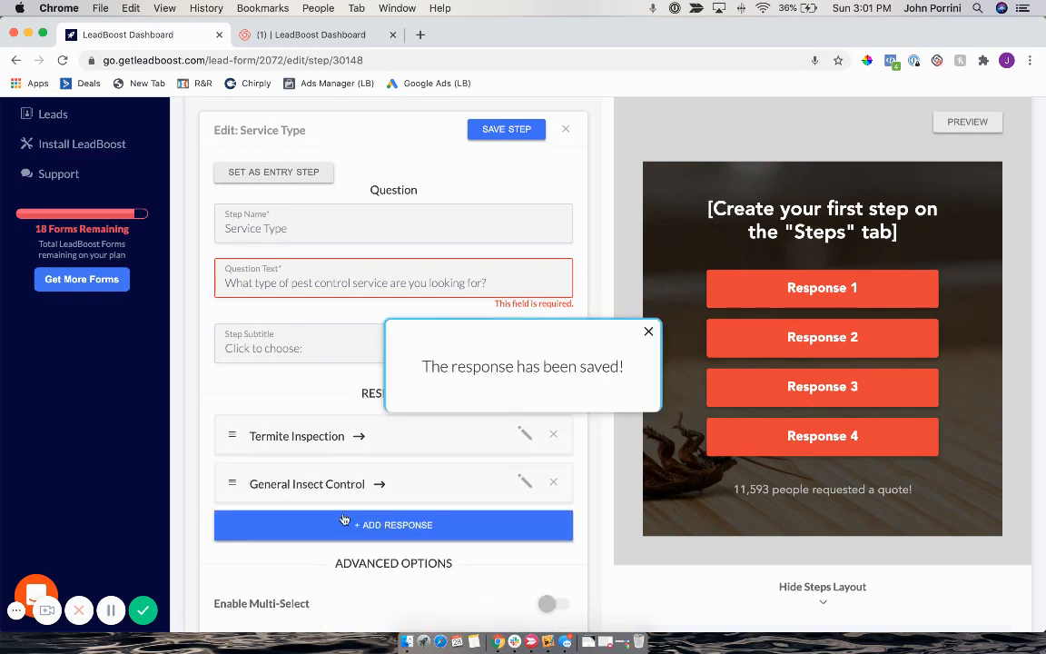
Add a "Flea and Tick Control" response to the Service Type question without a target step, and save the response.
click(320, 528)
click(298, 575)
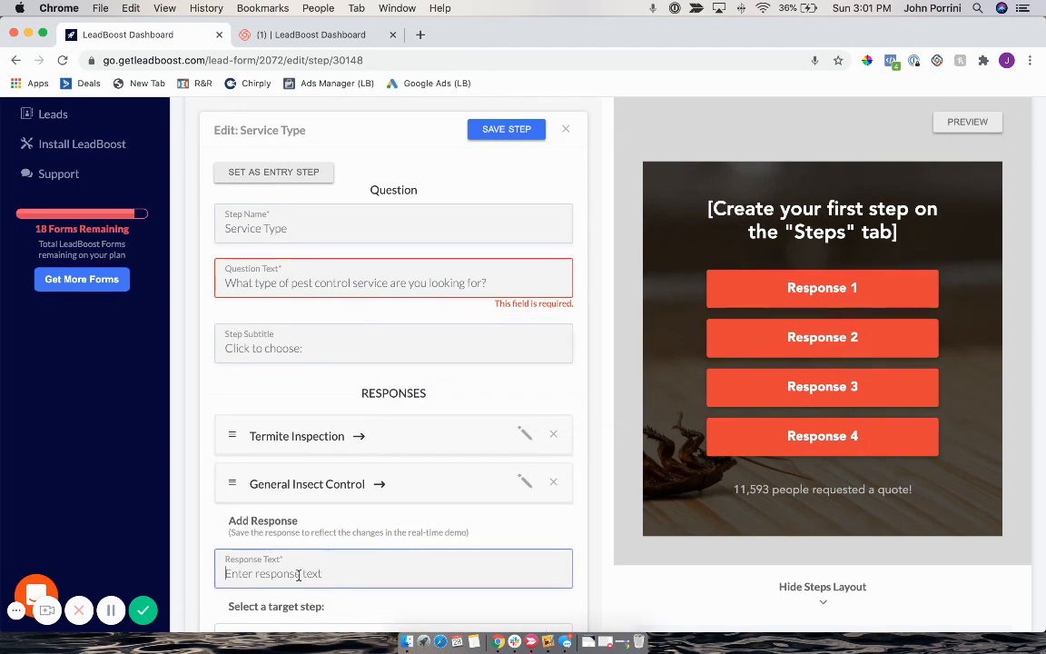
text(Flea and T)
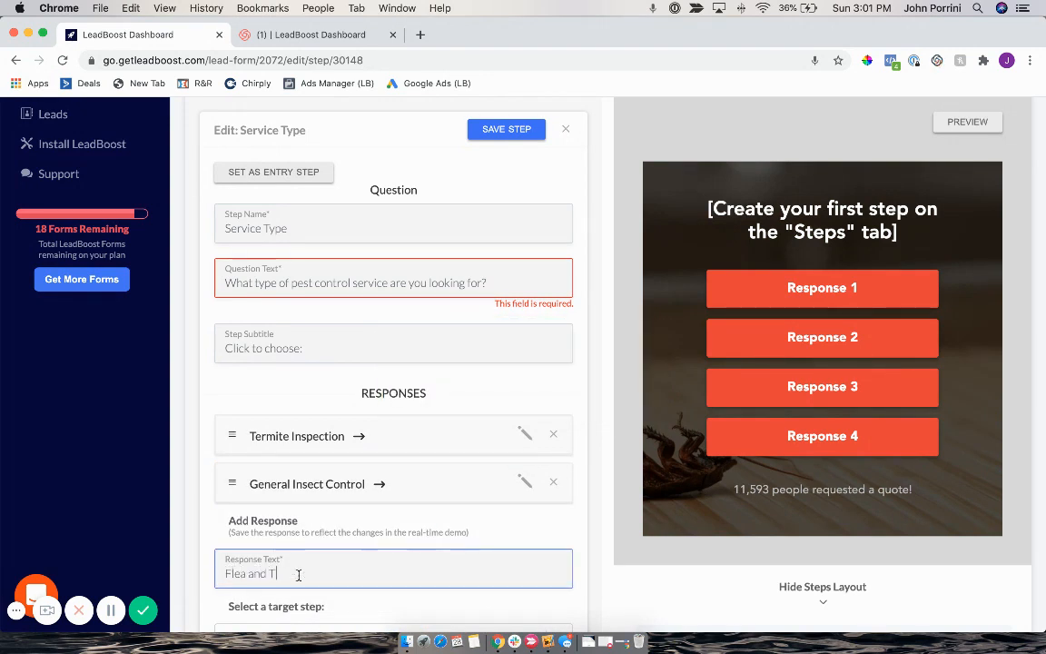
text(ick Control)
scroll(299, 577, down, 3)
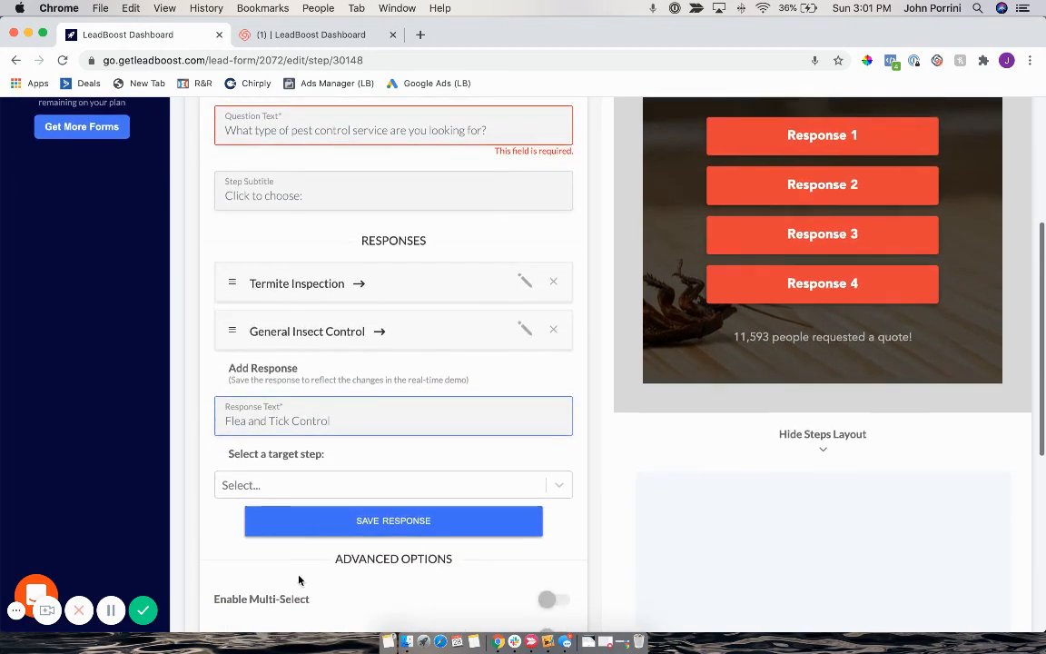
click(367, 516)
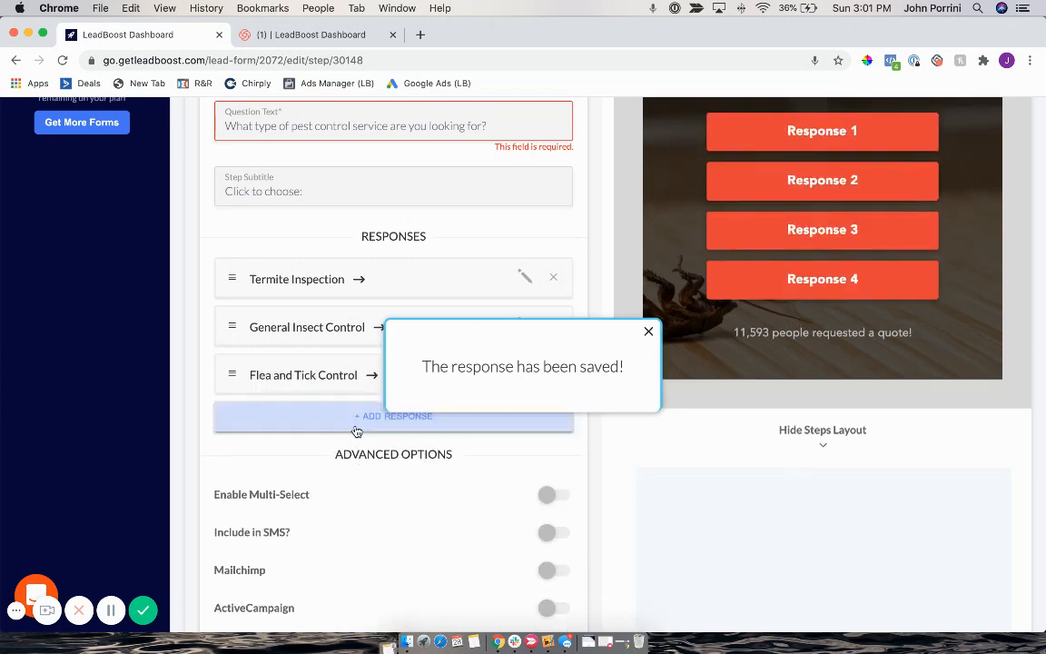
Add and save two more responses without target steps, "Bed Bug Removal" and "Rodent Control".
click(303, 464)
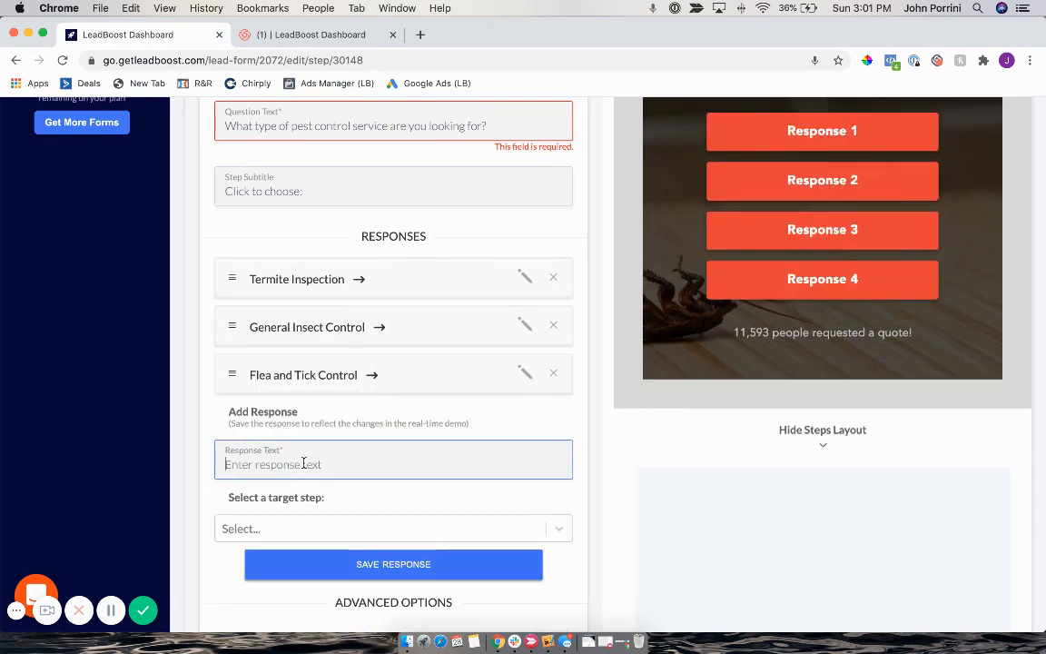
text(Bed Bug Removal)
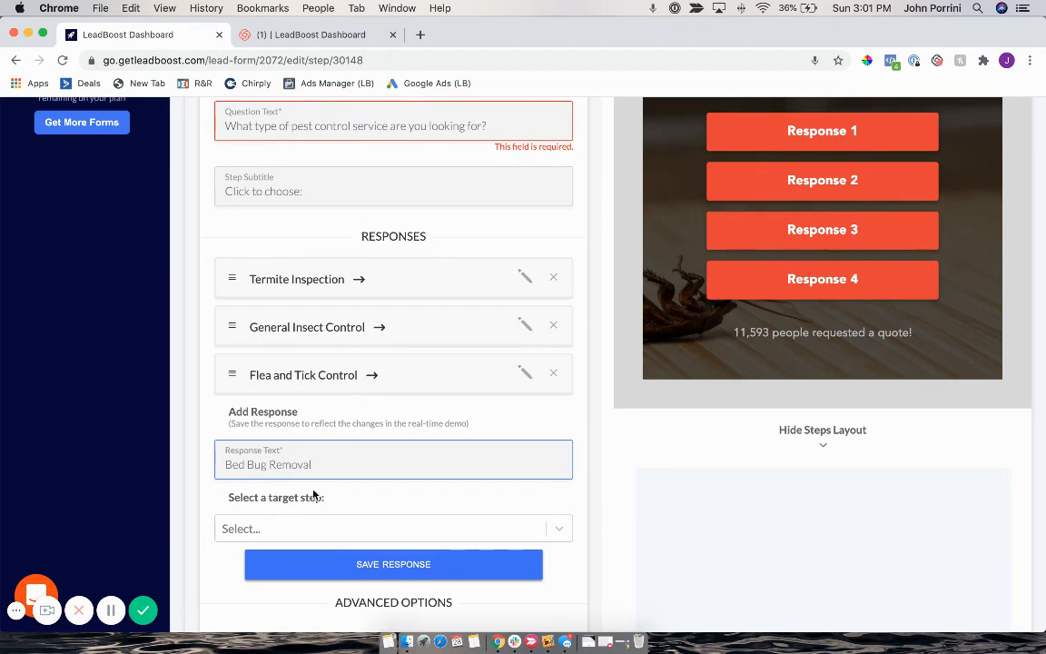
click(336, 565)
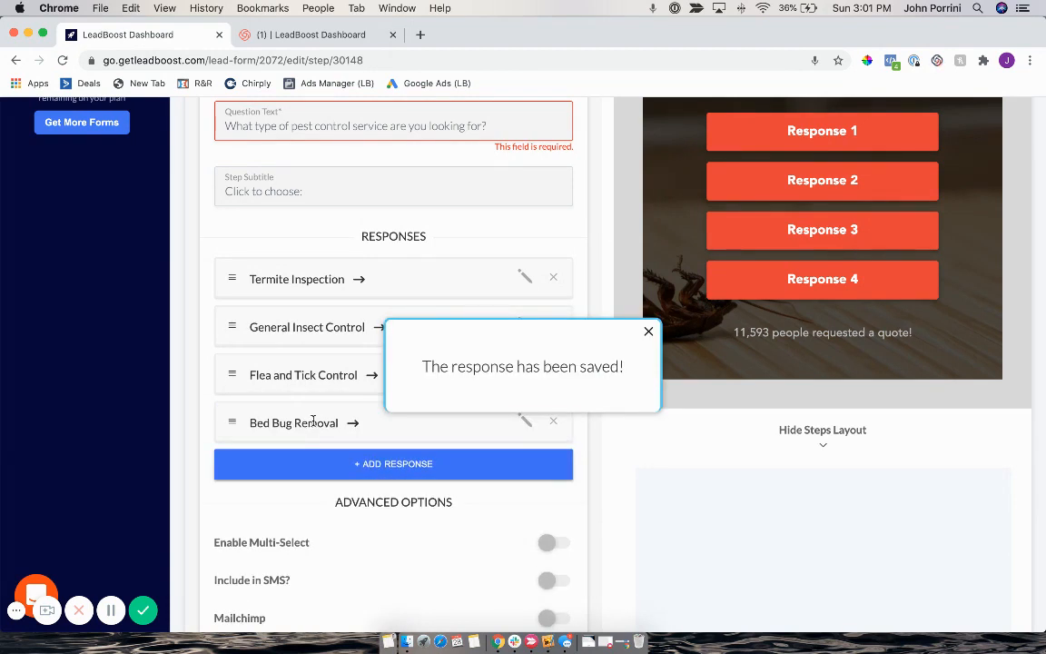
click(312, 464)
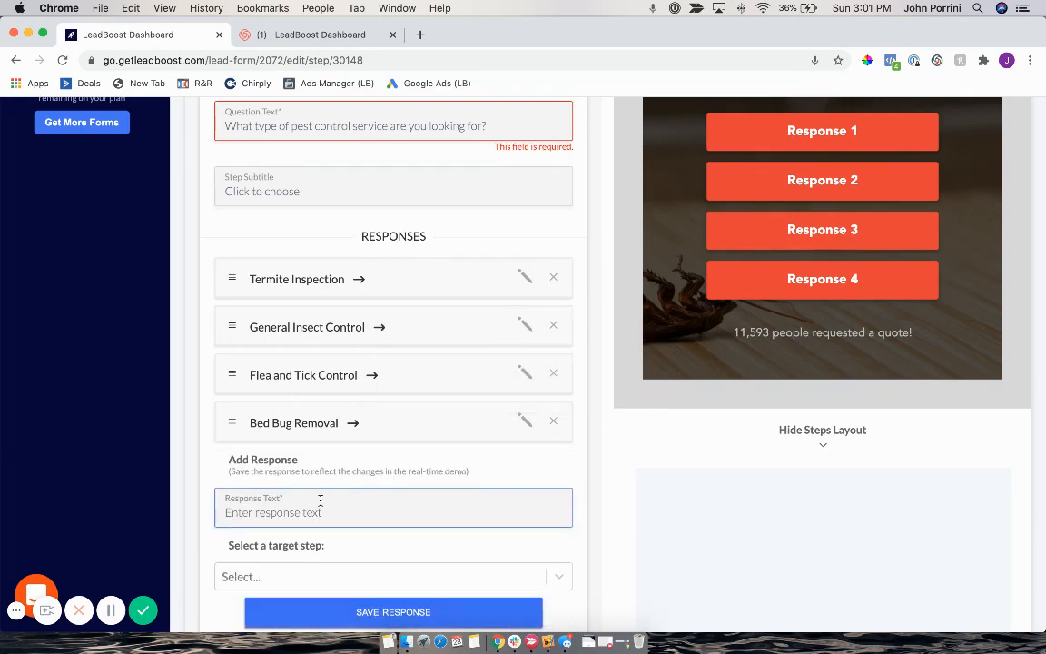
text(Rodent Control)
click(388, 611)
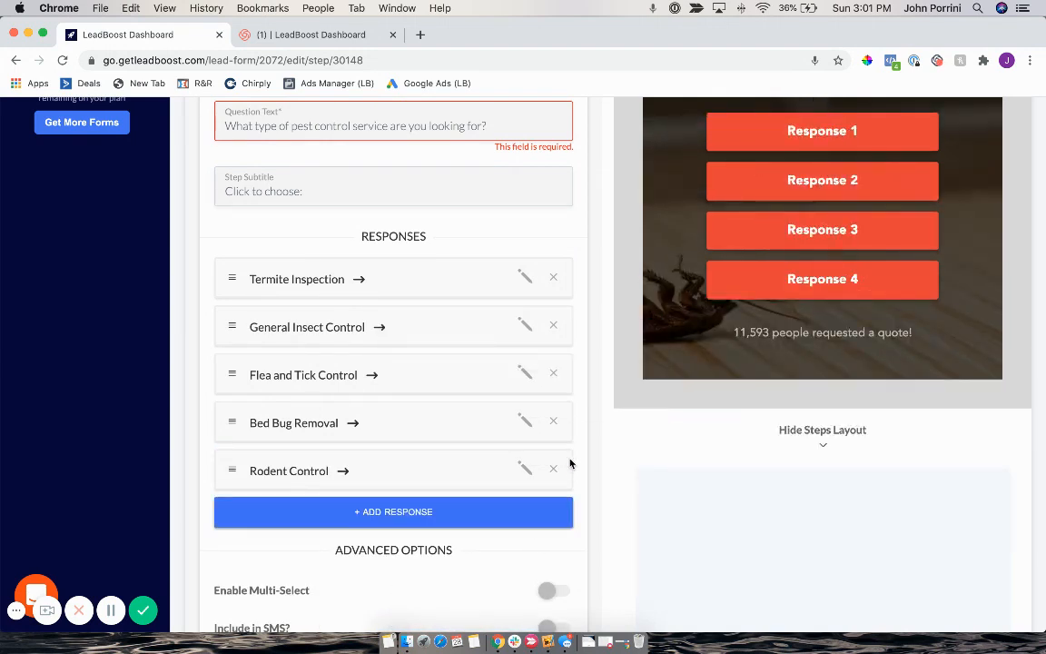
Save the Service Type step and reload the page to refresh the form preview.
scroll(536, 462, up, 5)
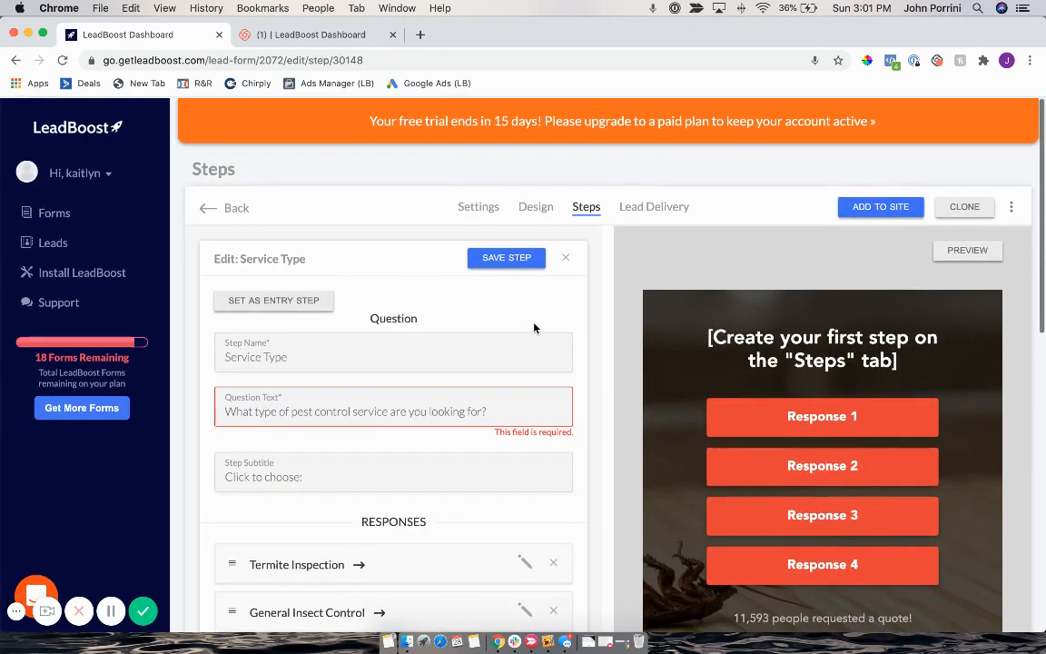
click(514, 260)
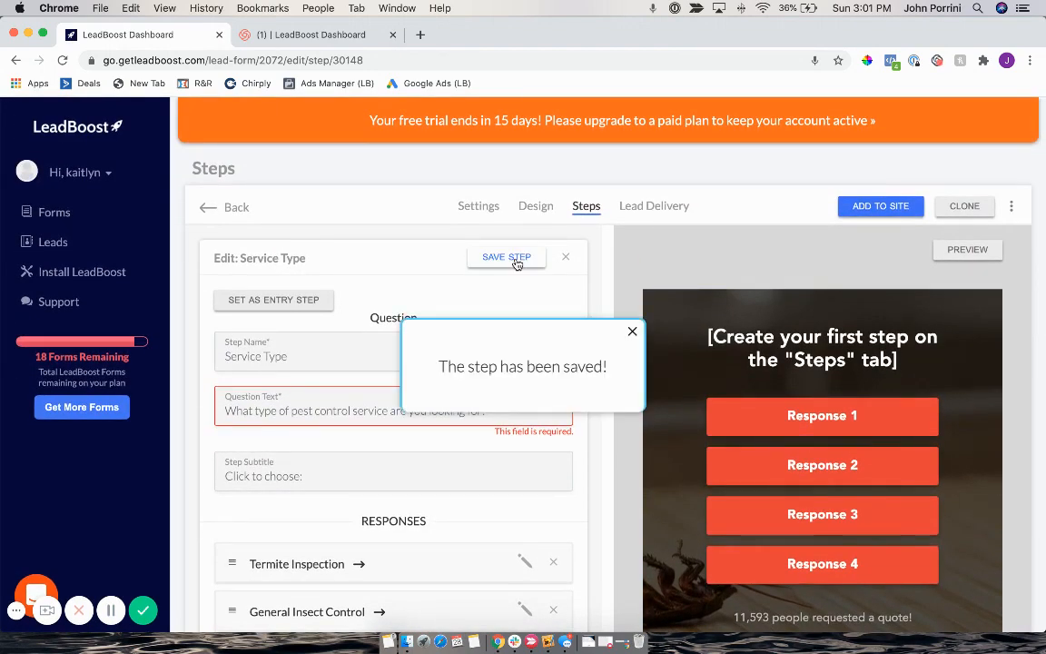
click(630, 331)
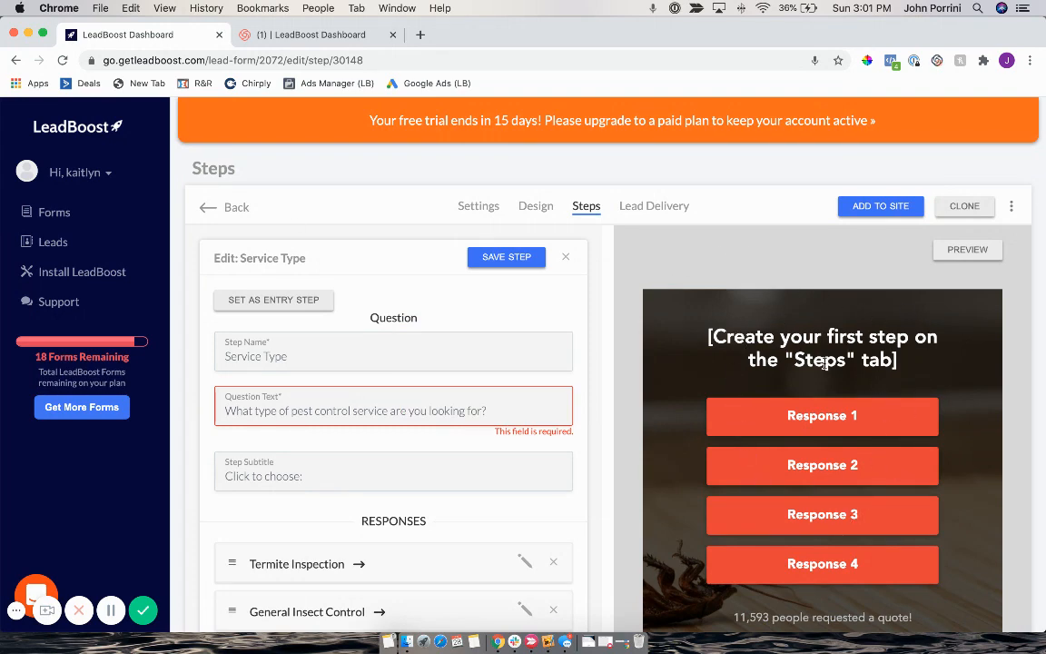
click(63, 60)
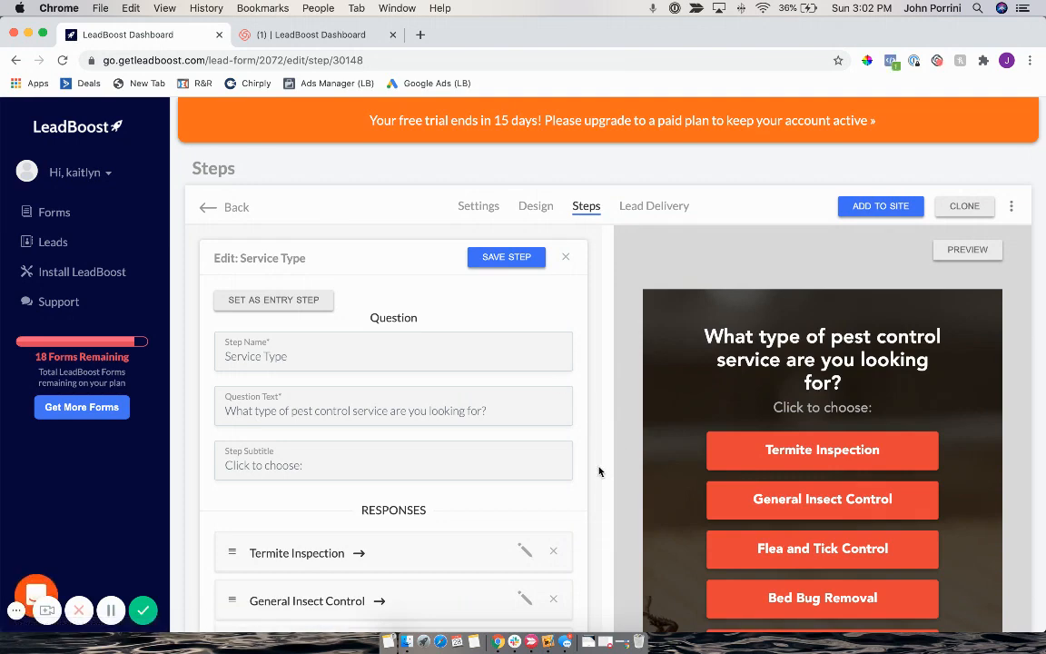
scroll(599, 470, down, 3)
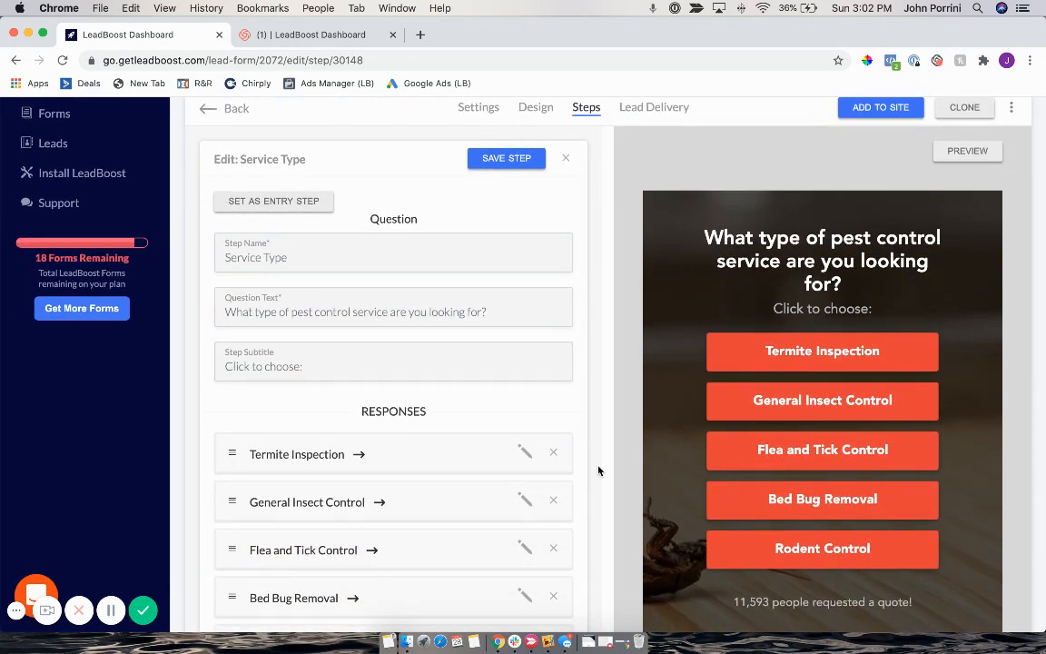
scroll(599, 471, down, 2)
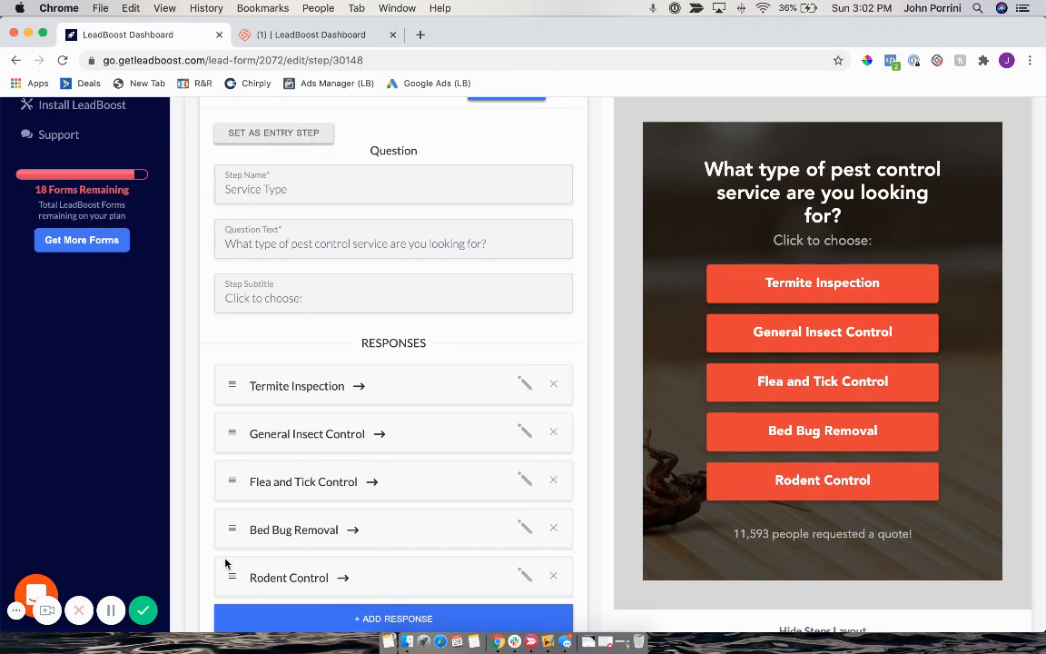
Enable Include in SMS and Mailchimp with the field name "Service" for the Service Type step, and save the step.
scroll(592, 461, down, 5)
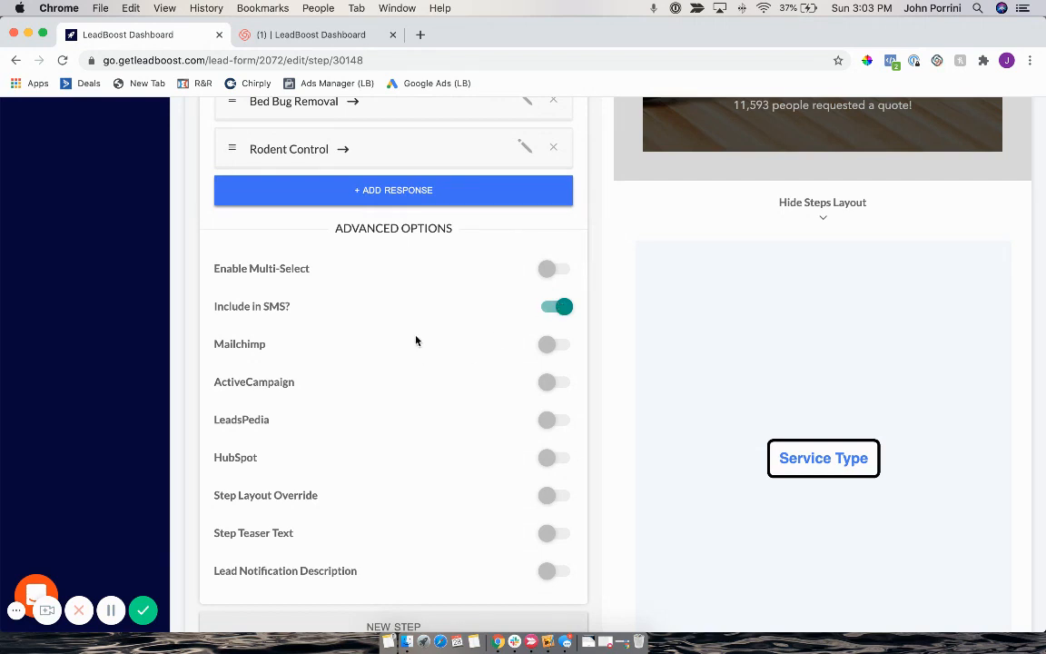
click(548, 345)
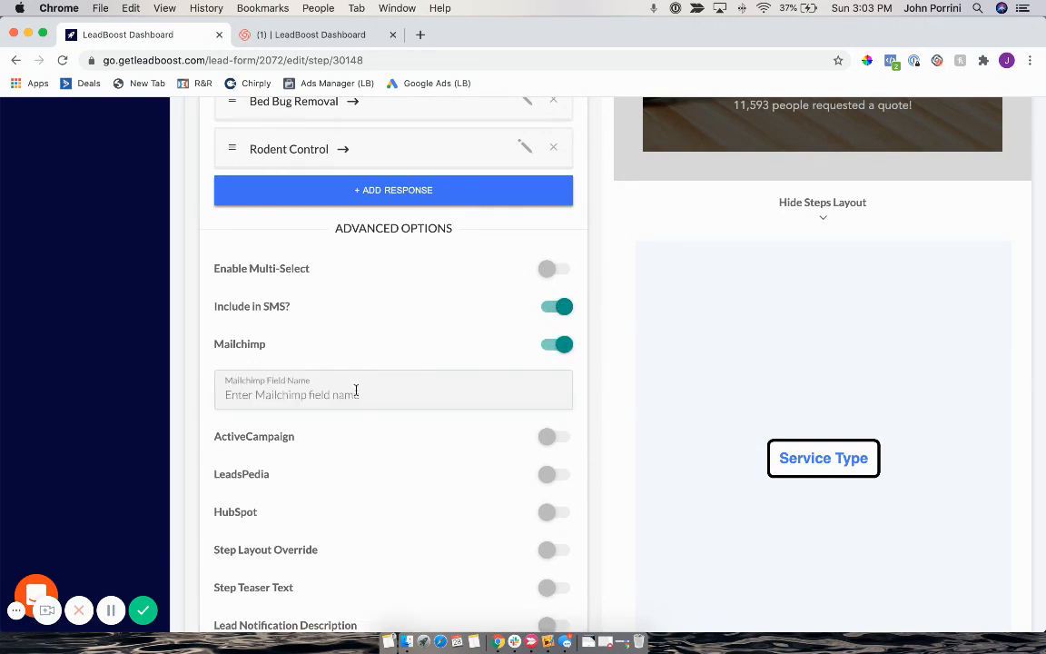
text(Ser)
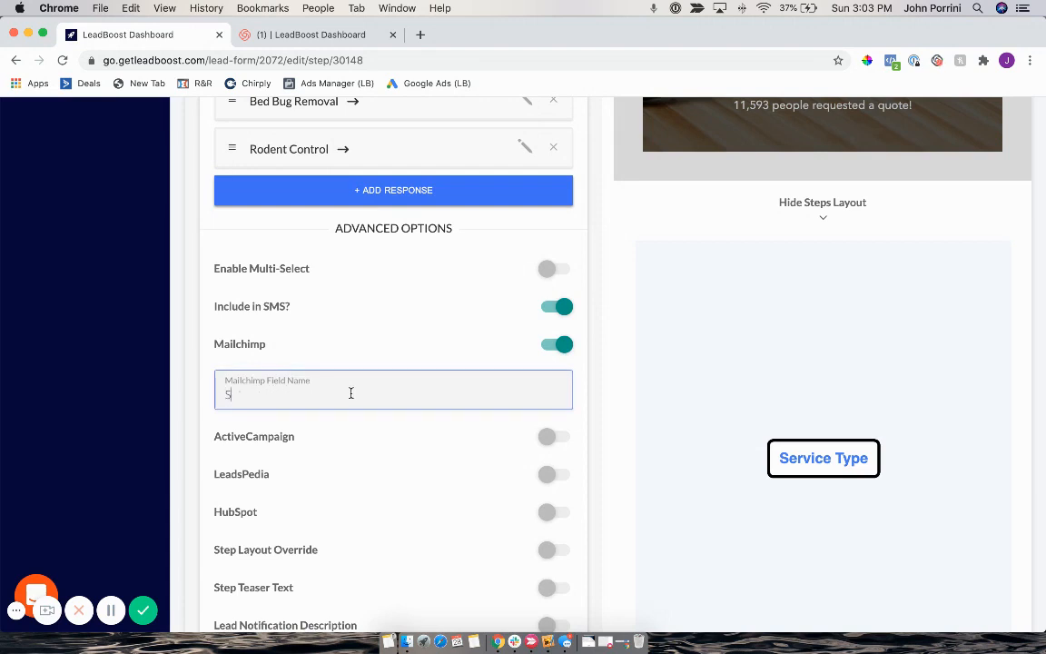
text(vice)
click(596, 395)
scroll(596, 395, up, 10)
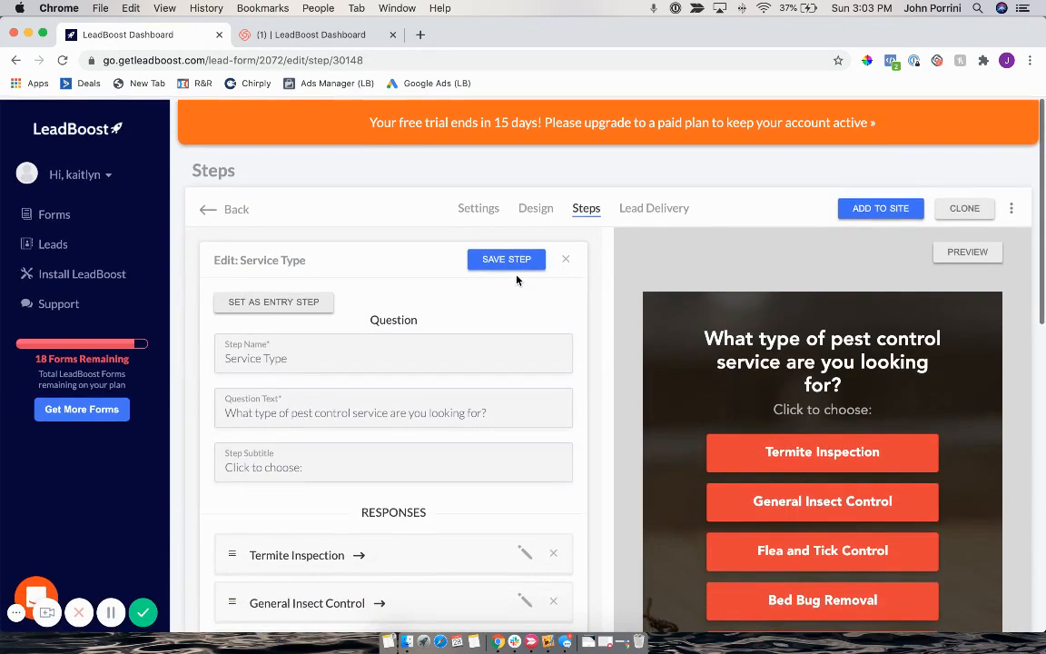
click(514, 260)
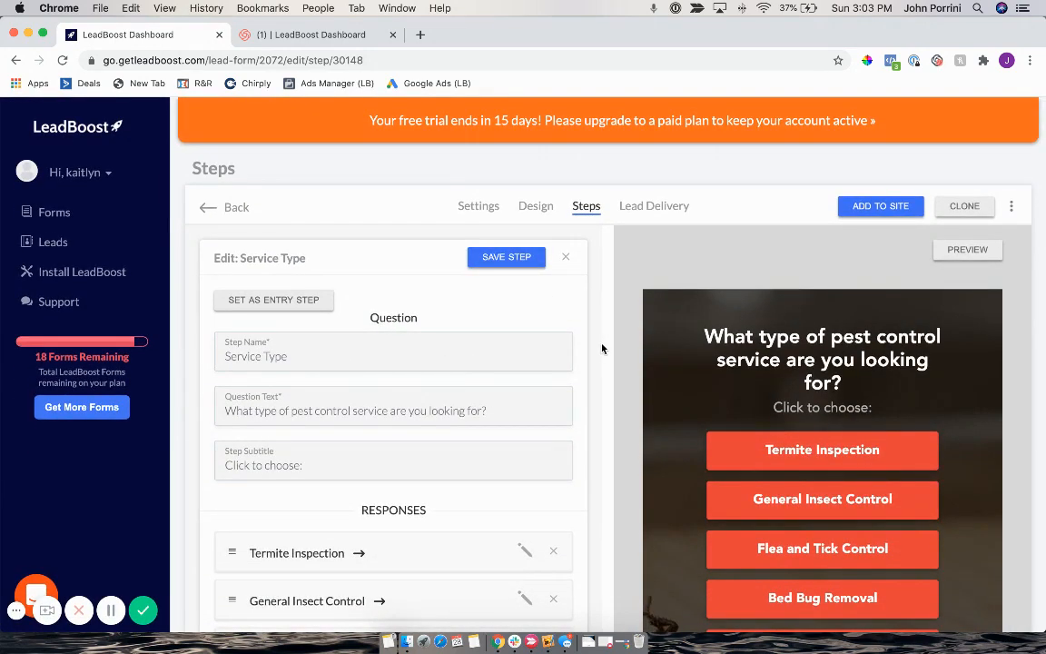
Set the Service Type step as the form's entry step and save it.
scroll(602, 349, down, 6)
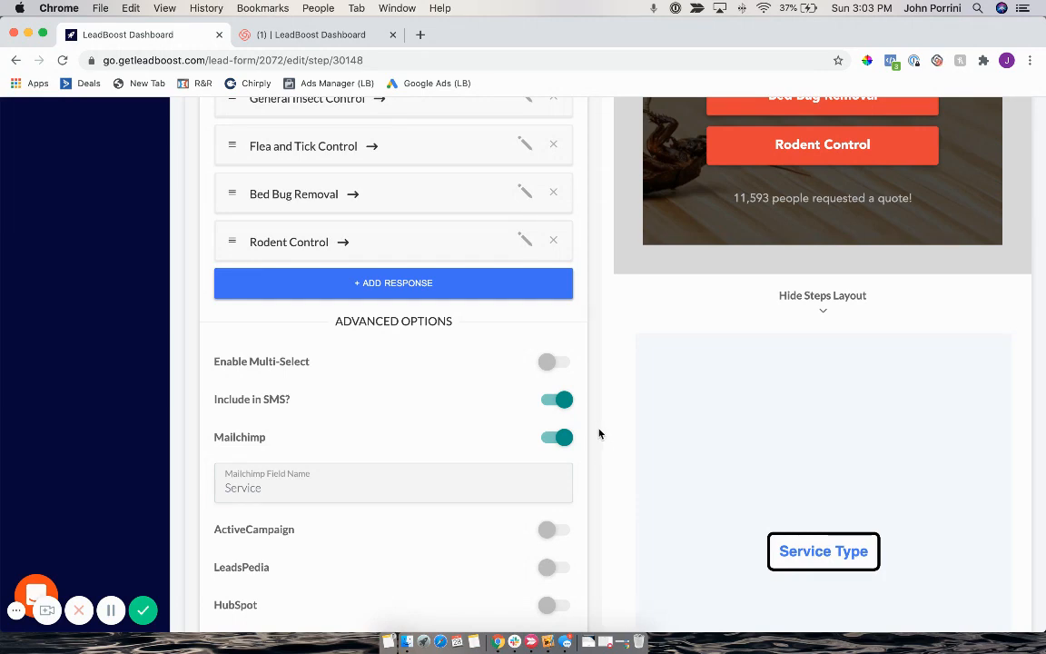
scroll(599, 434, up, 10)
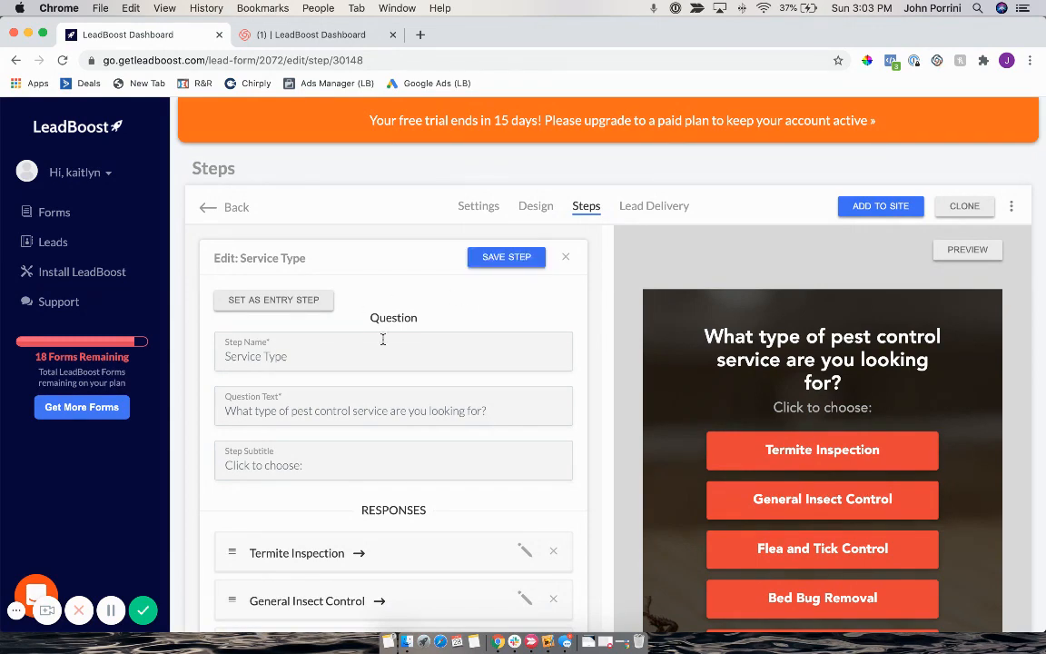
click(263, 310)
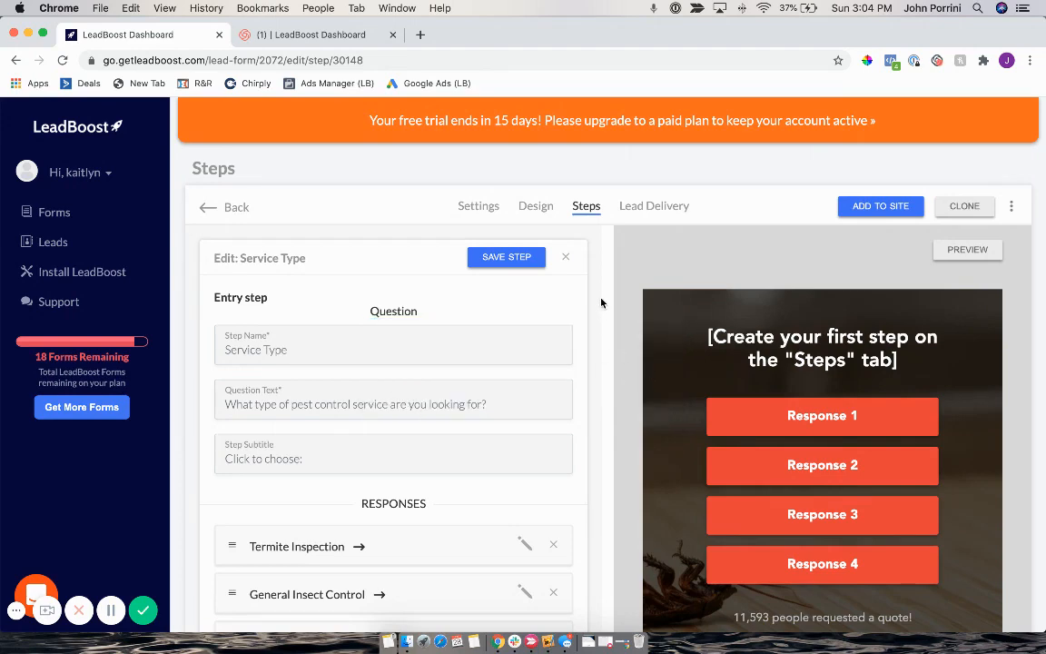
click(493, 262)
Start a new step for the lead form and set its type to Form.
scroll(600, 390, down, 10)
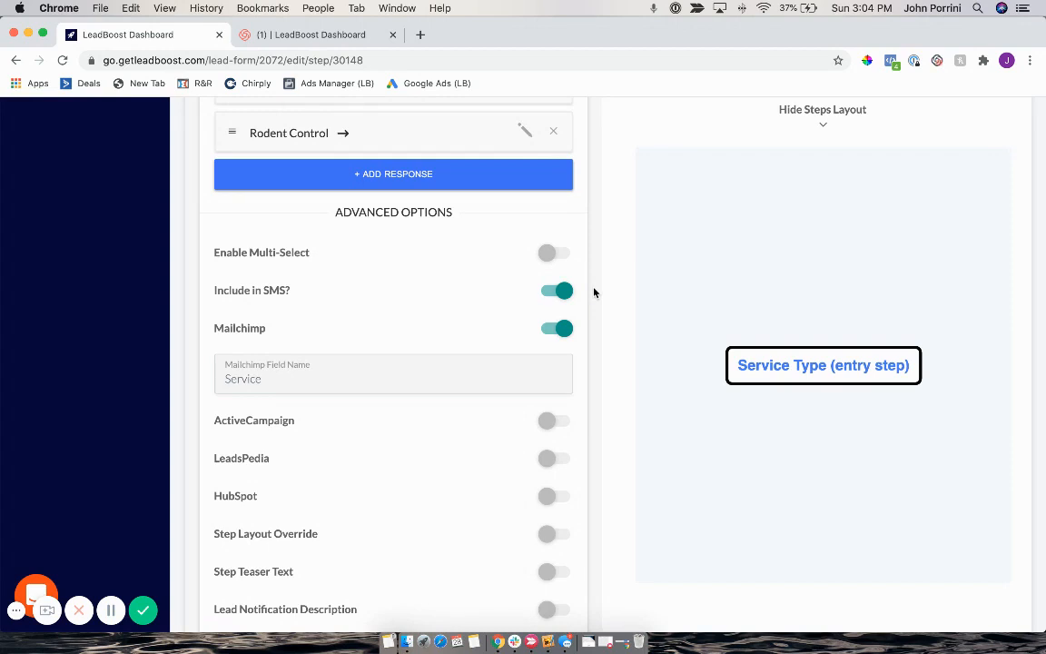
scroll(595, 292, down, 1)
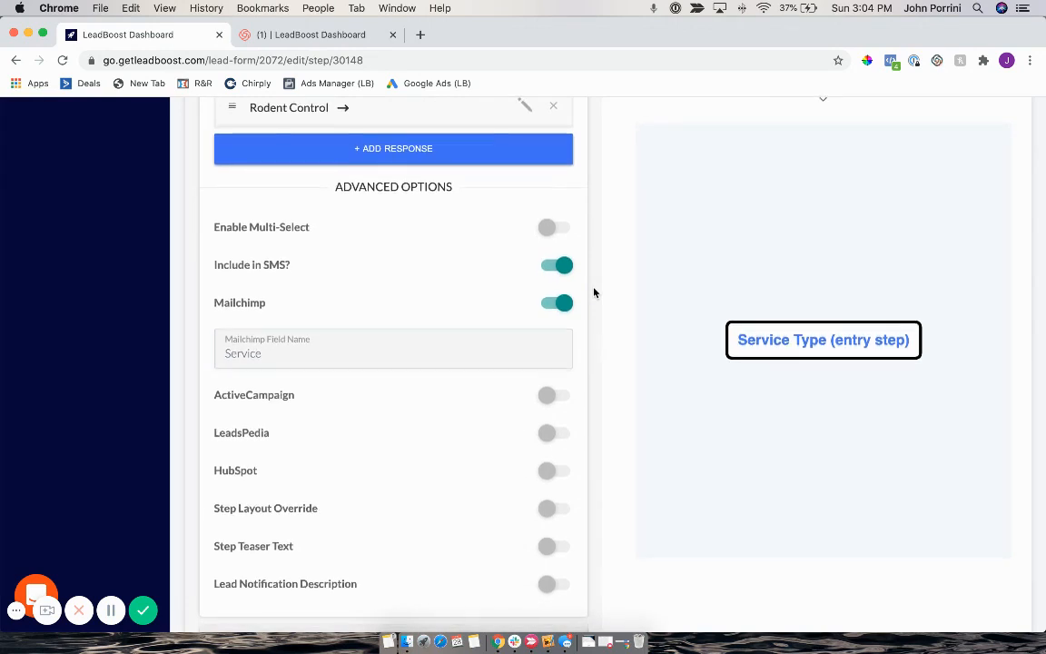
scroll(595, 292, down, 2)
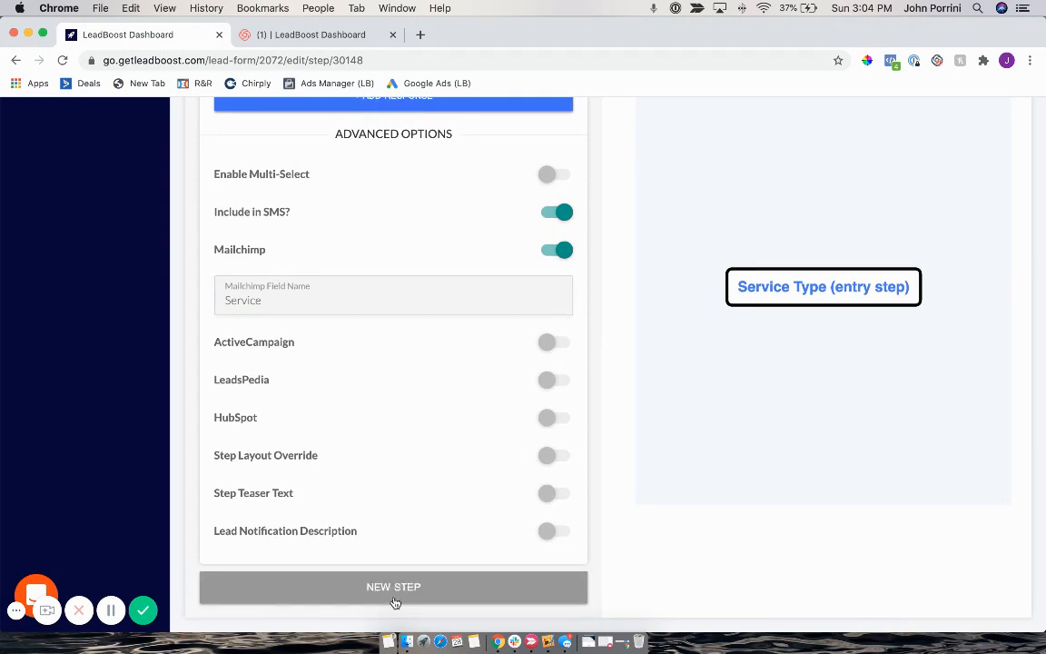
click(395, 587)
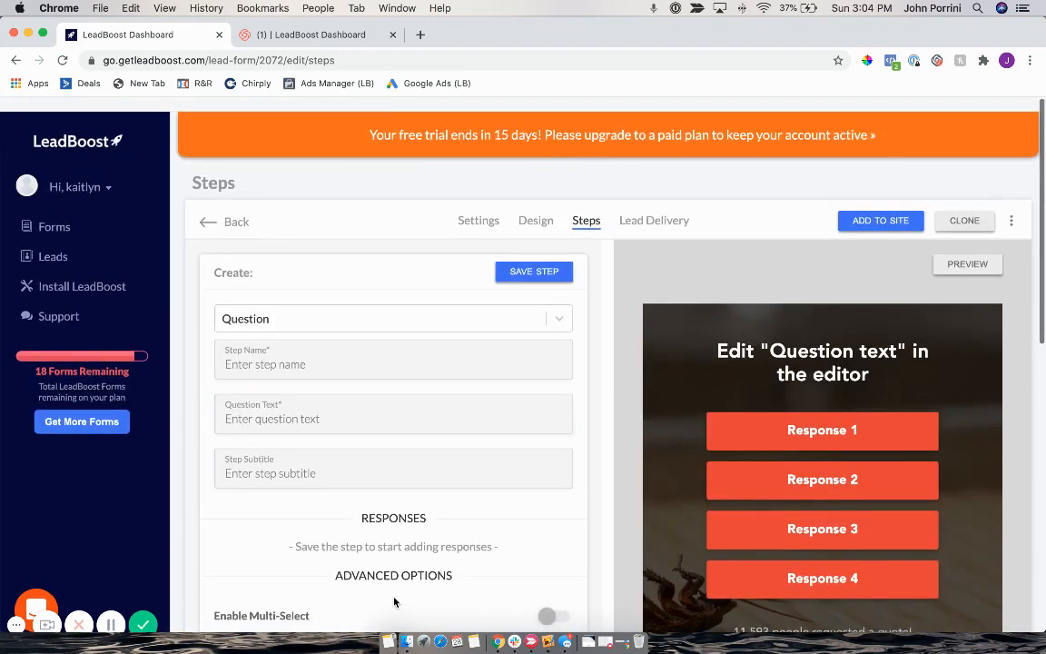
click(337, 304)
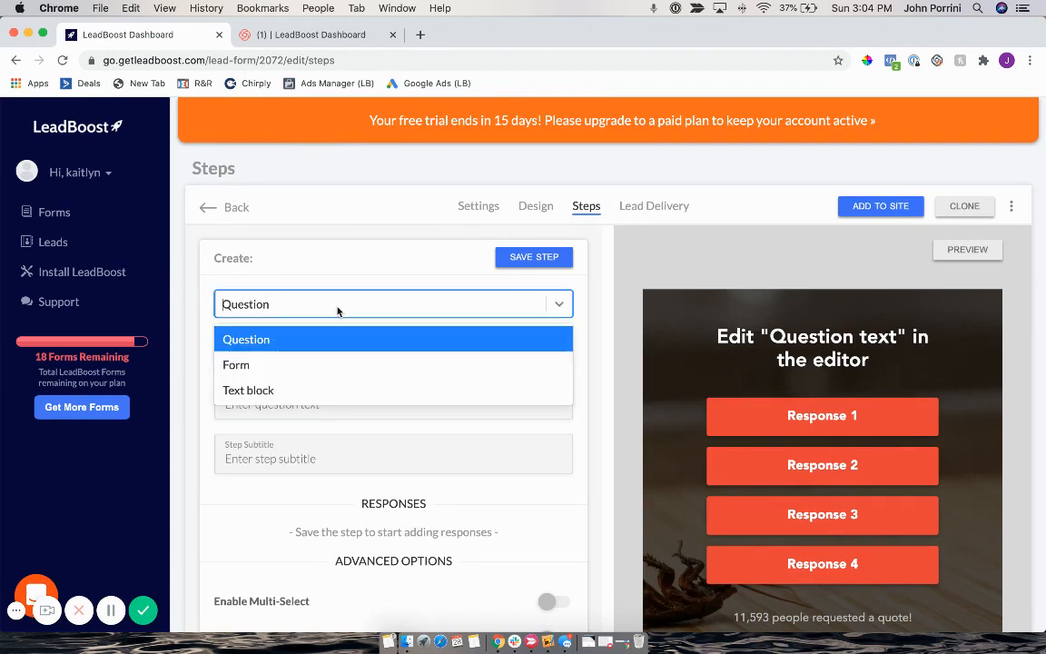
click(320, 365)
click(311, 354)
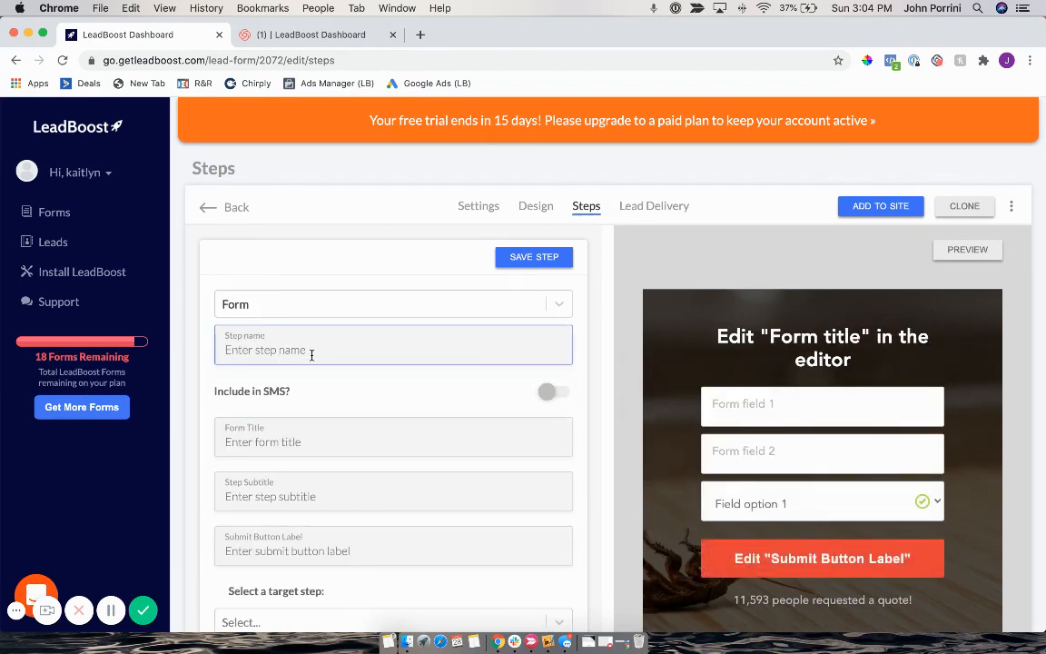
Name the new form step "Zip Code", include it in SMS, and title the form "What is your Zip Code?".
text(Zip Code)
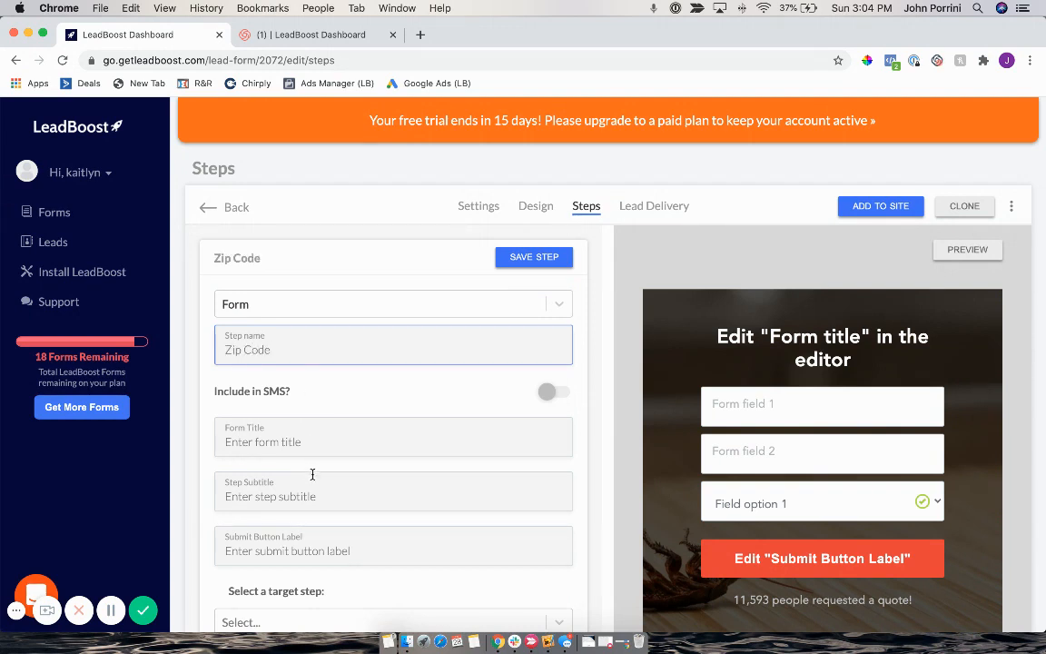
click(548, 393)
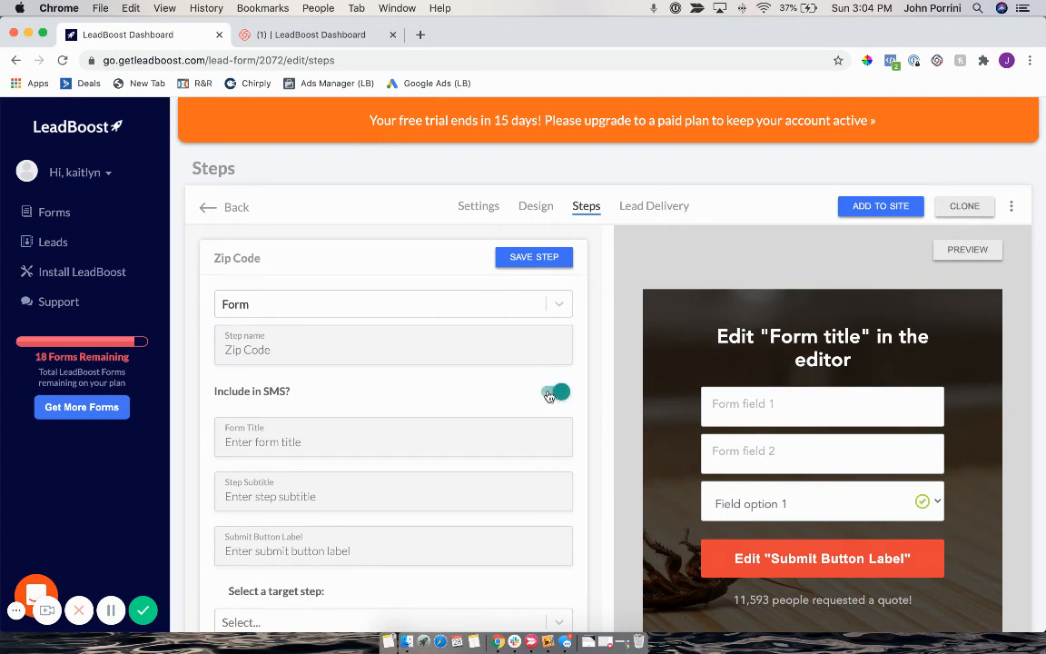
click(372, 453)
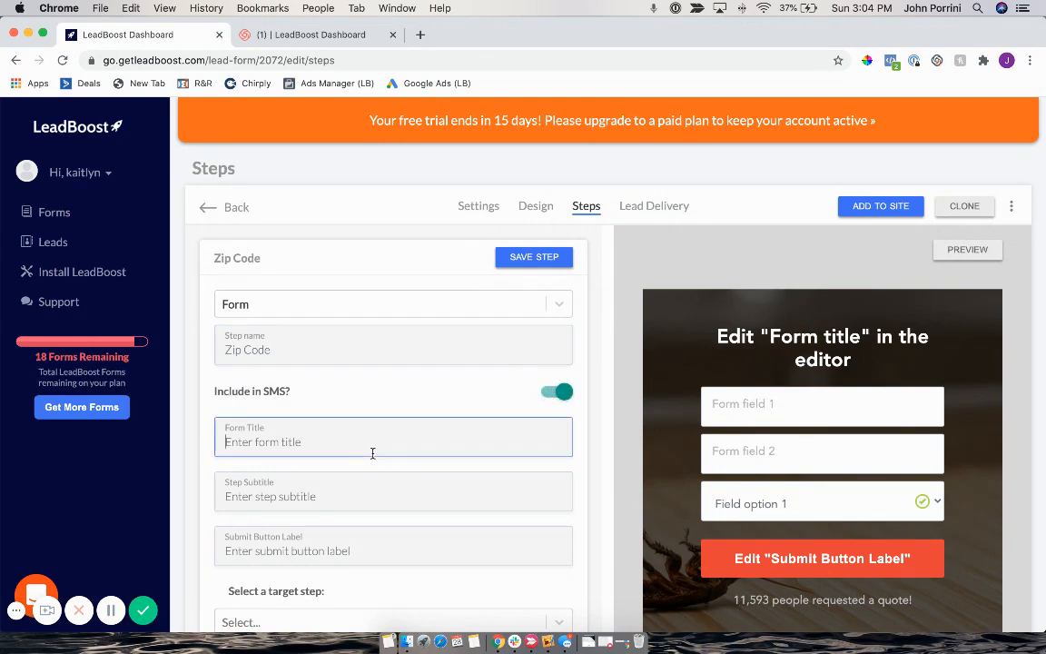
text(Z)
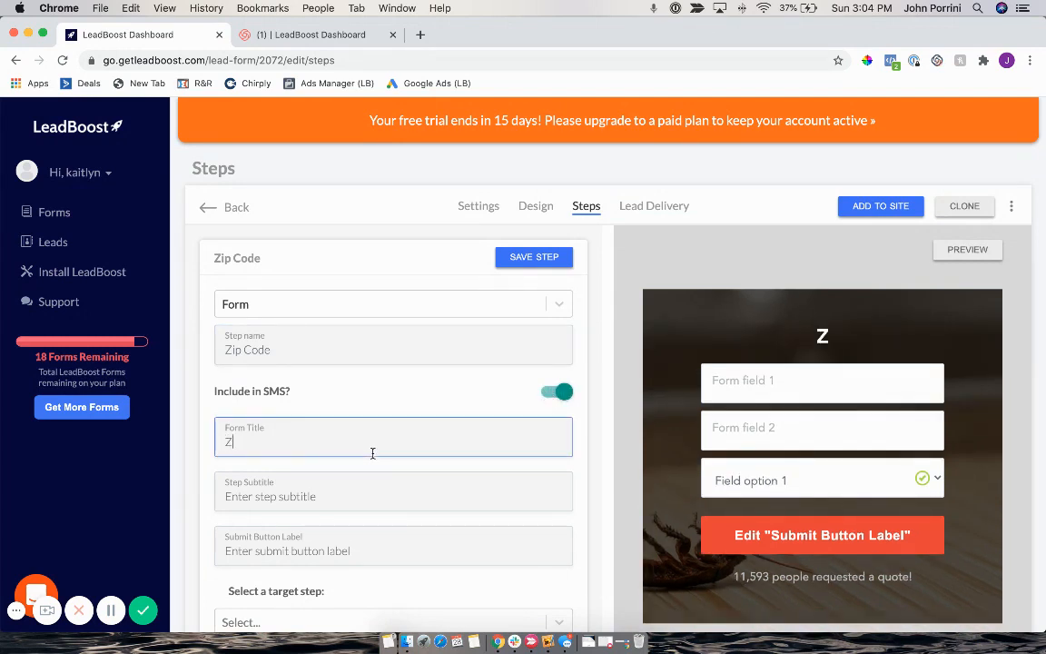
key(BackSpace)
text(What i)
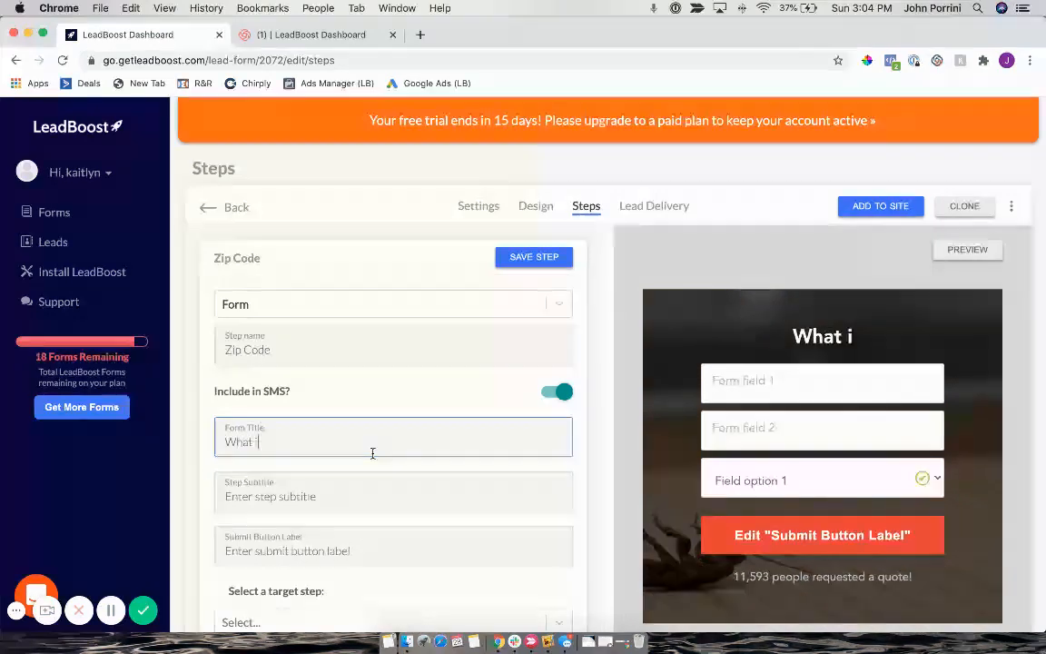
text(s your Zip )
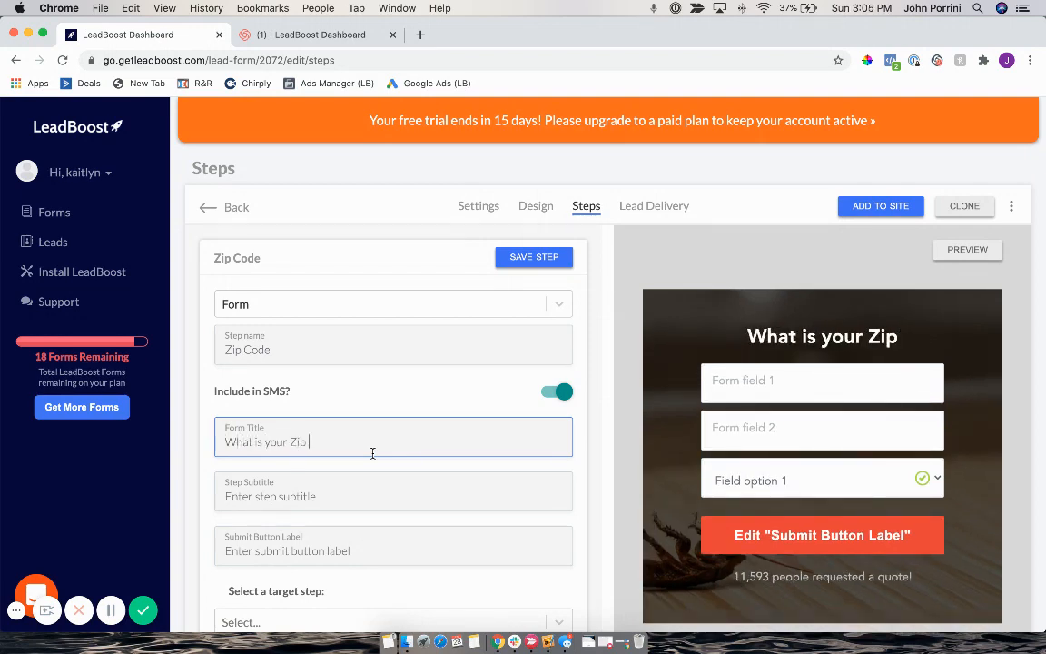
text(Code?)
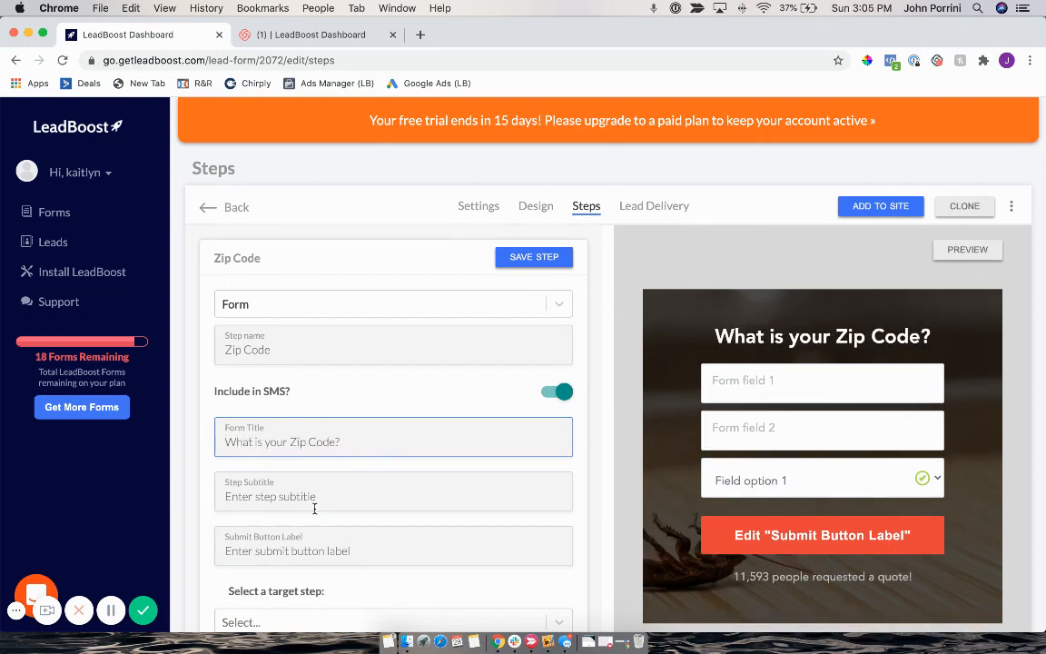
Set the Zip Code step's submit button label to "NEXT" and save the step.
click(313, 504)
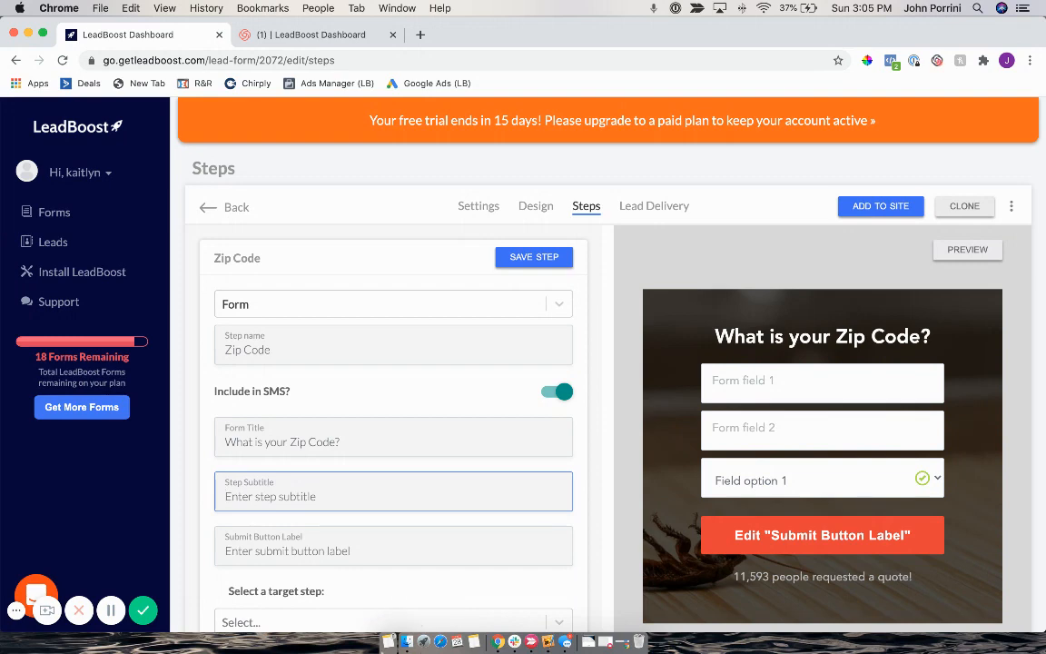
click(238, 541)
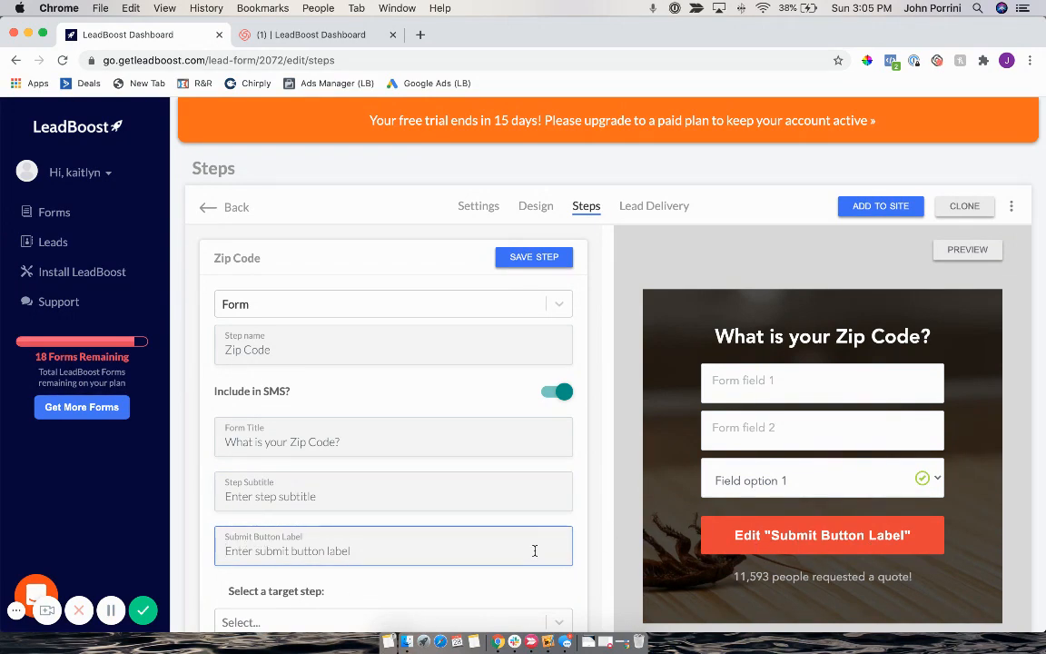
text(NEXT)
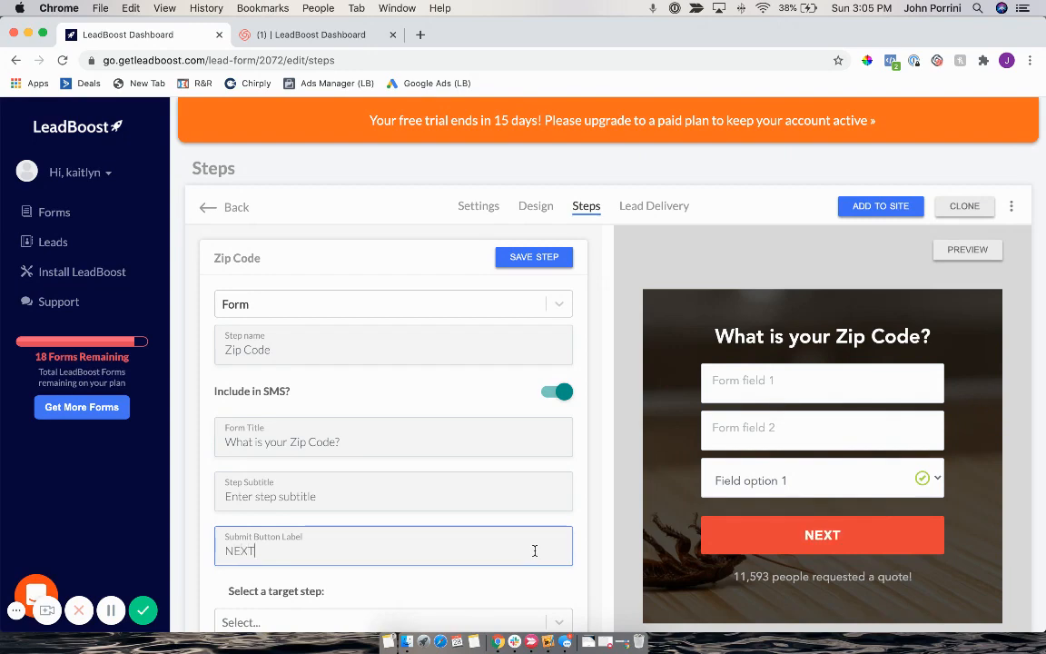
click(584, 544)
scroll(584, 545, down, 3)
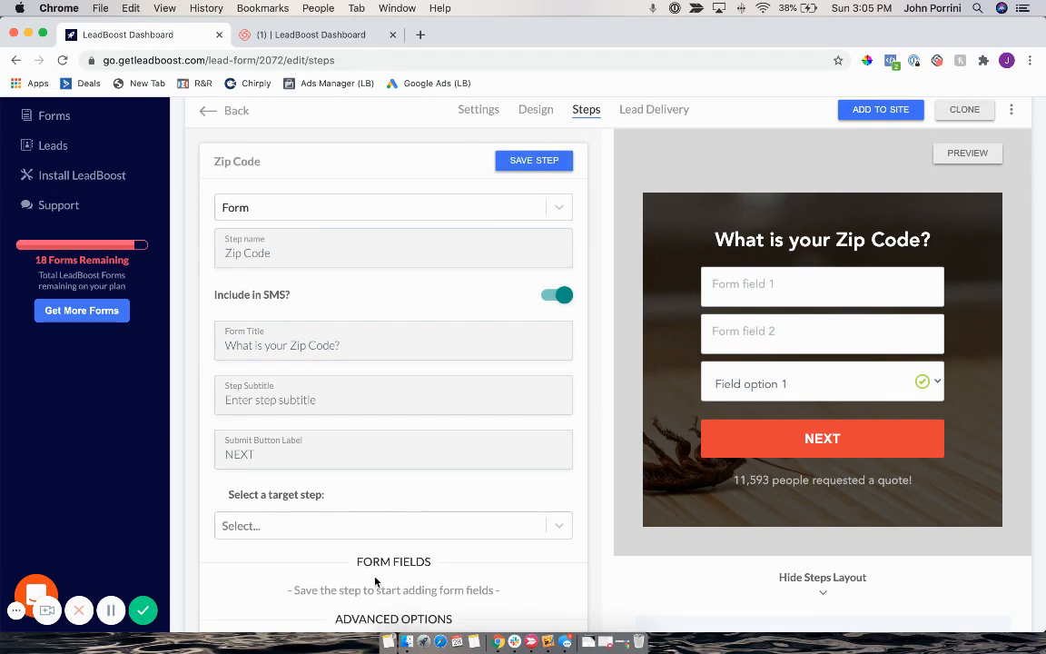
click(516, 161)
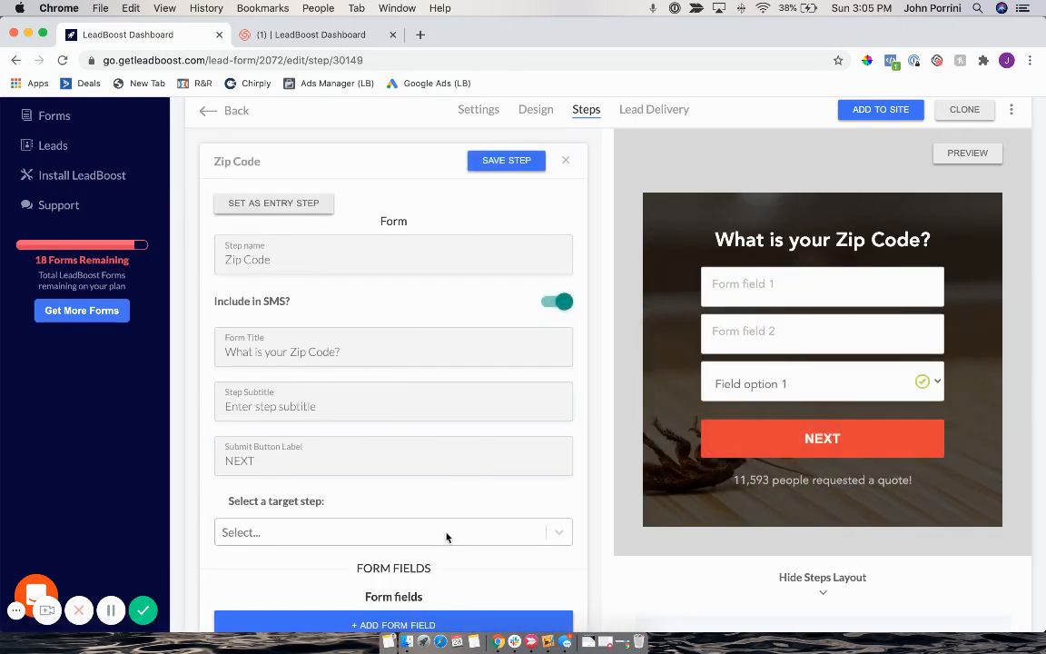
Add a form field to the Zip Code step with "Zip Code" as both its field name and label.
scroll(446, 536, down, 2)
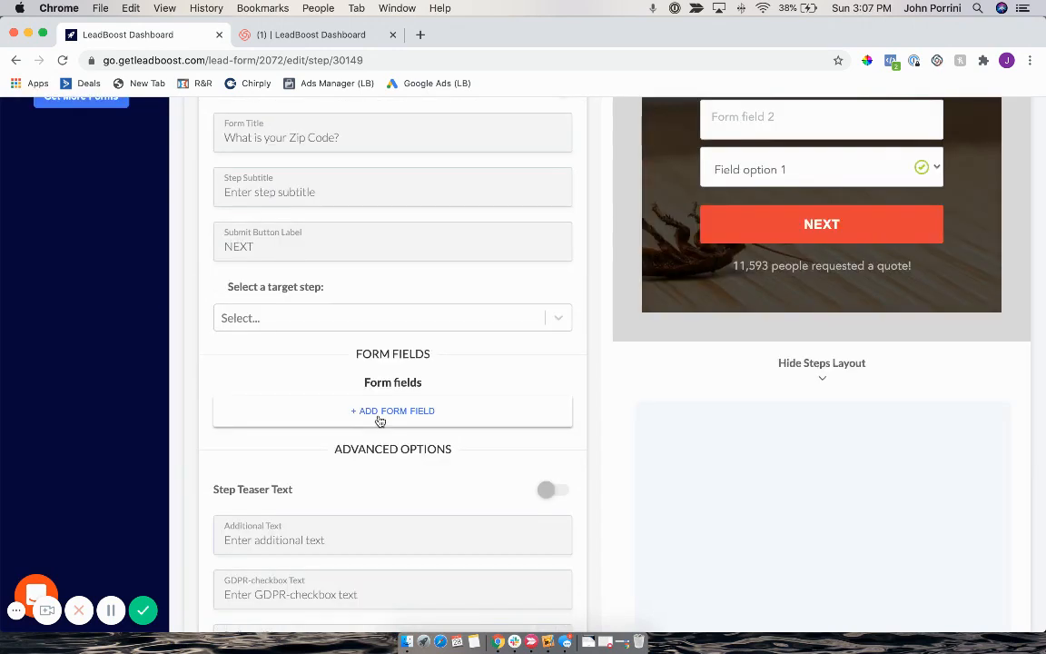
click(380, 418)
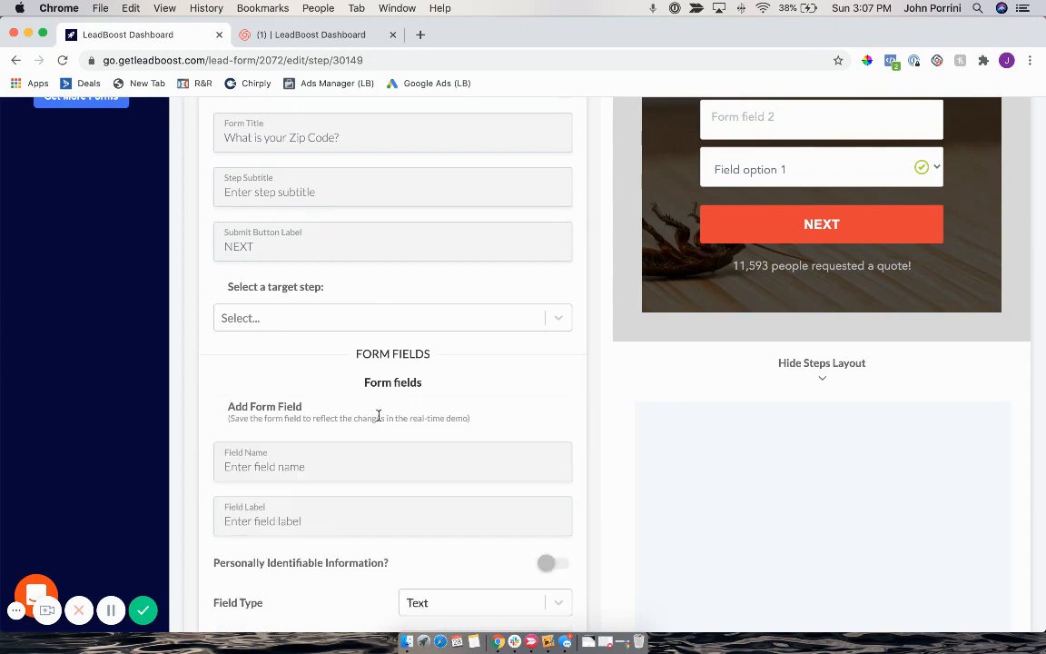
click(343, 460)
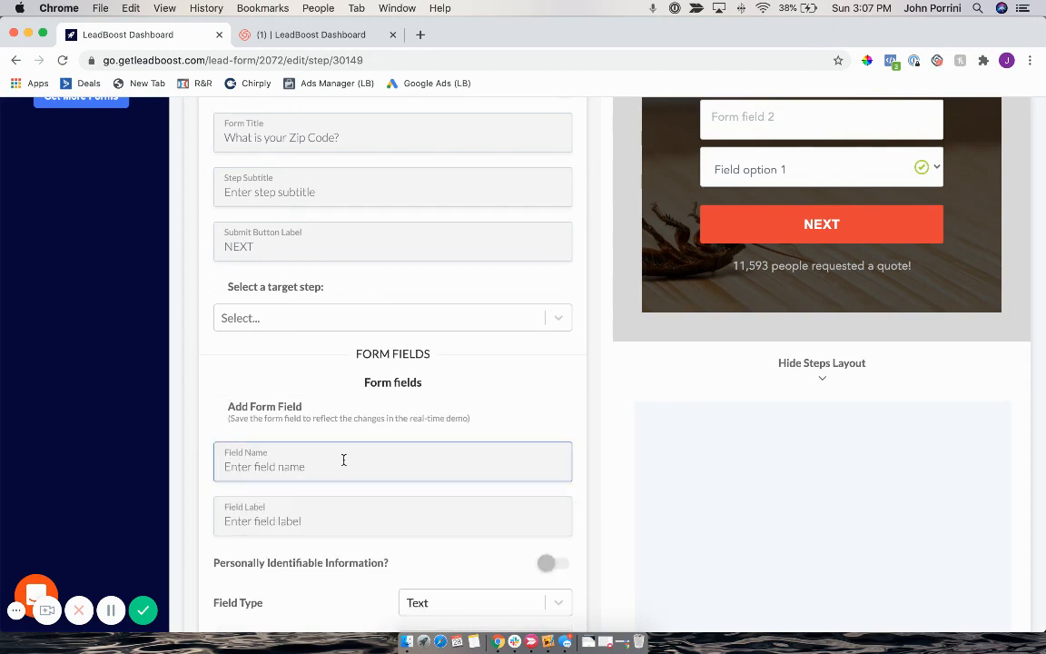
text(Zip Code)
click(326, 530)
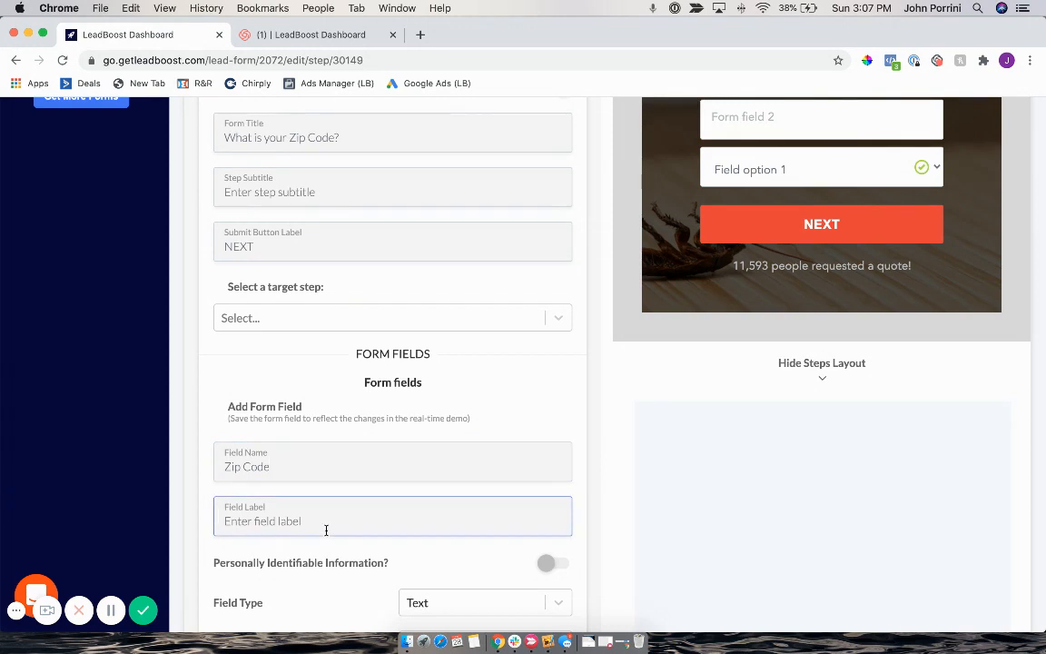
text(Zip Code)
Set the new form field's type to Text and its value validation to Zip code.
scroll(326, 530, down, 3)
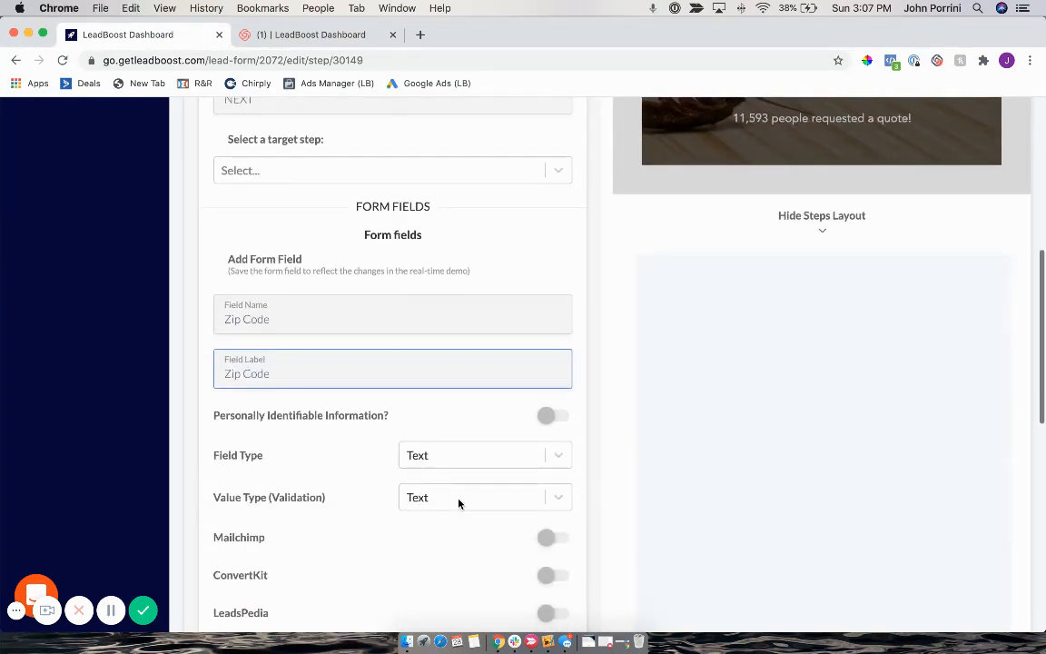
click(508, 462)
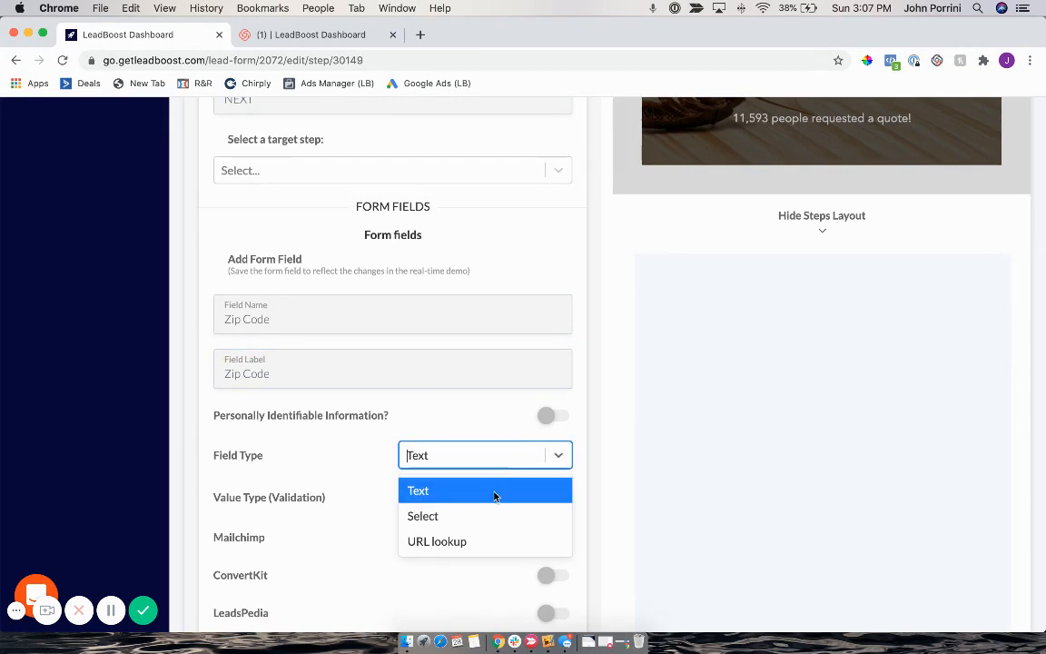
click(498, 491)
click(468, 505)
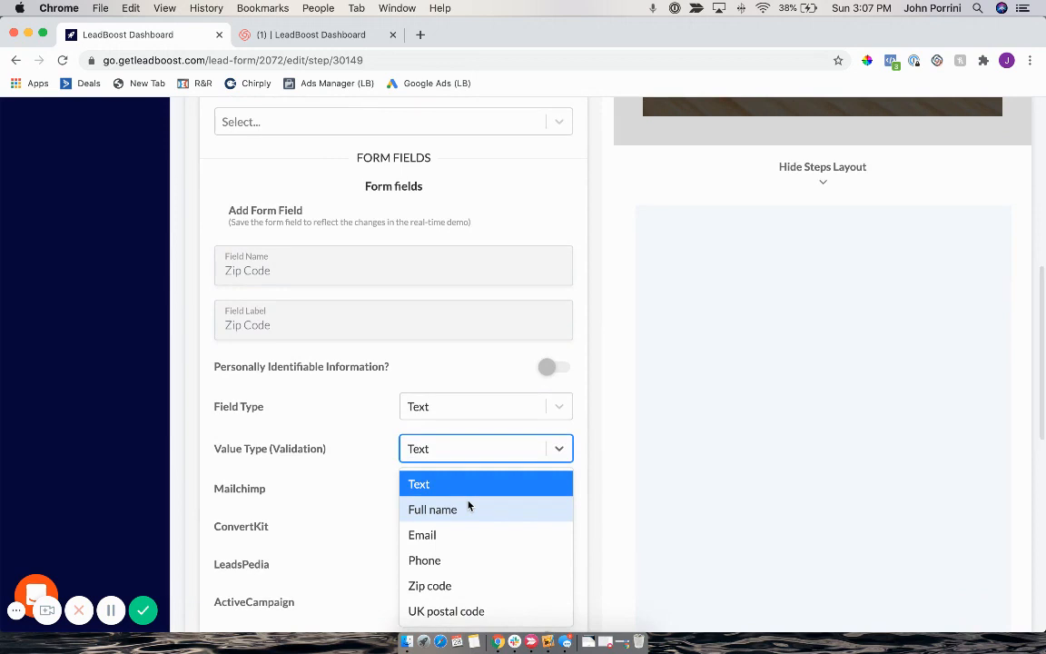
click(458, 596)
Enable HubSpot for the form field with the HubSpot field name "Zip Code", and save the form field.
scroll(622, 456, down, 5)
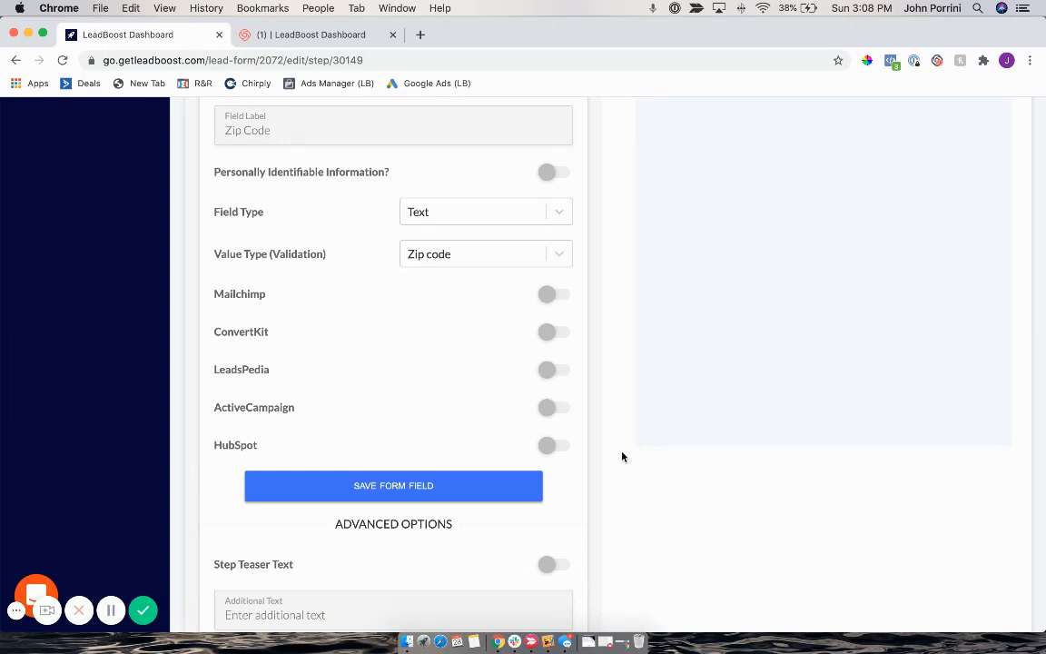
click(557, 445)
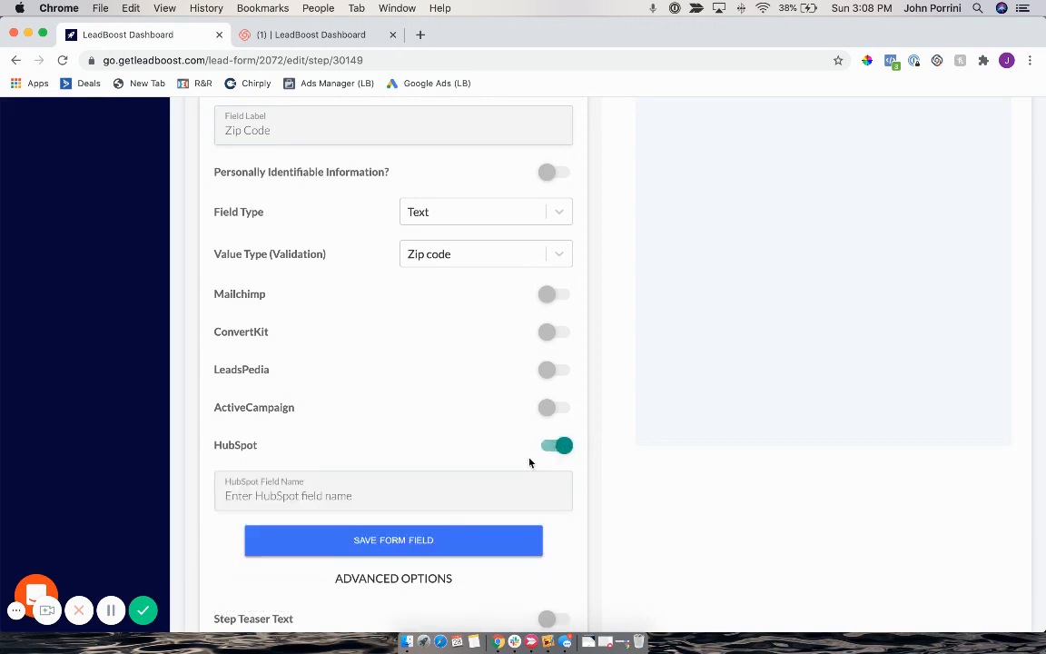
click(463, 493)
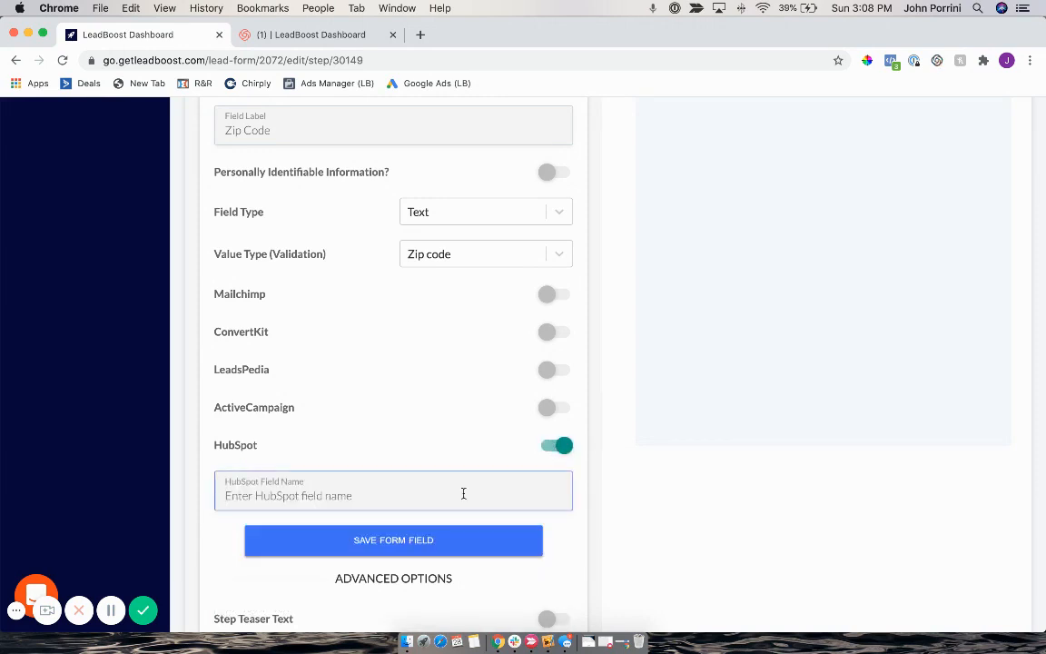
text(Zip )
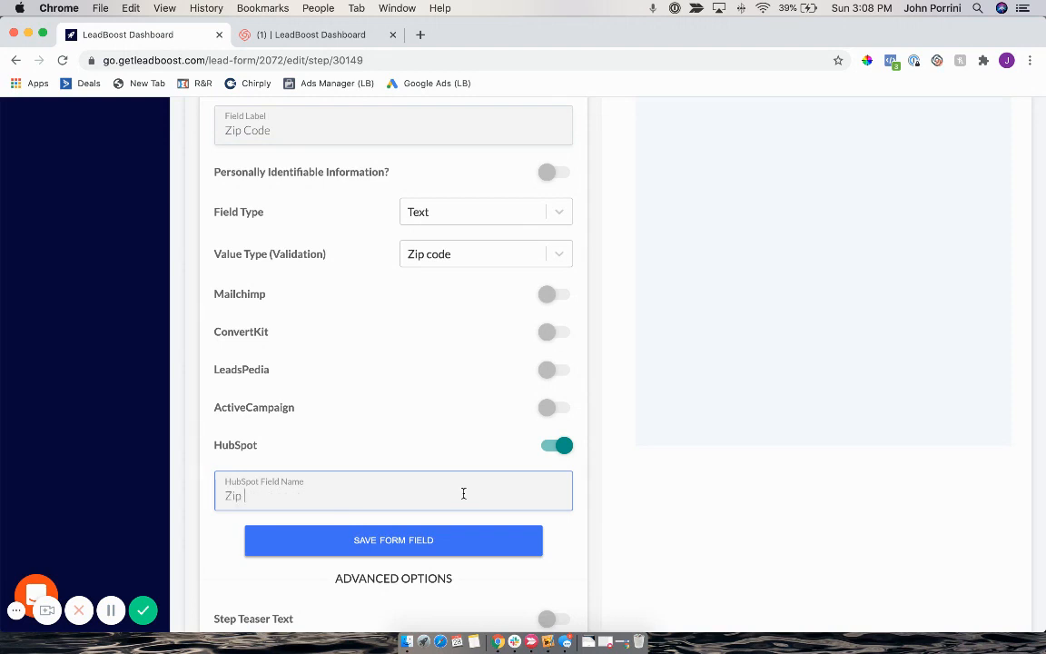
text(Code)
click(442, 543)
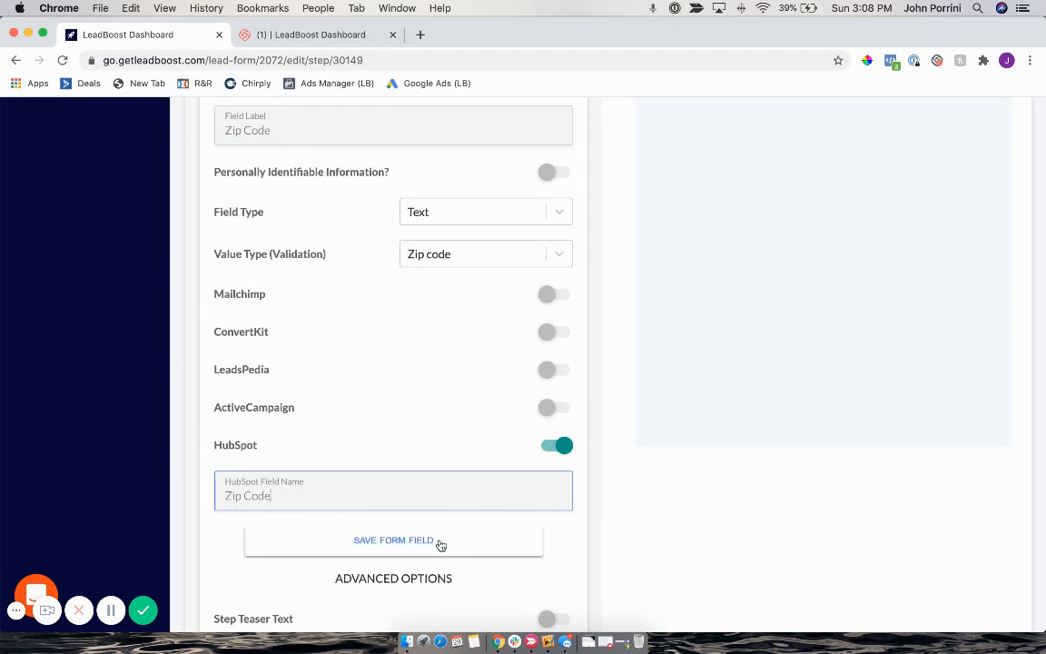
click(390, 548)
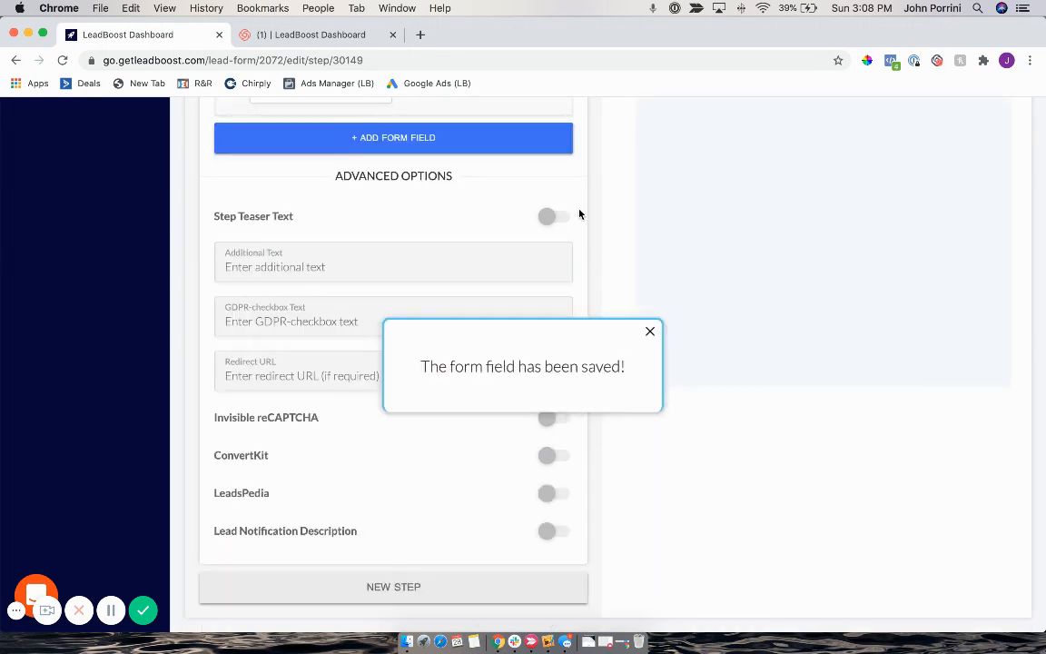
Save the Zip Code step and review its form fields and the steps layout.
scroll(579, 215, up, 10)
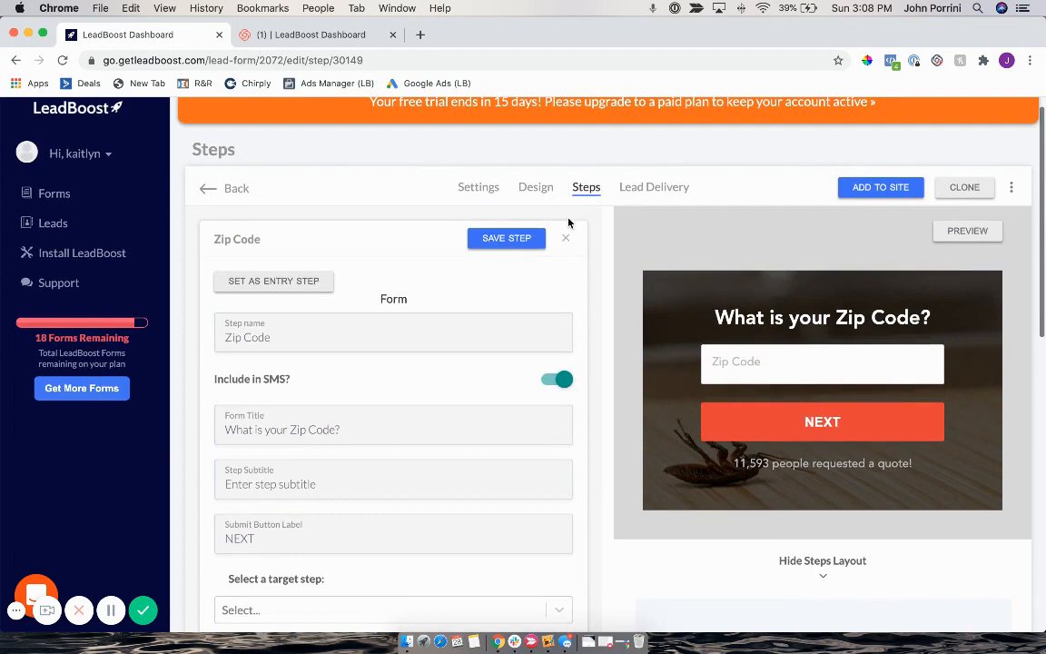
click(512, 239)
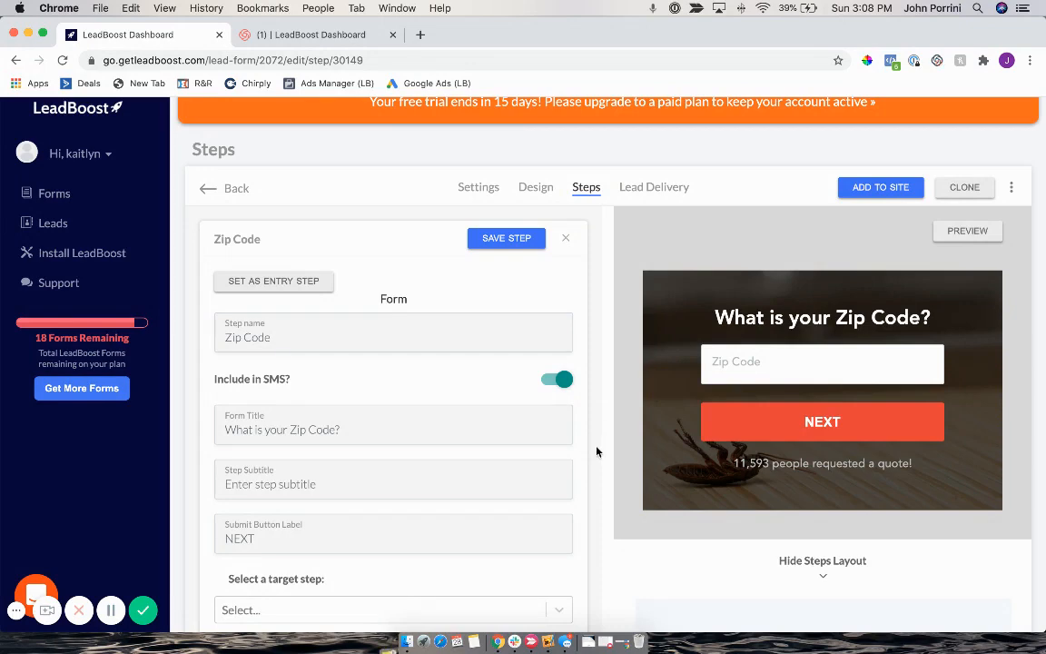
scroll(596, 451, down, 2)
scroll(597, 451, down, 6)
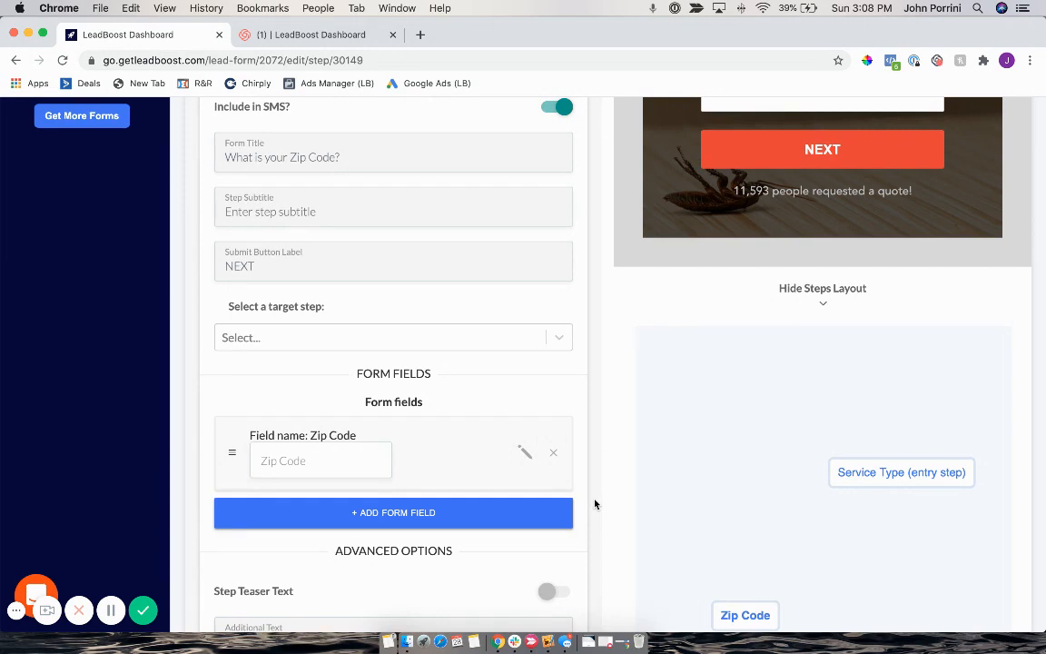
scroll(595, 504, down, 2)
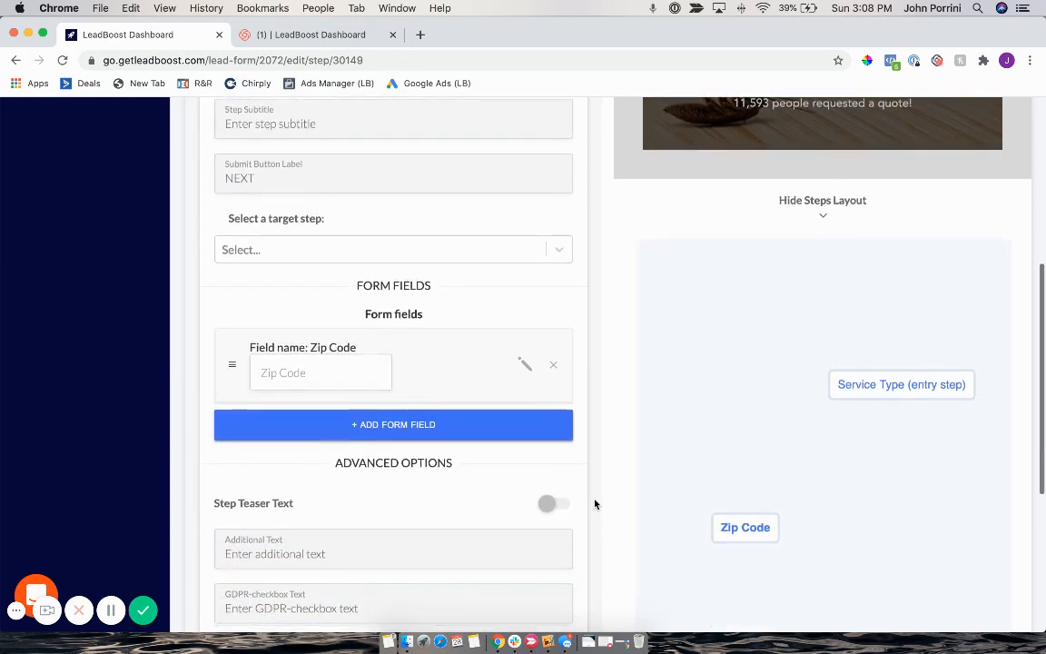
scroll(594, 504, down, 6)
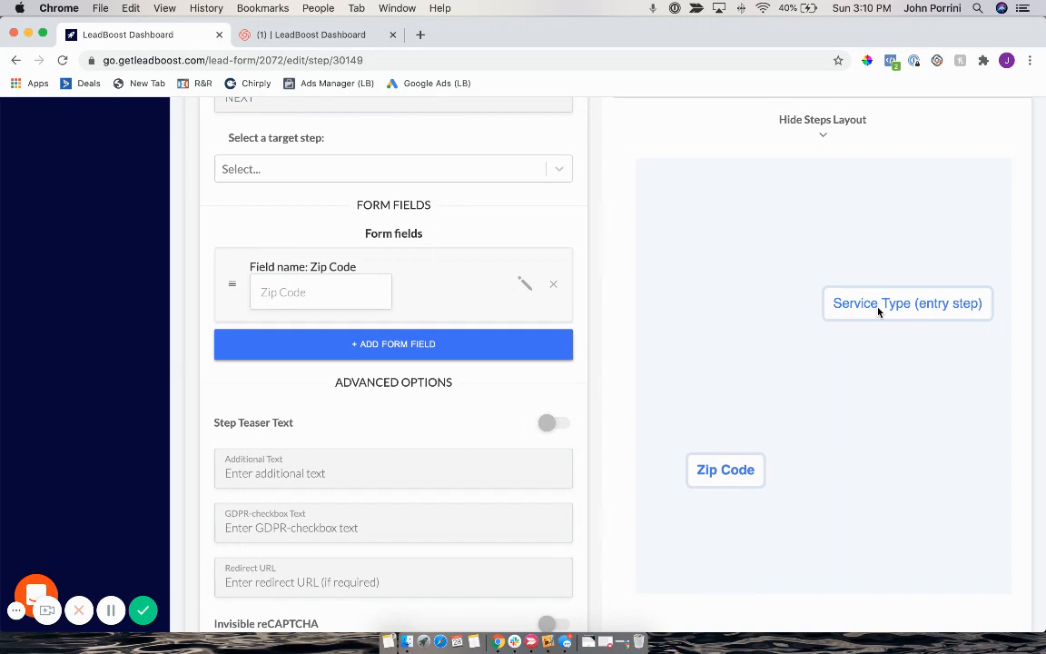
Open the Service Type step, set the Termite Inspection response's target step to Zip Code, and save the response.
click(110, 610)
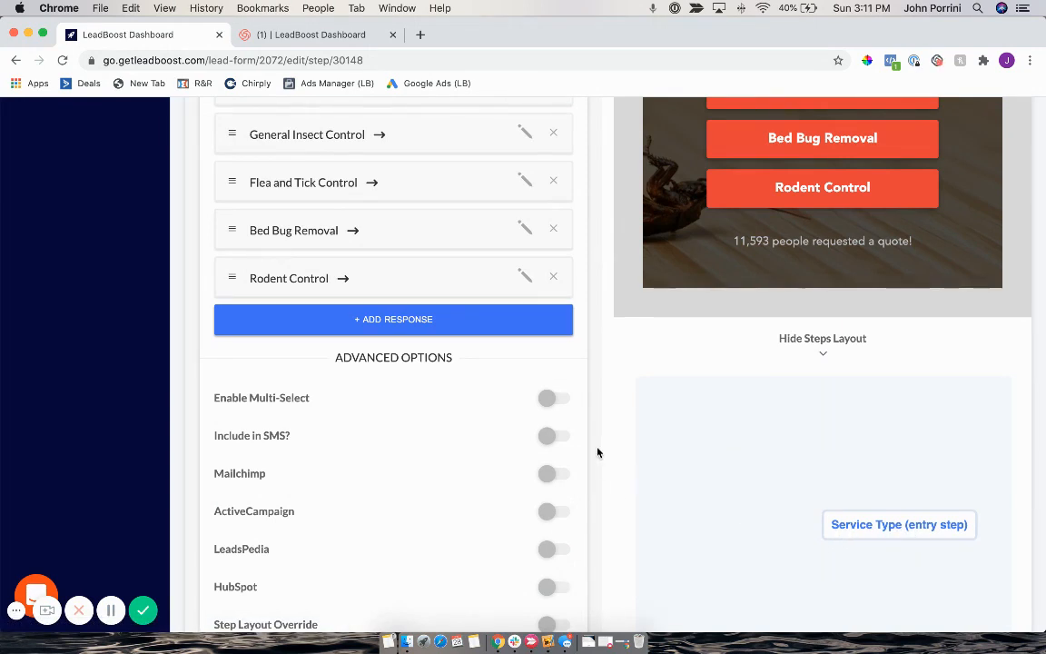
scroll(597, 451, up, 5)
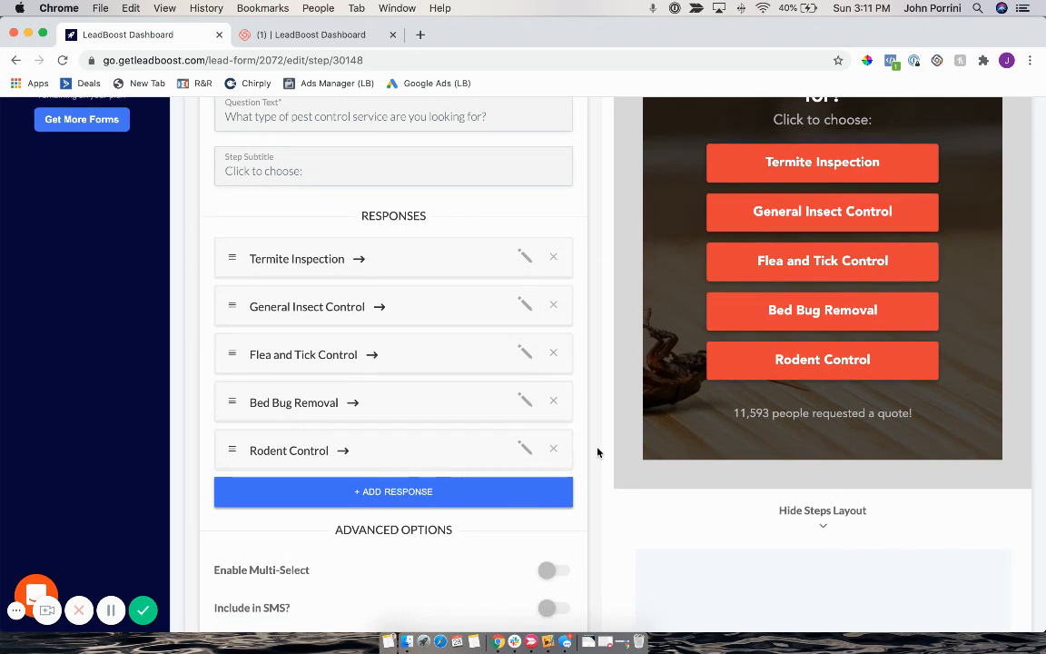
click(524, 258)
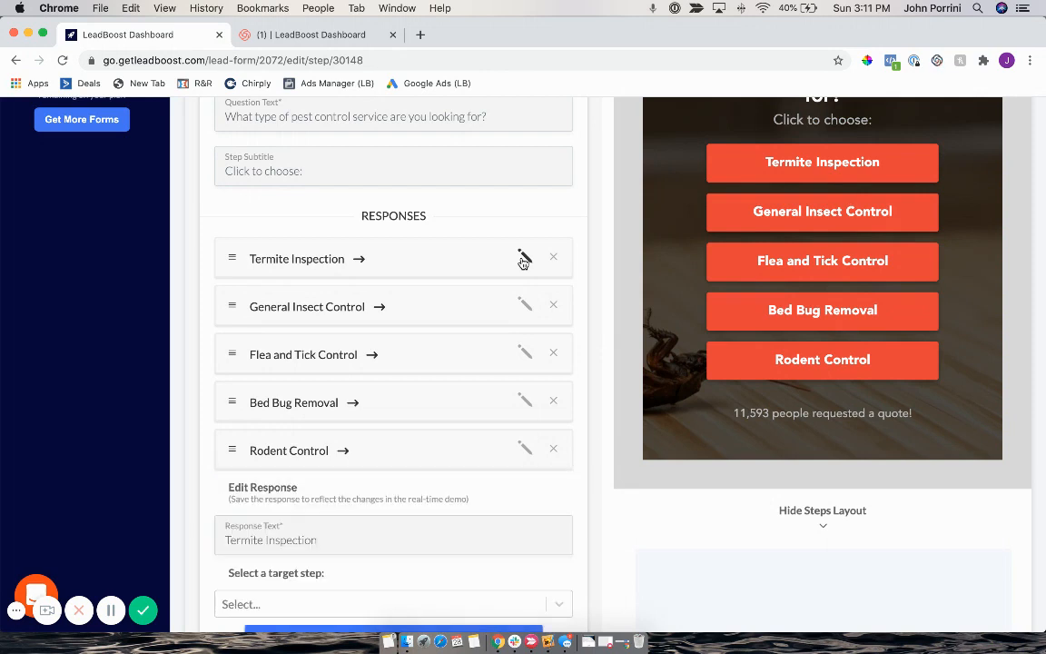
click(345, 601)
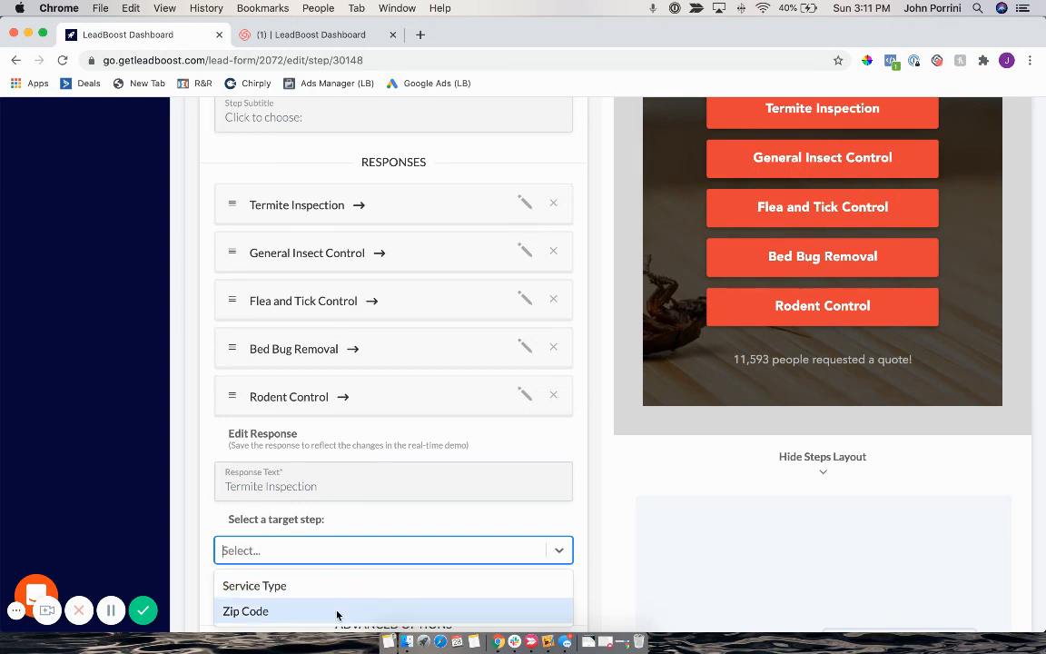
click(336, 613)
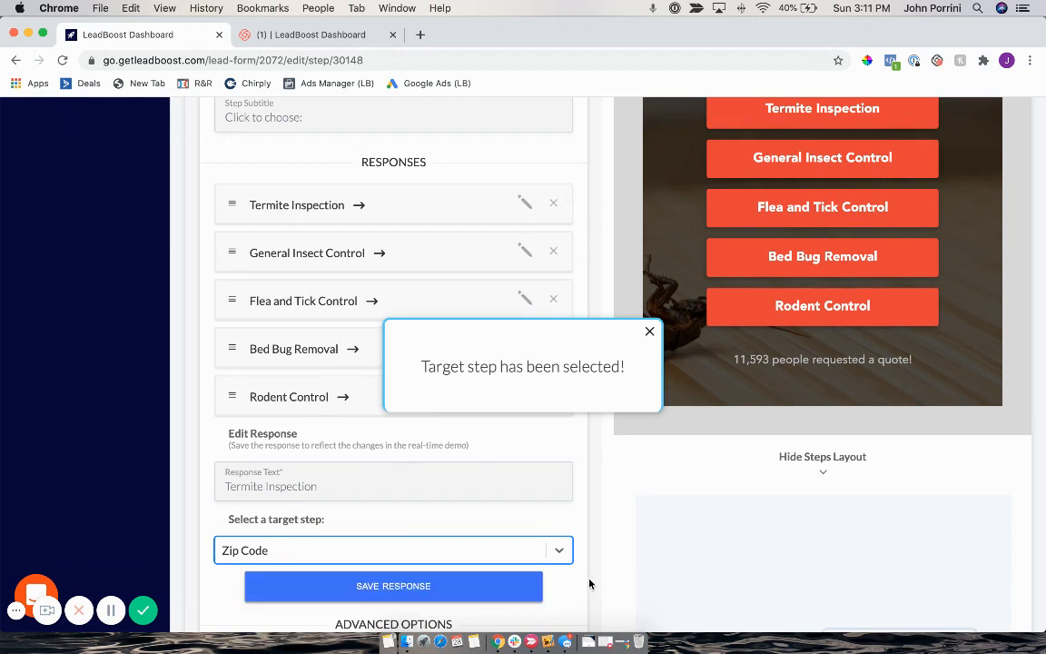
click(392, 590)
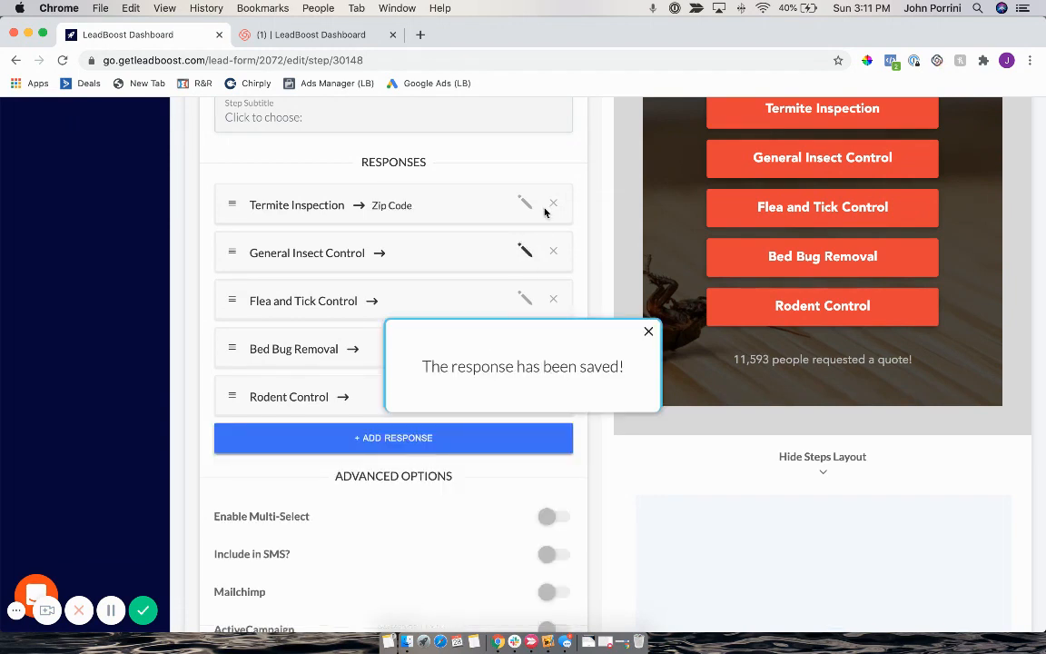
Set the General Insect Control response's target step to Zip Code and save the response.
click(524, 250)
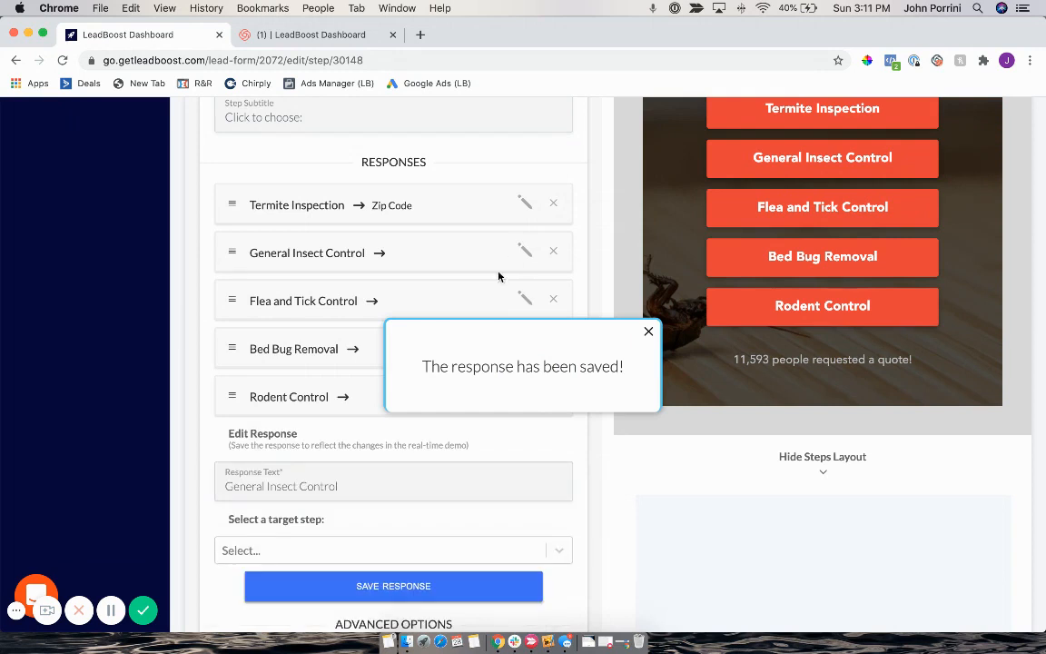
click(288, 551)
click(276, 613)
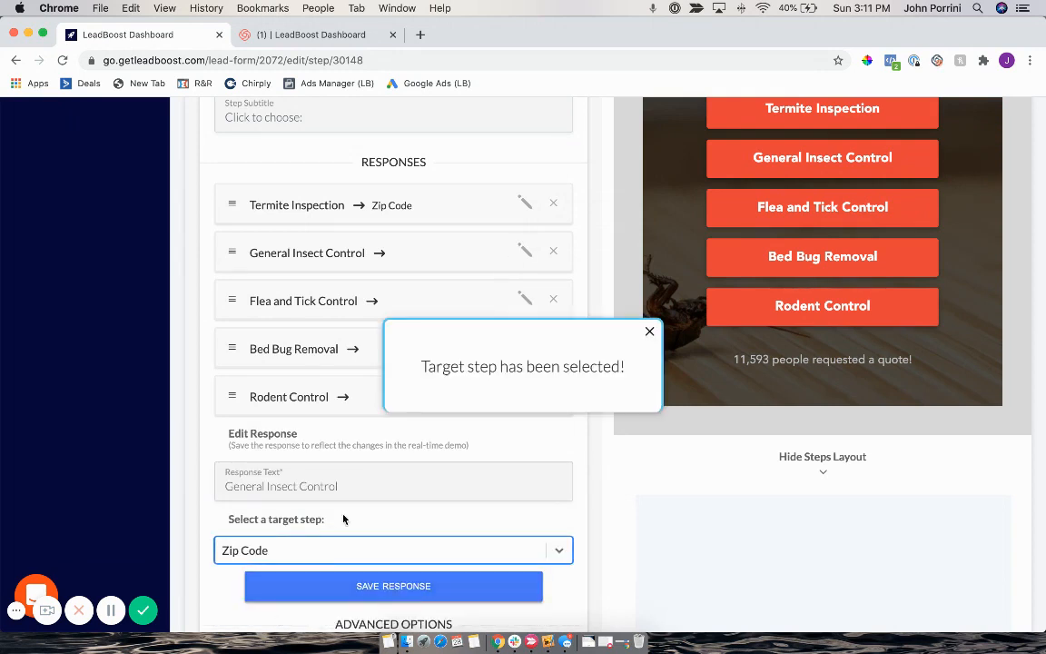
click(365, 598)
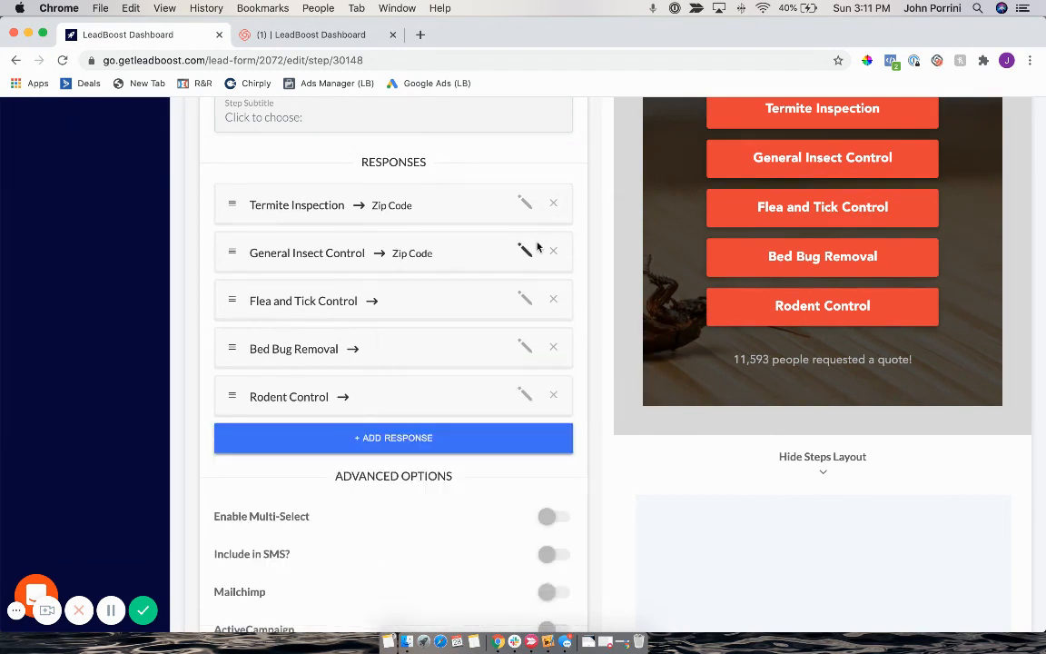
click(524, 298)
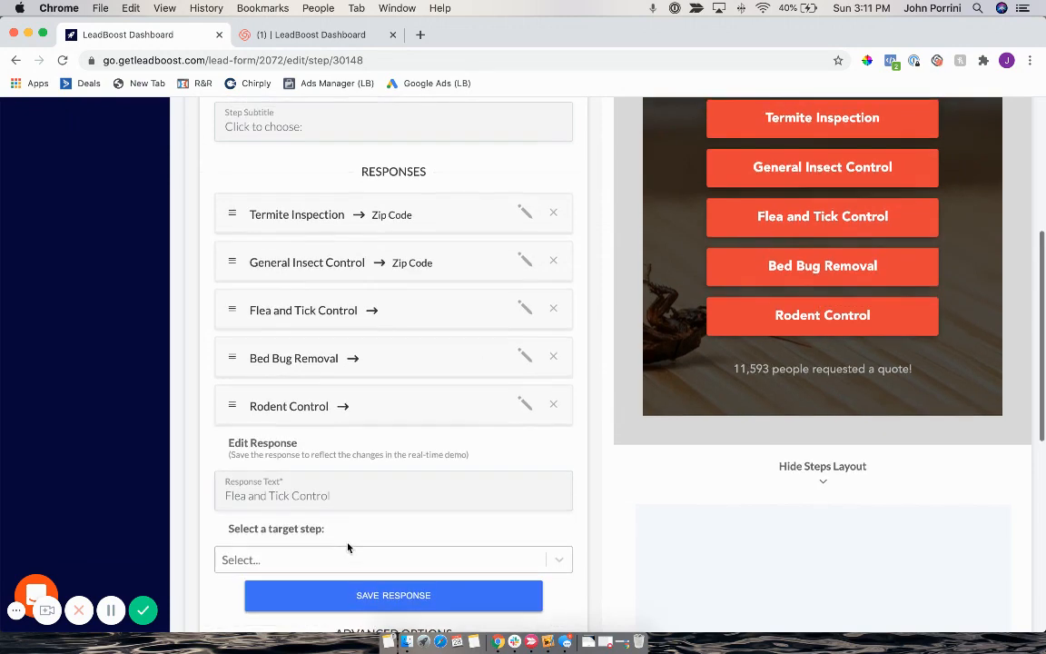
click(343, 556)
click(245, 613)
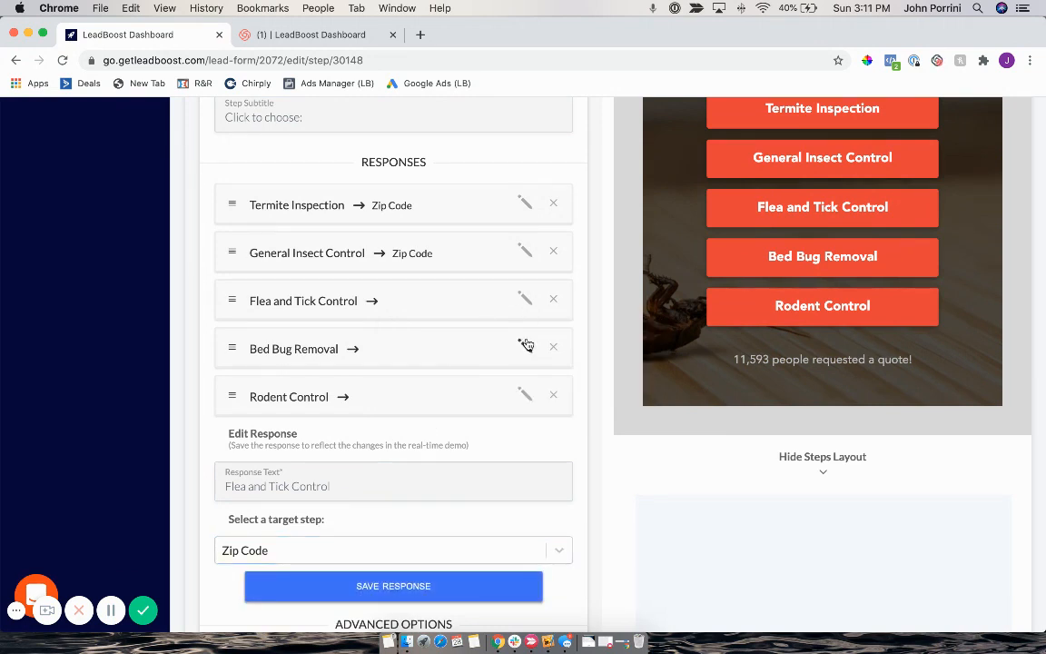
Set the Bed Bug Removal response's target step to Zip Code and save the response.
click(526, 345)
click(311, 550)
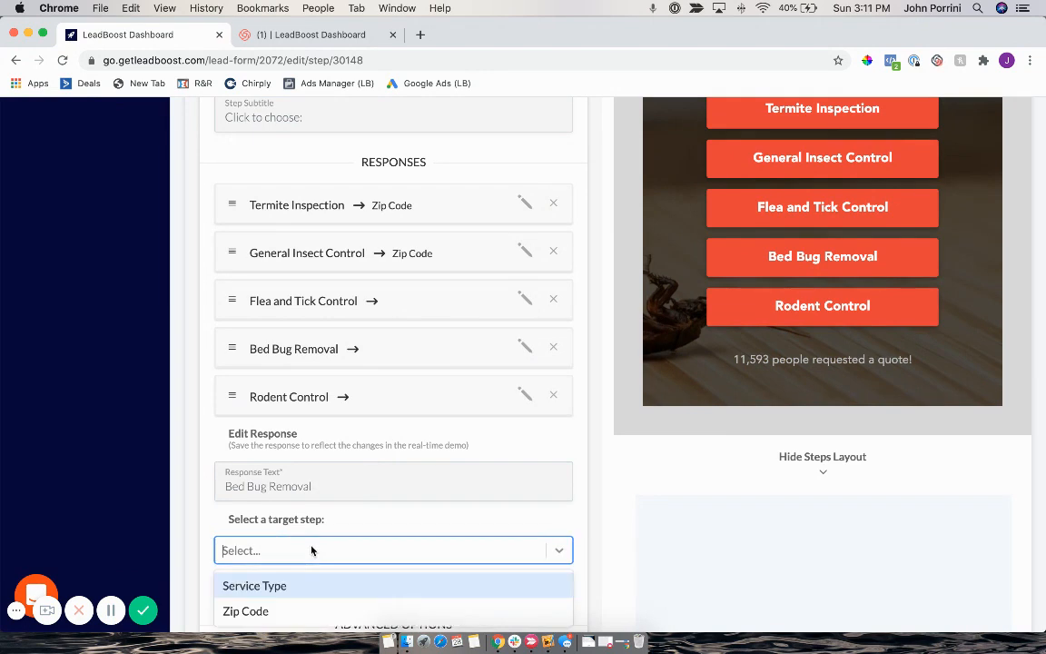
click(285, 611)
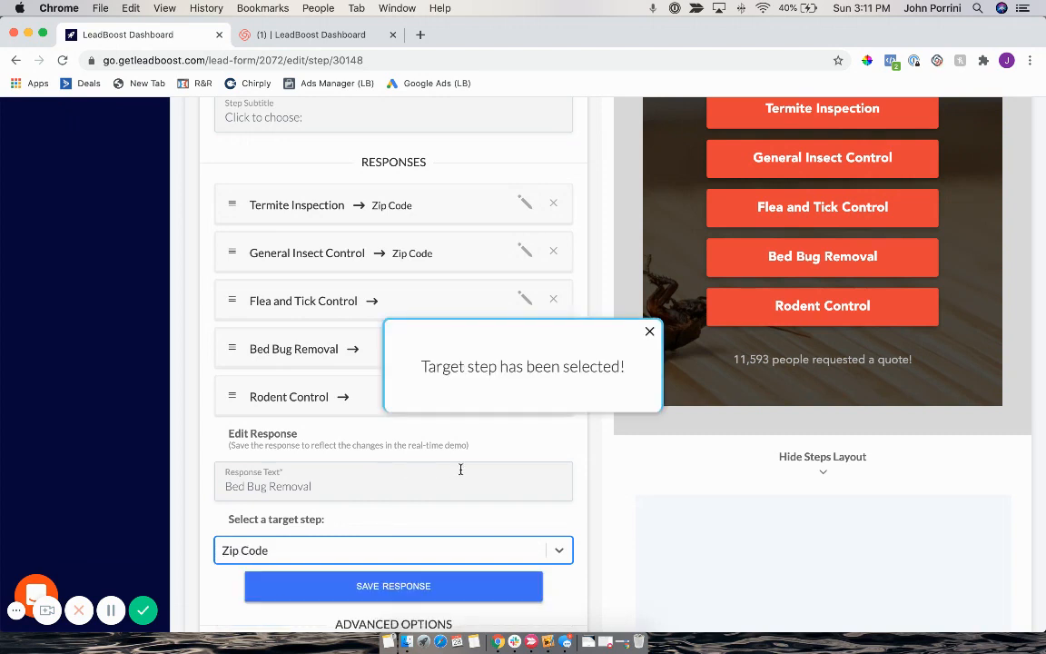
click(402, 587)
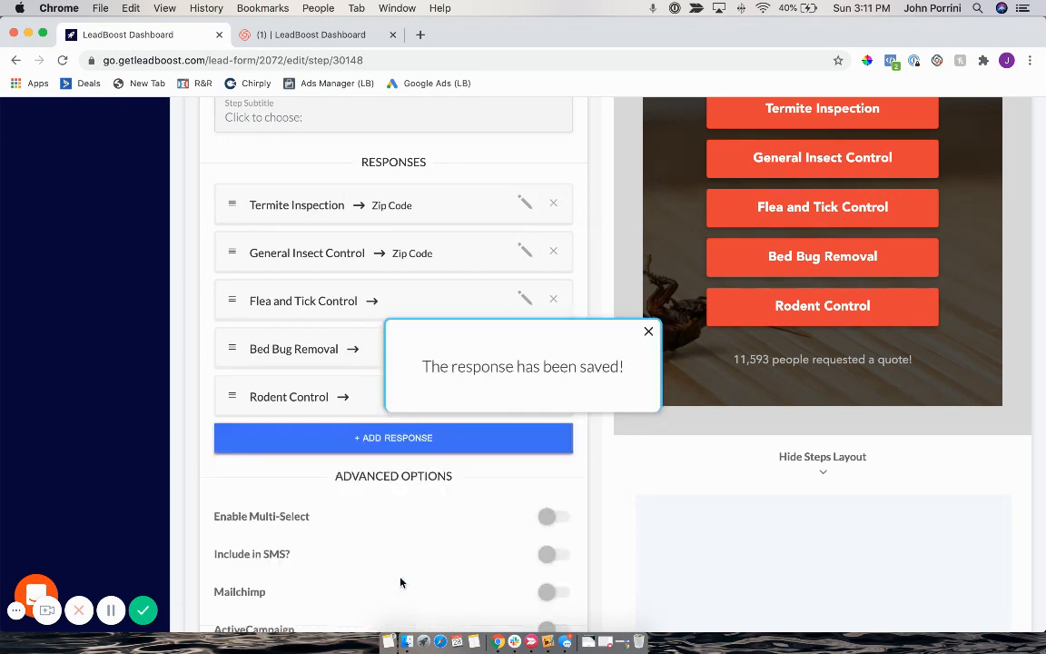
Set the Flea and Tick Control response's target step to Zip Code and save the response.
click(524, 298)
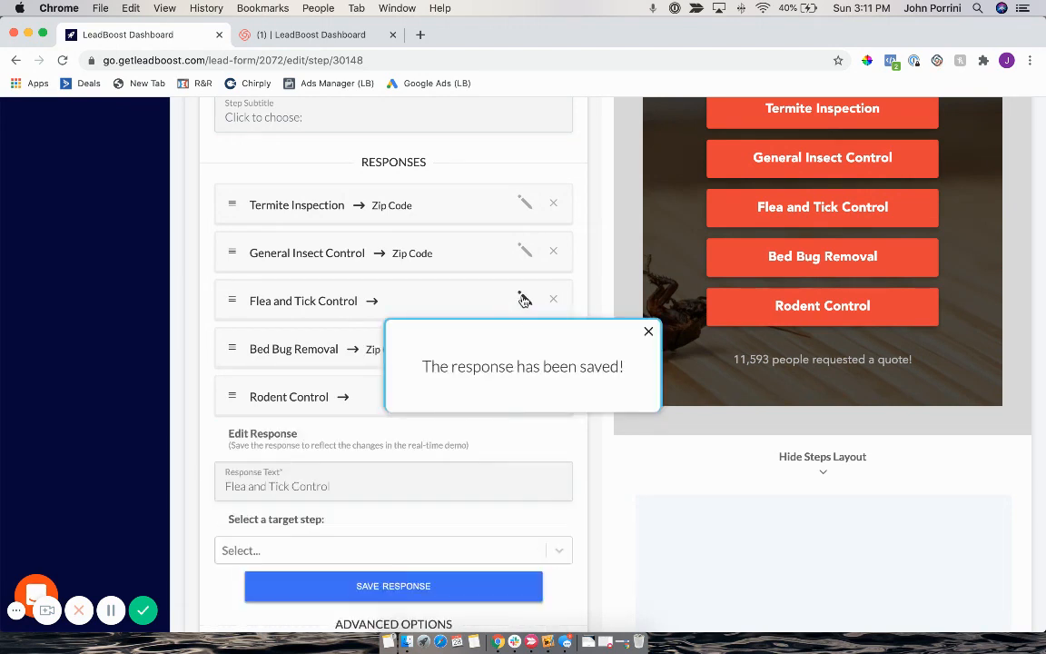
click(354, 552)
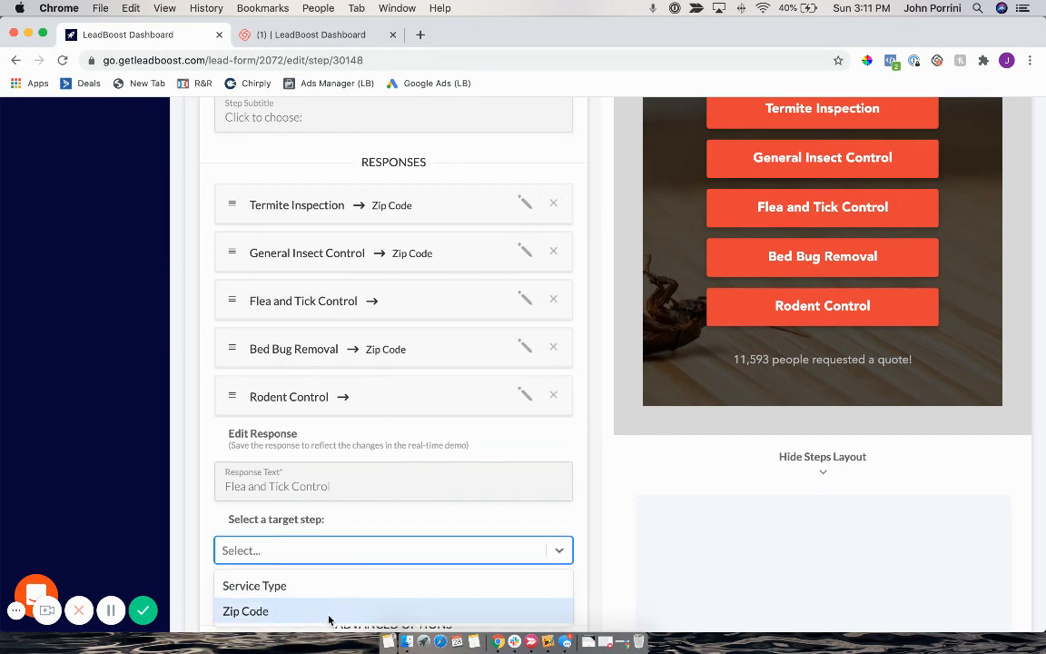
click(326, 613)
click(363, 585)
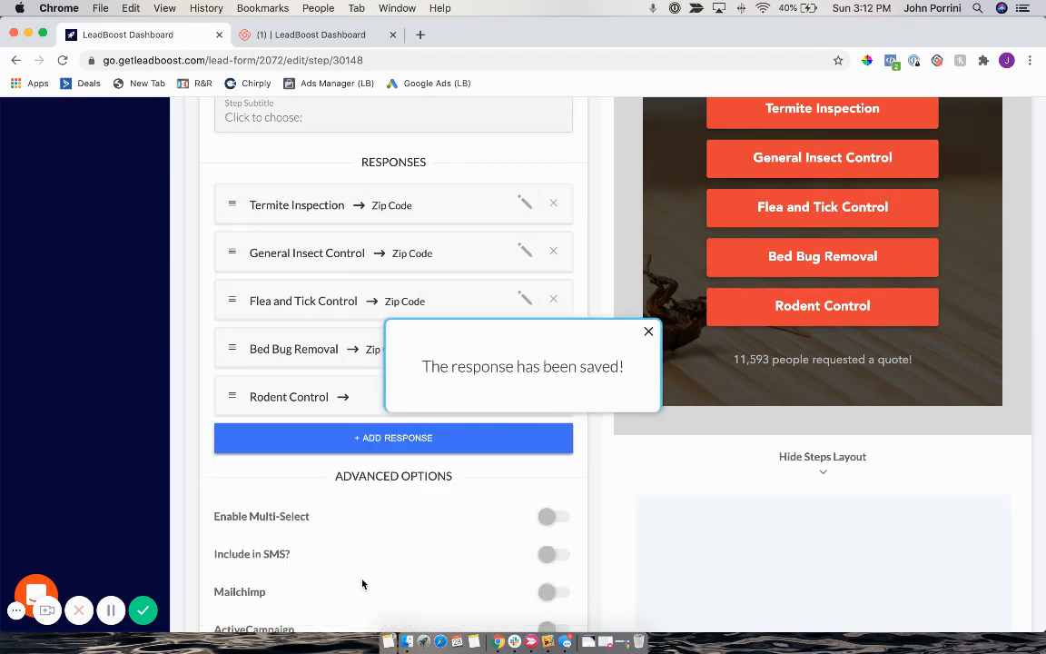
Set the Rodent Control response's target step to Zip Code and save the response.
click(524, 393)
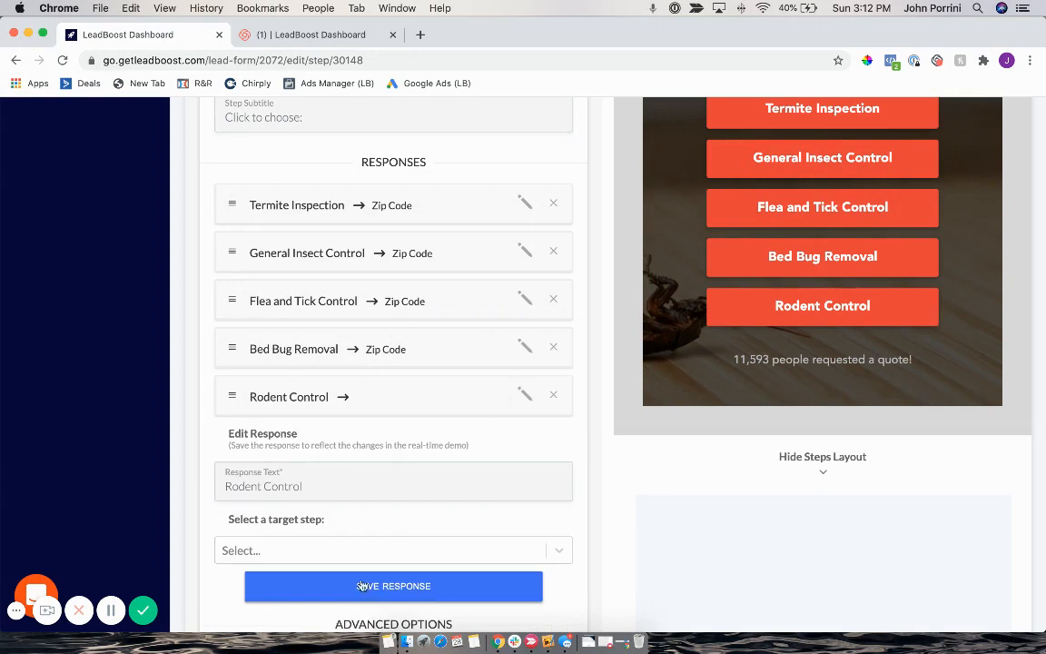
click(353, 552)
click(329, 606)
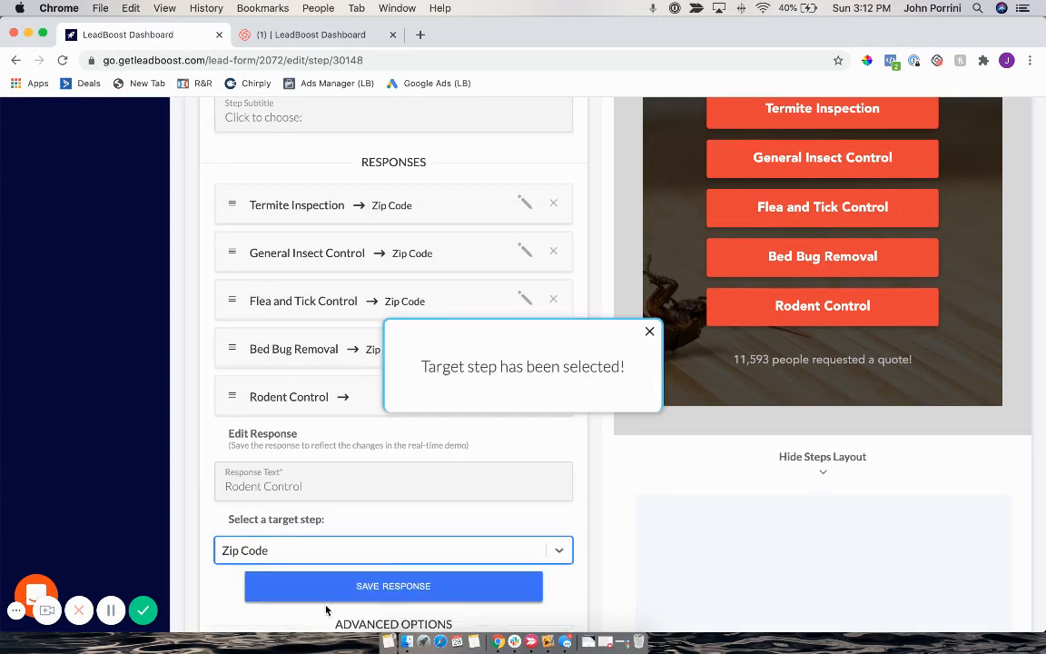
click(351, 587)
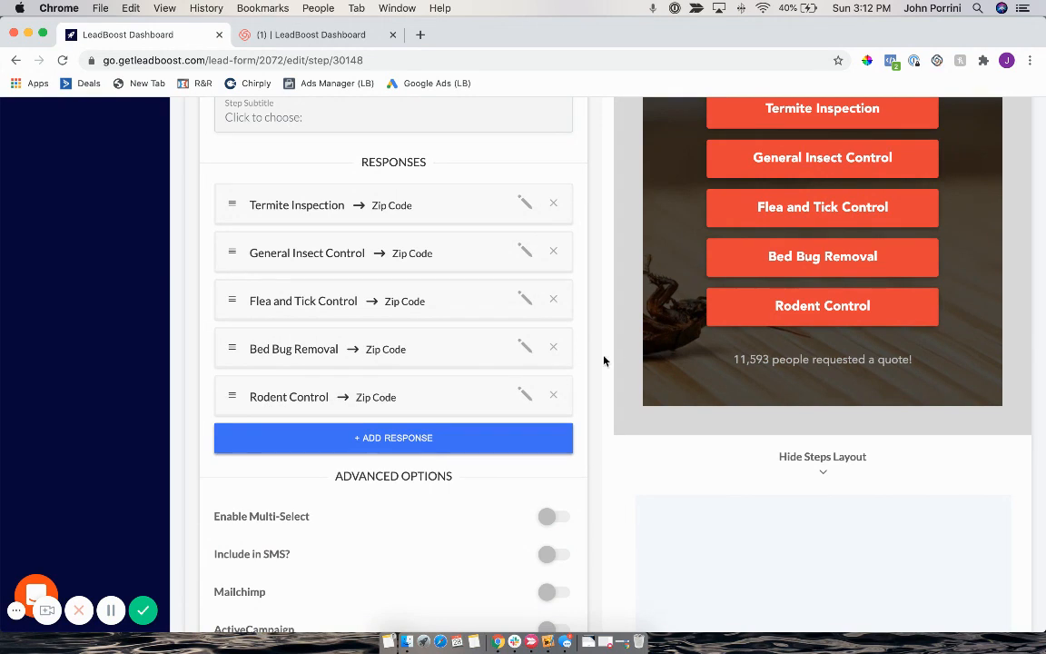
Save the Service Type step and check its link to the Zip Code step in the steps layout.
scroll(595, 356, up, 5)
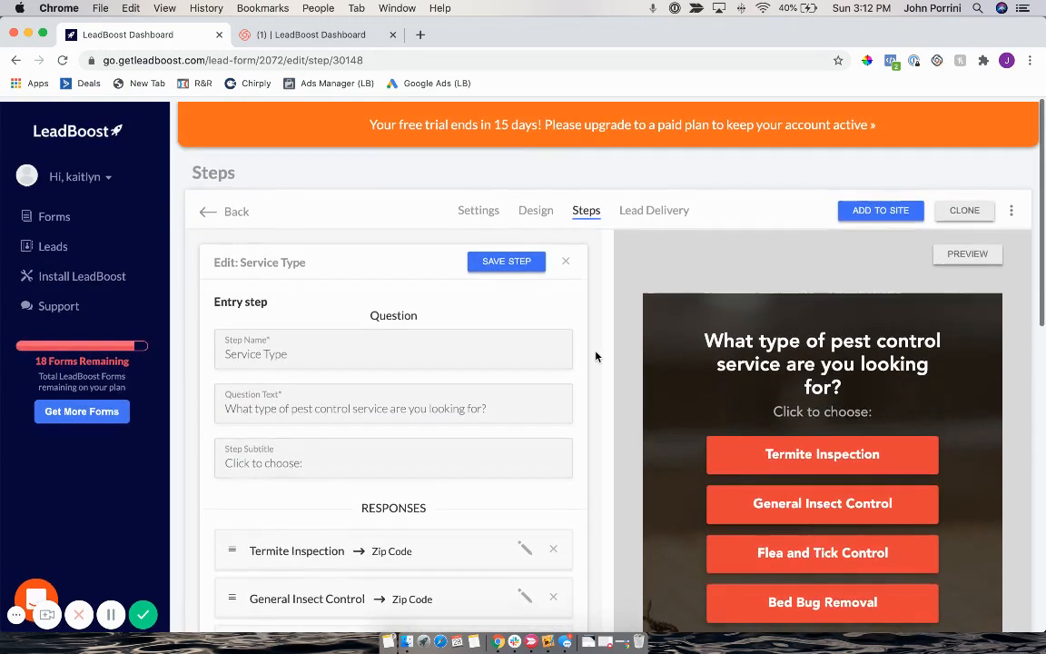
click(493, 267)
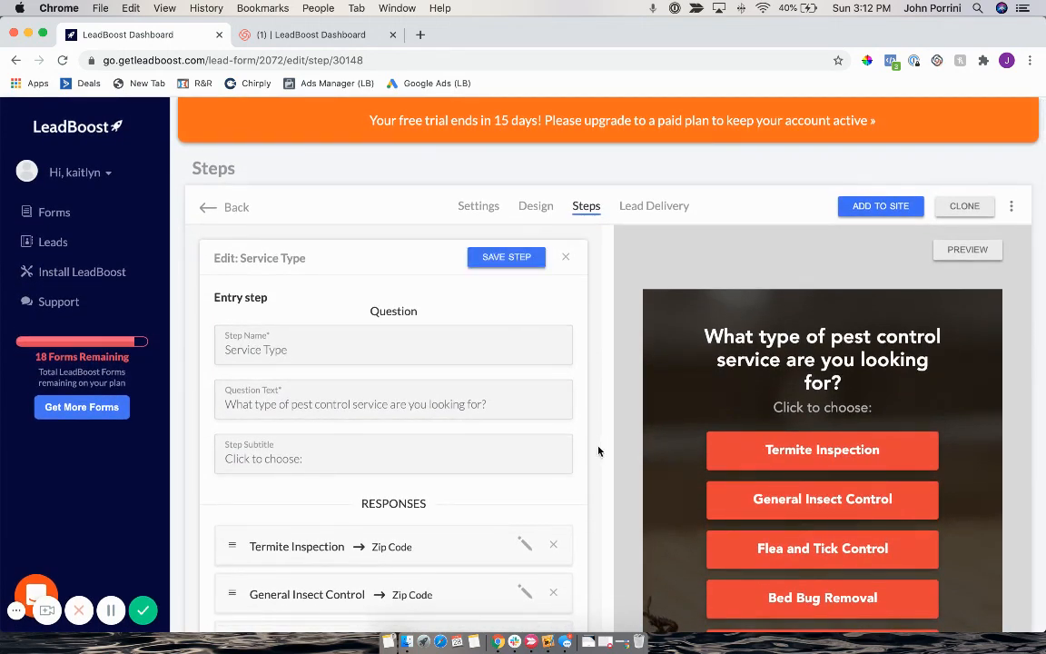
scroll(600, 449, down, 6)
scroll(600, 451, down, 2)
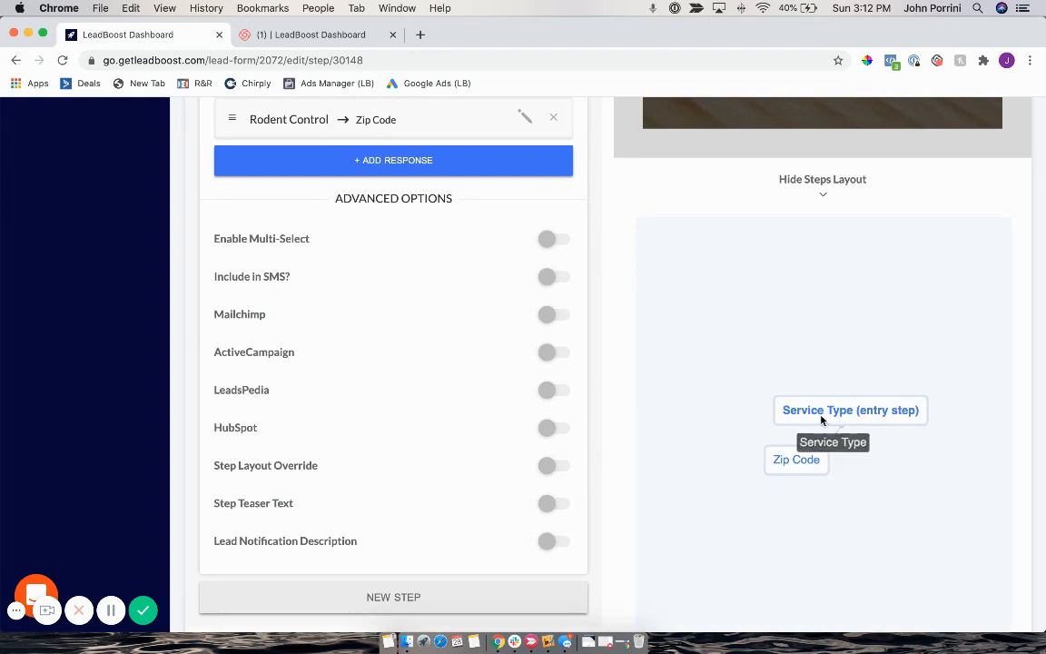
drag(814, 466, 791, 483)
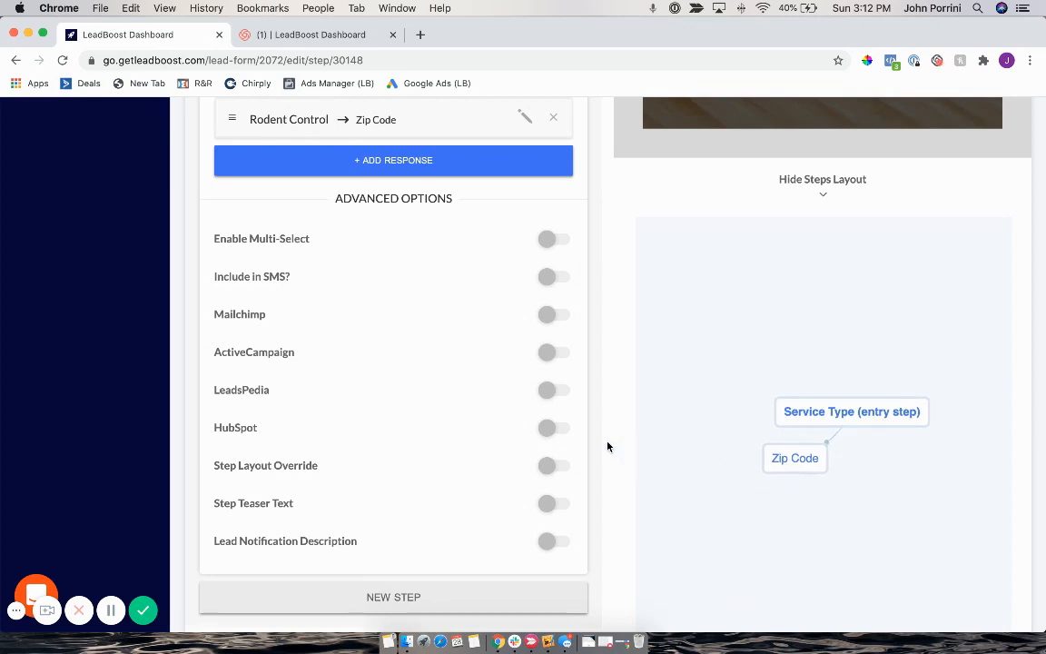
Create a new step in the lead form and set its type to Form.
scroll(608, 444, down, 2)
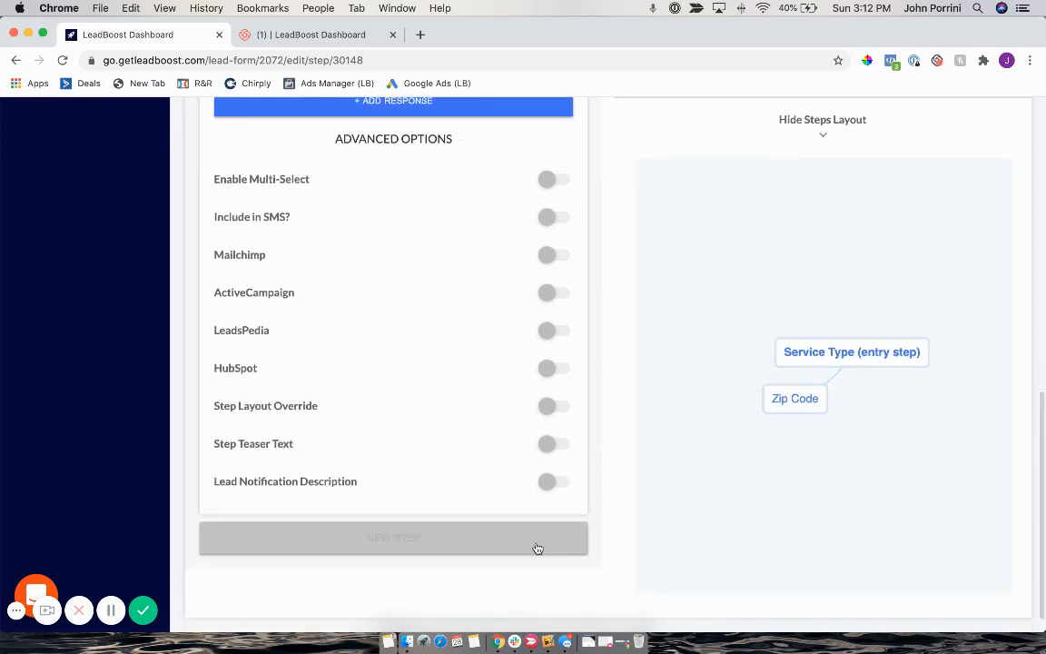
click(422, 555)
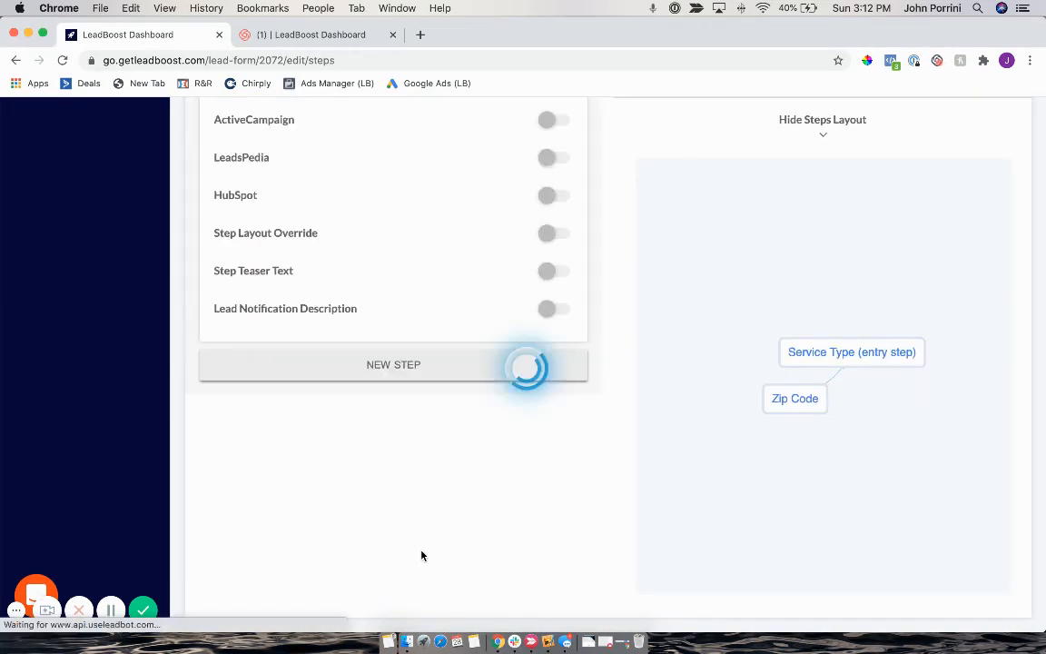
scroll(473, 478, up, 5)
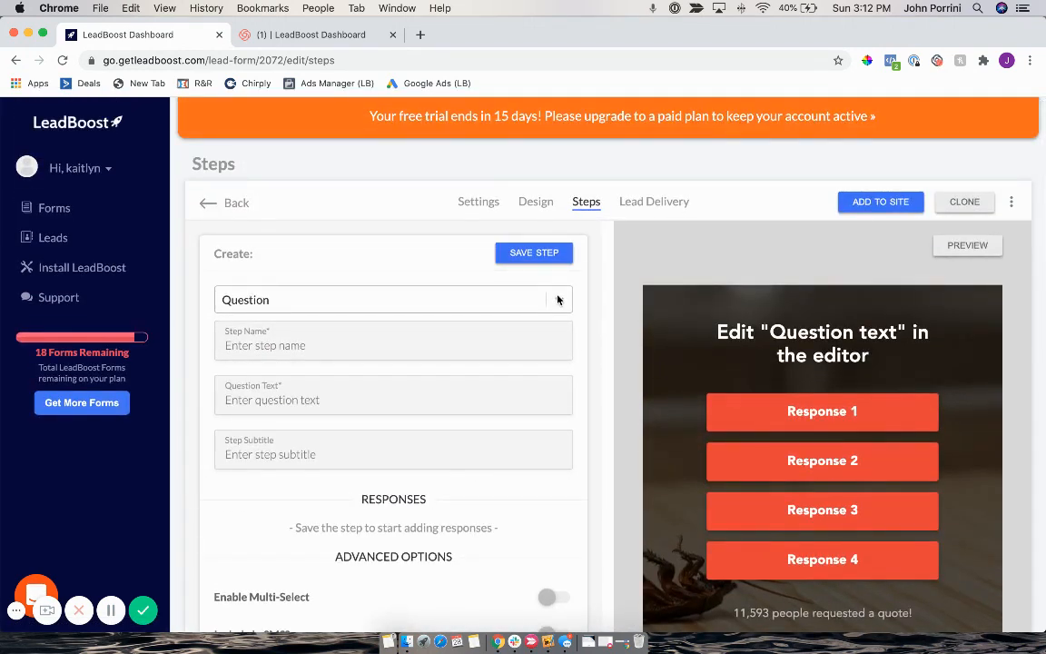
click(558, 299)
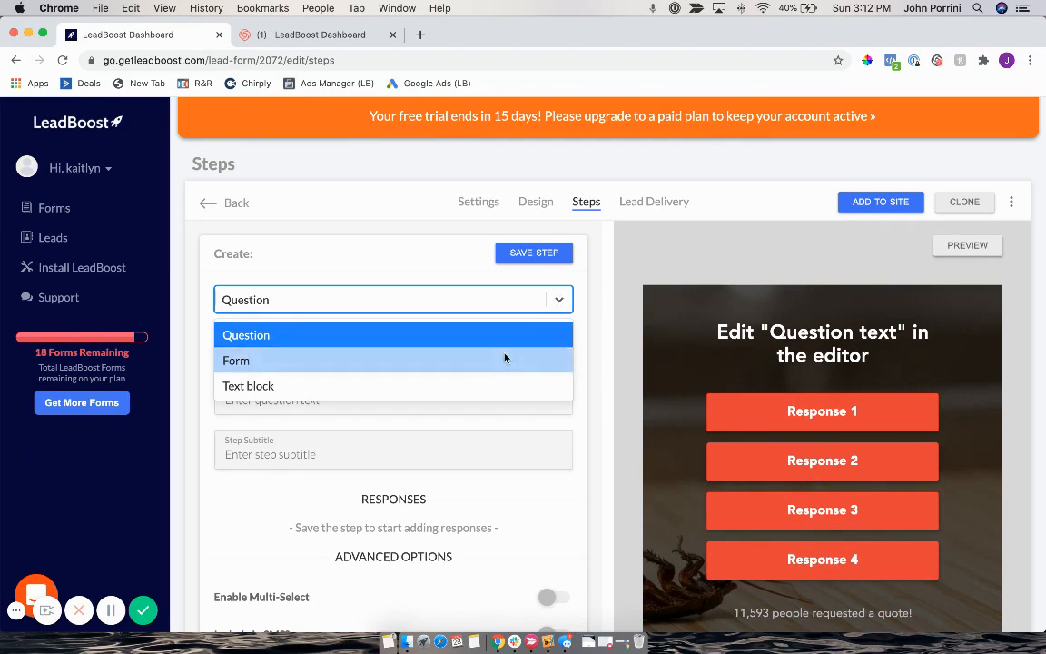
click(459, 359)
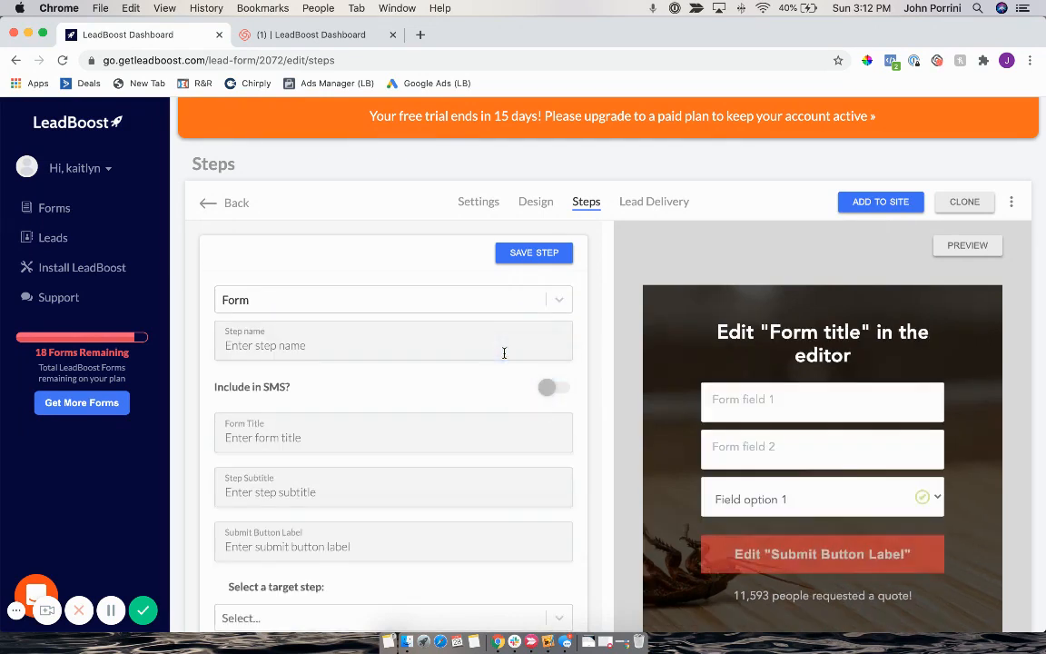
Name the new form step "Full Name" and include it in SMS.
click(371, 344)
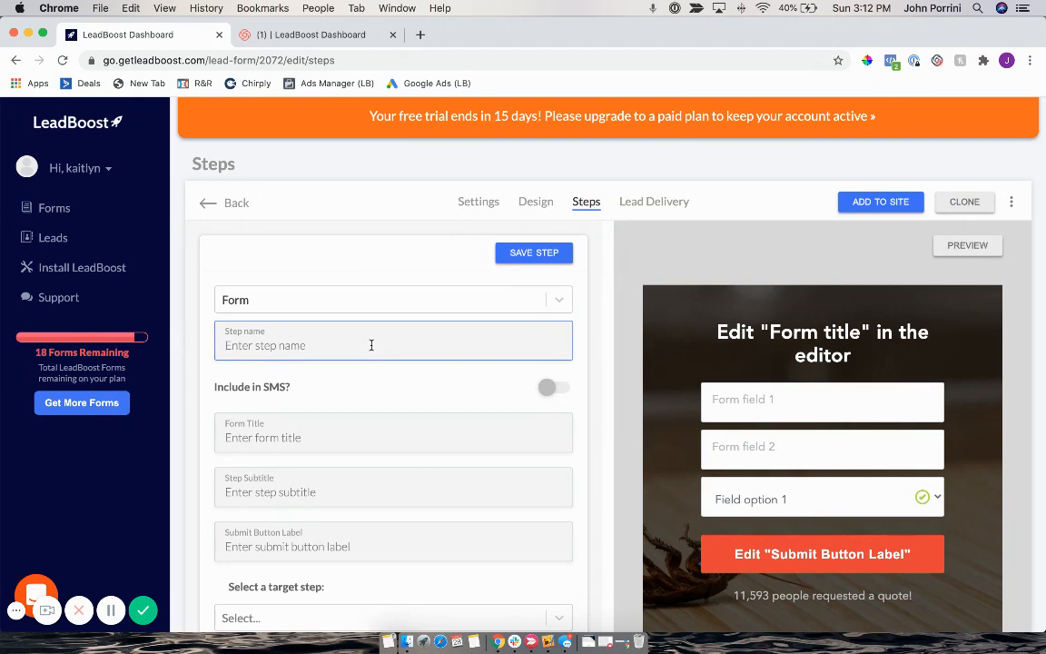
text(Full Name)
key(Tab)
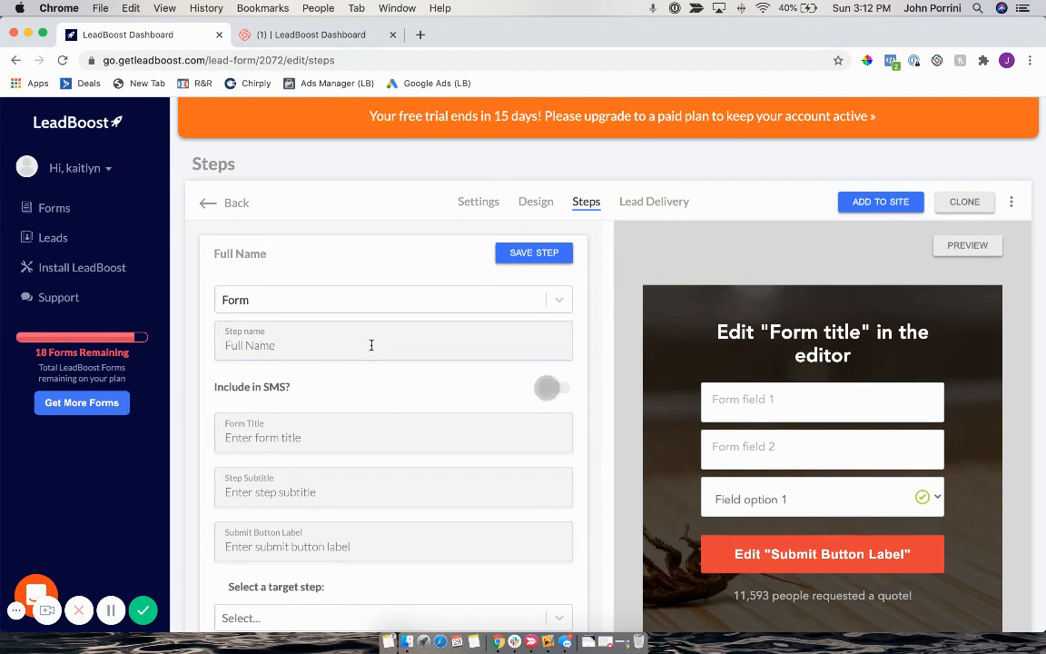
click(550, 387)
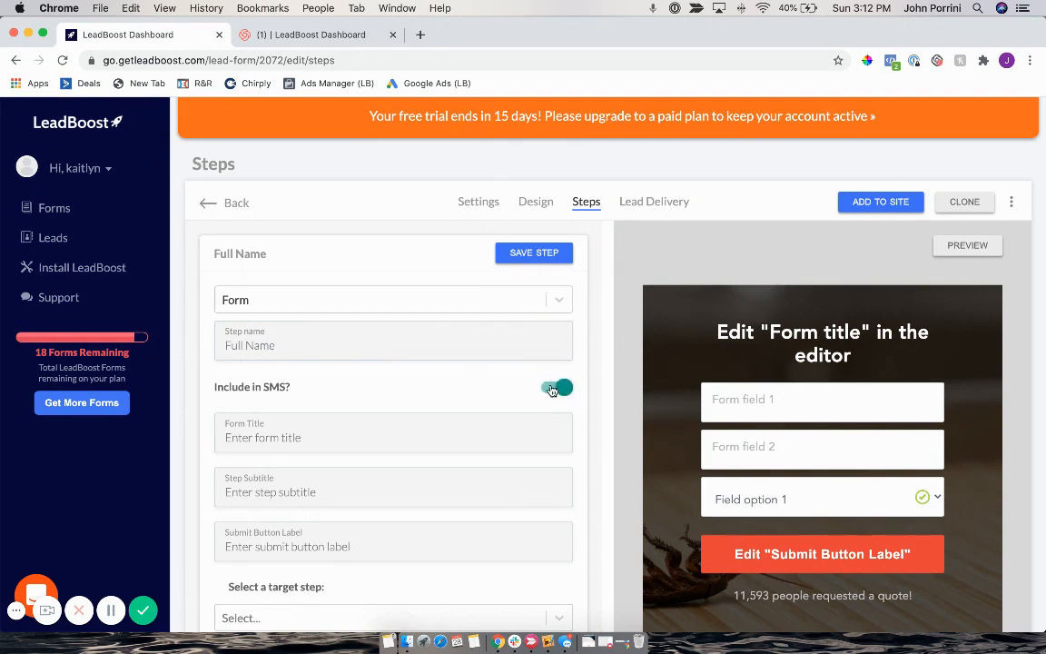
Set the Full Name step's form title to "What is your full name?".
click(345, 437)
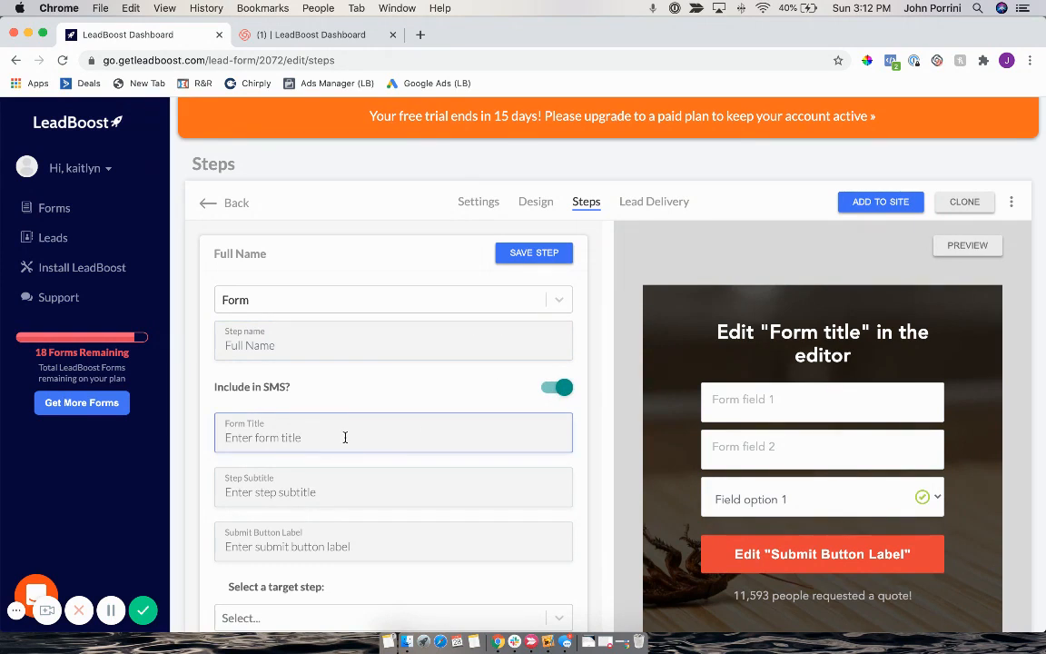
text(What is yo)
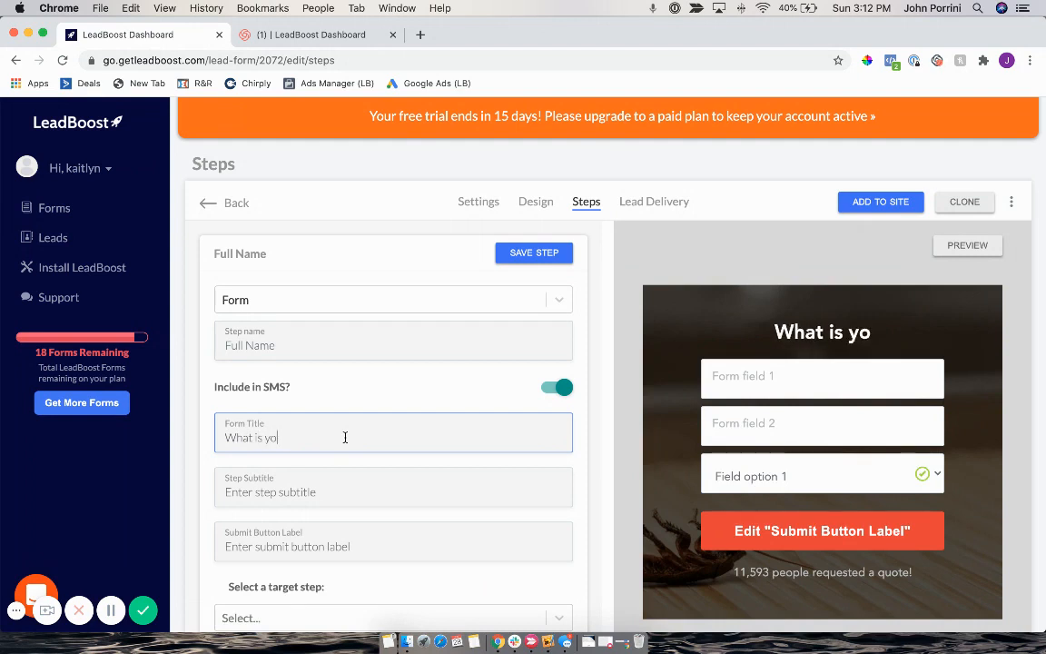
text(ur faul)
key(BackSpace)
key(BackSpace)
key(BackSpace)
text(ul)
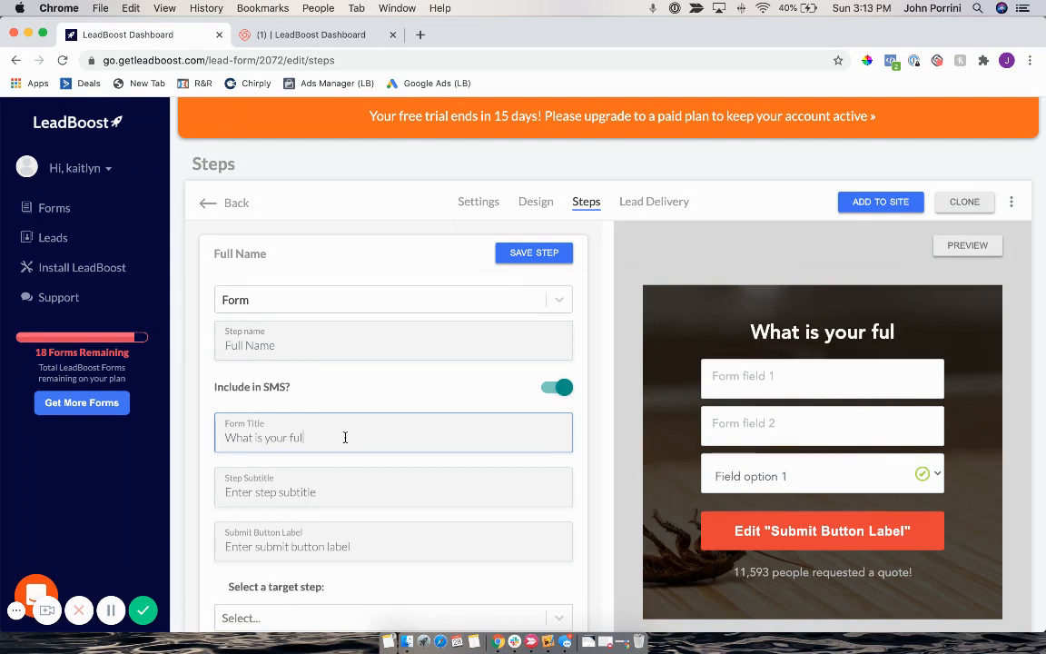
text(l name?)
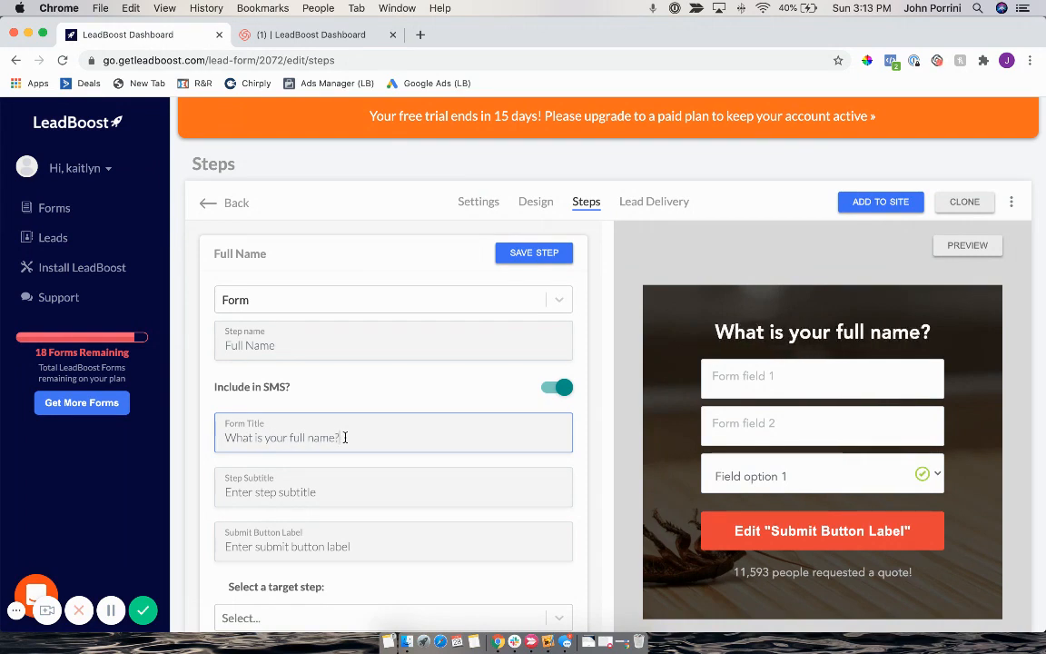
Set the step subtitle to "First and last name" and the submit button label to "NEXT".
click(233, 491)
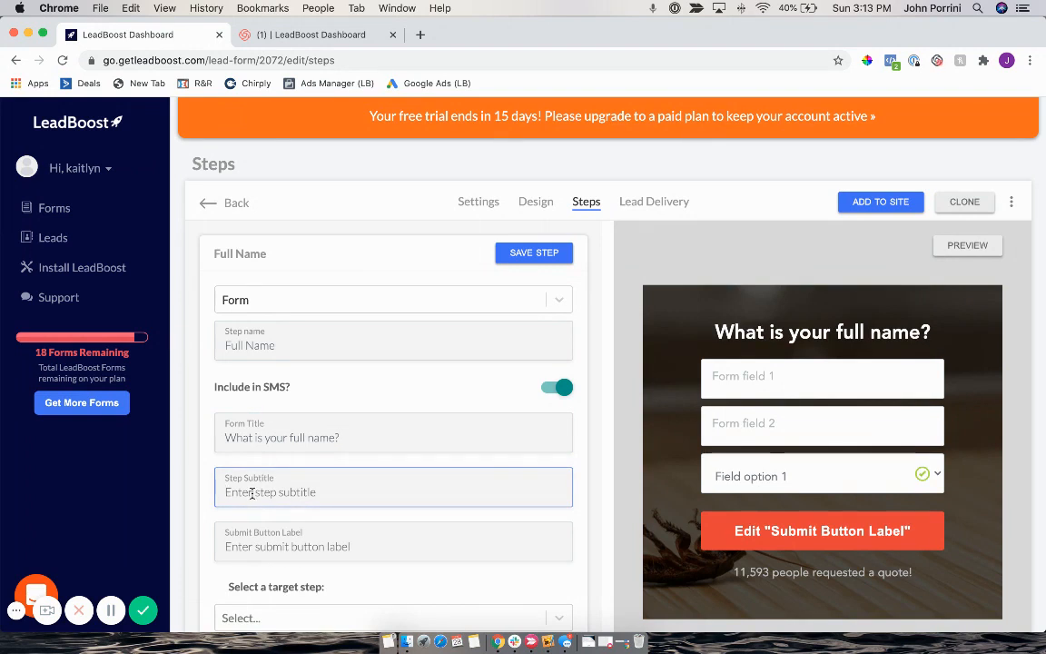
text(First an)
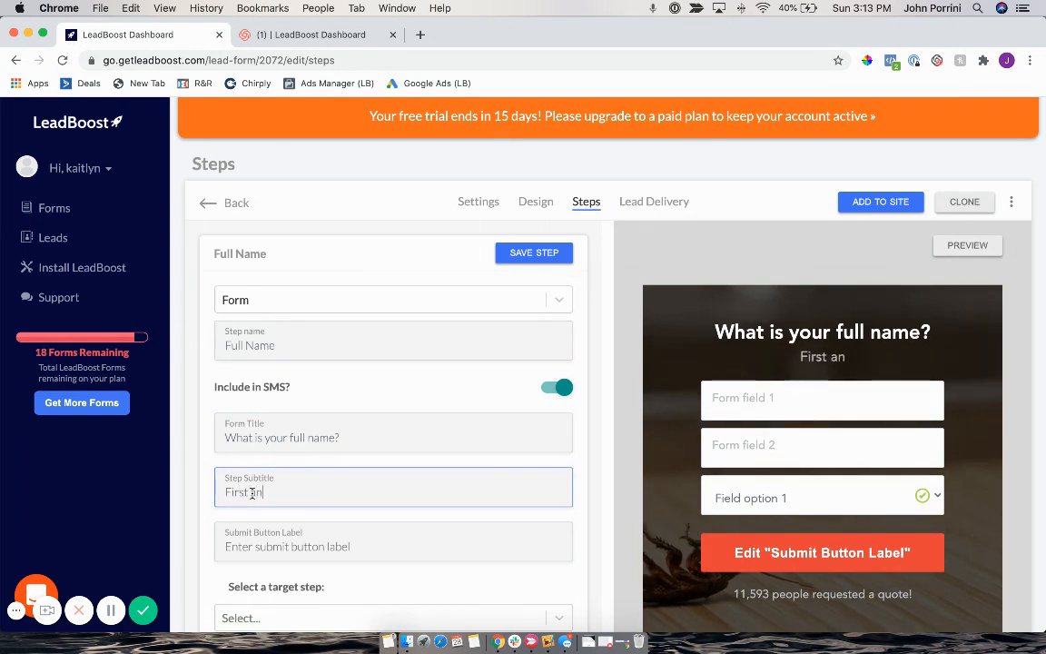
text(d last name)
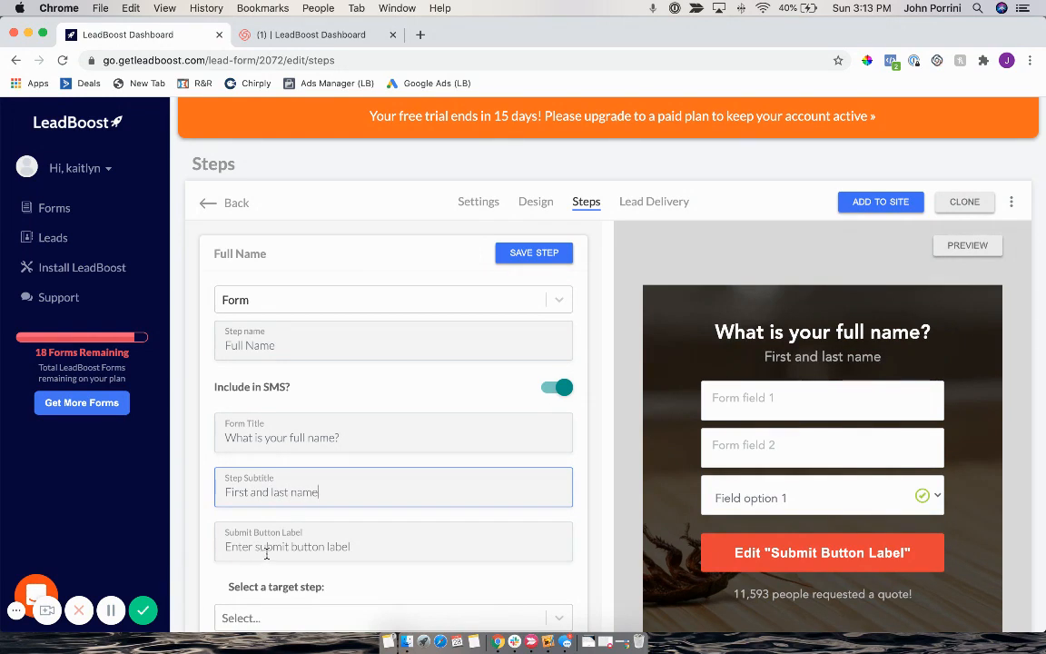
click(306, 548)
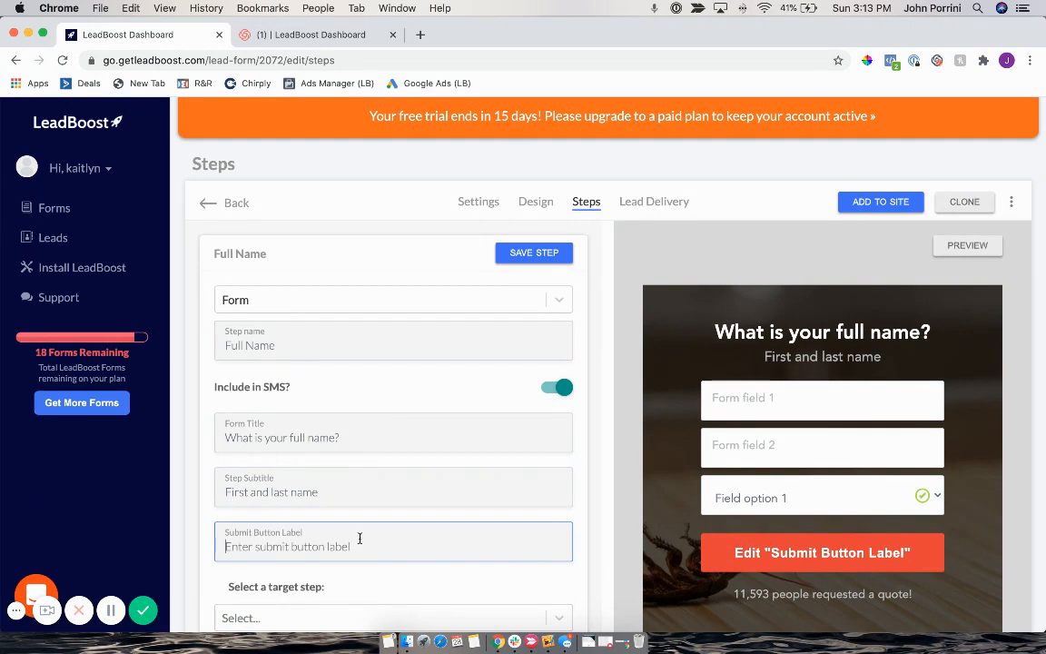
text(NEXT)
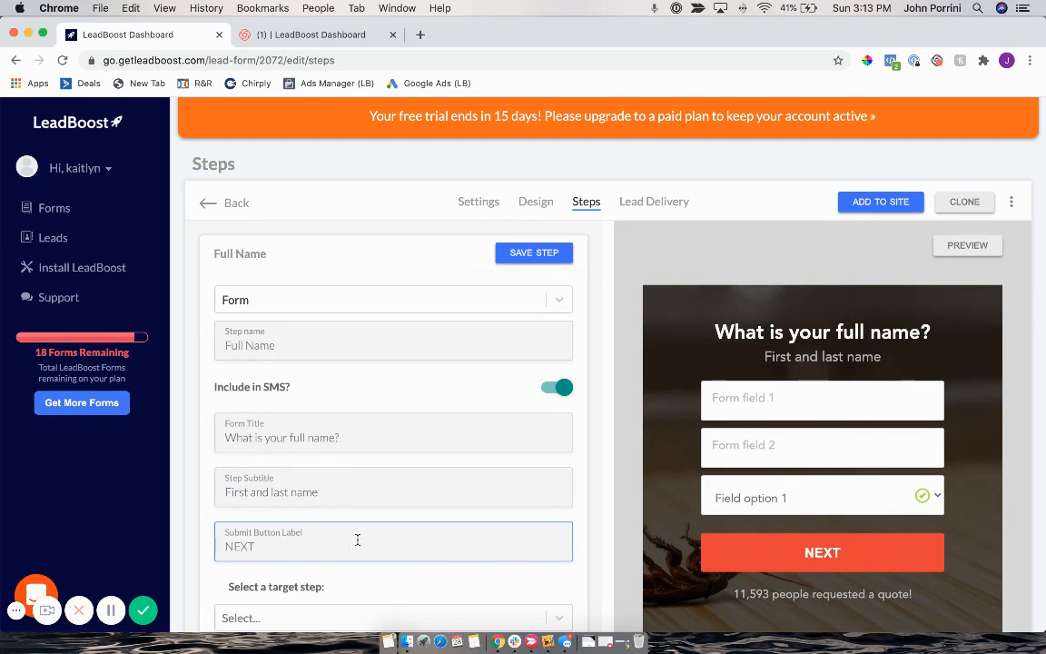
Save the new Full Name form step.
click(590, 551)
scroll(590, 551, down, 2)
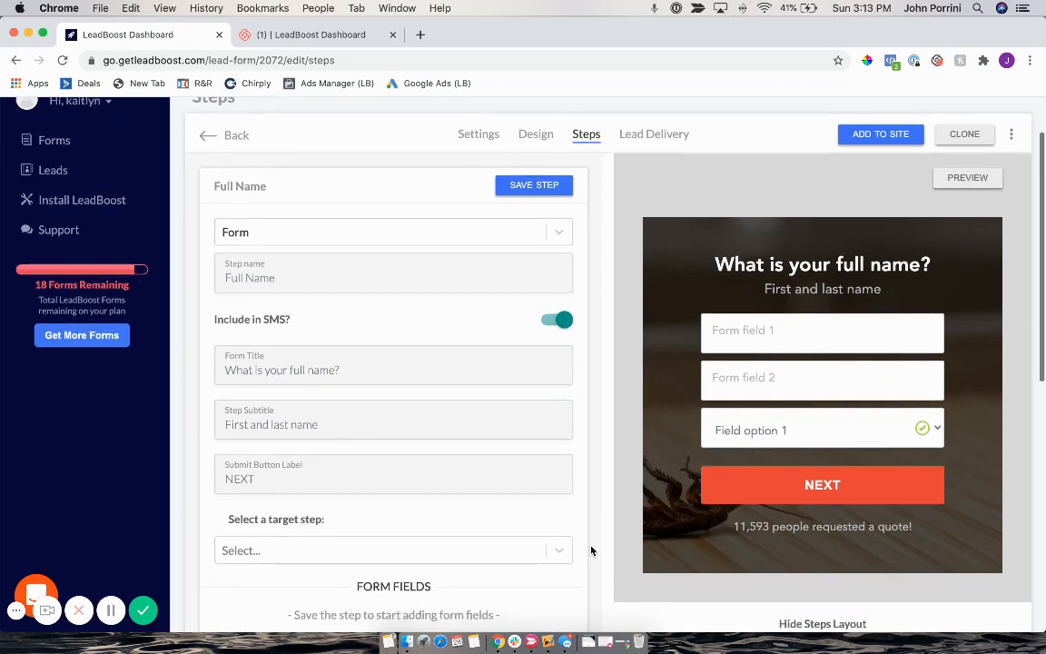
scroll(590, 551, down, 1)
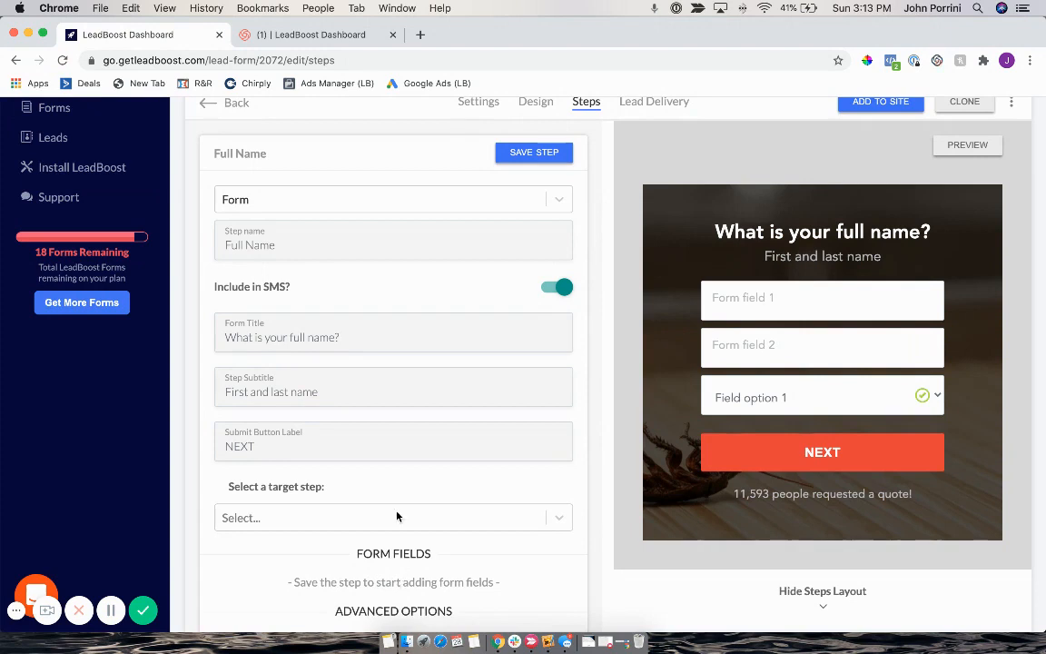
click(513, 156)
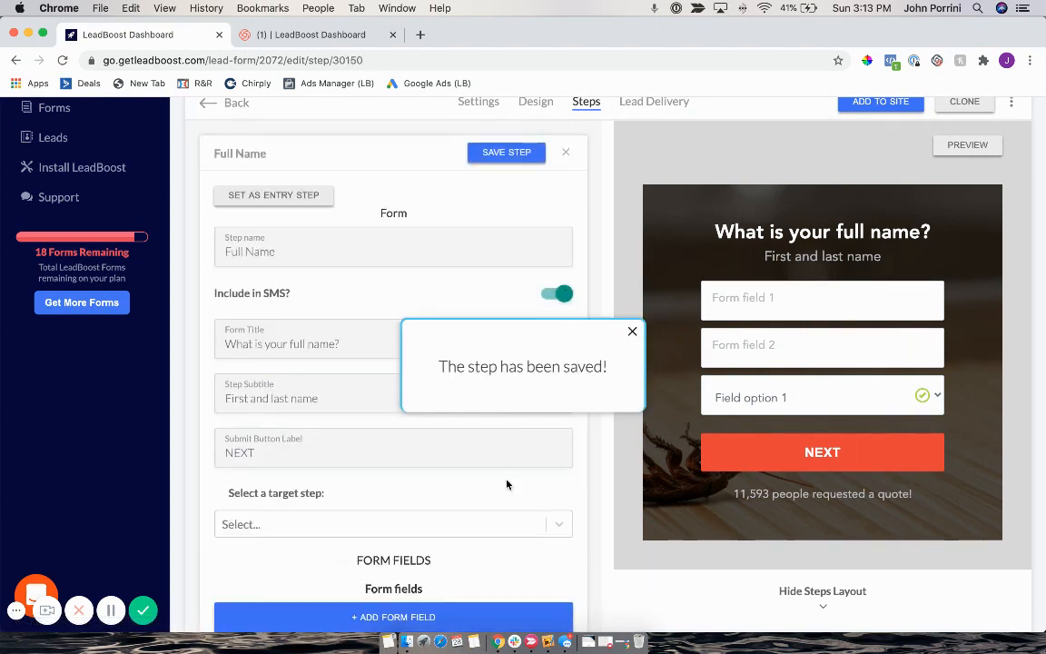
Add a form field to the Full Name step, using "Full Name" as both field name and field label.
scroll(483, 537, down, 3)
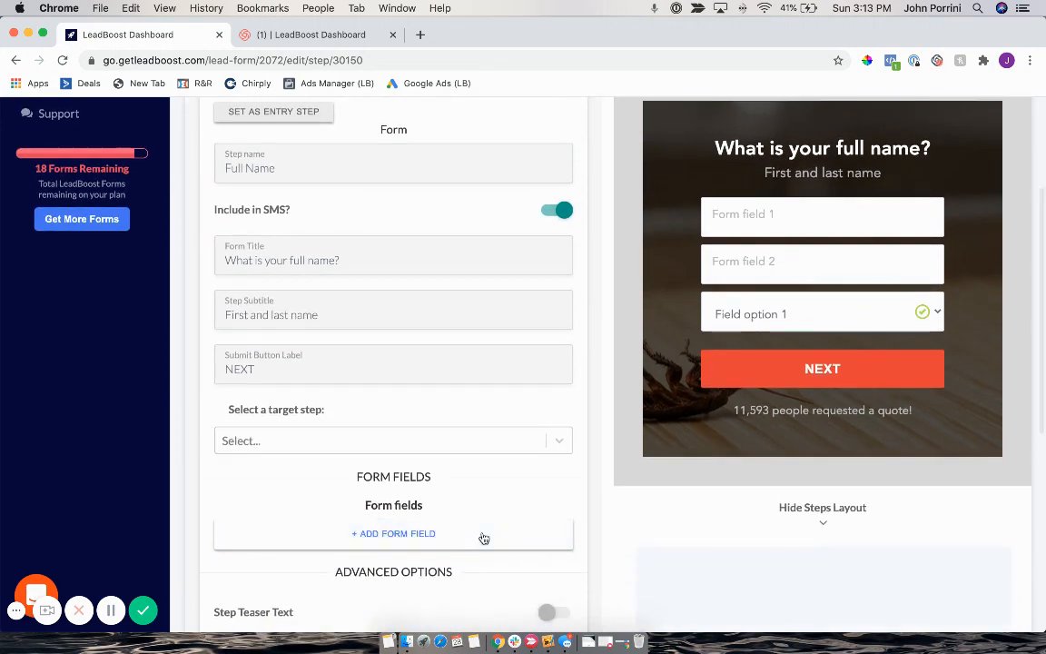
click(483, 536)
scroll(414, 531, down, 3)
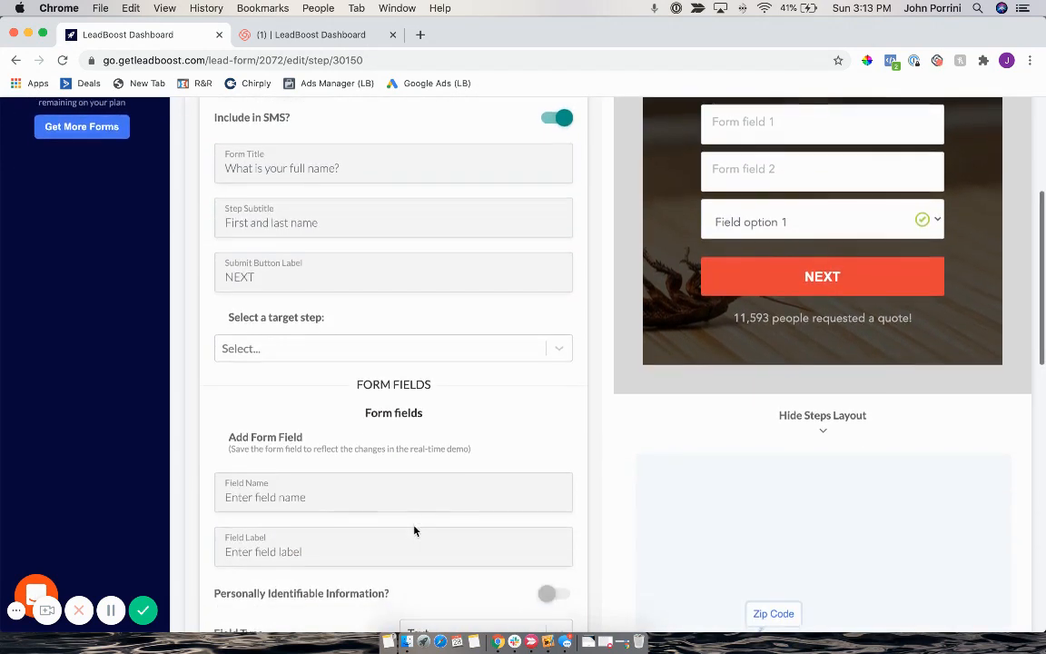
click(382, 501)
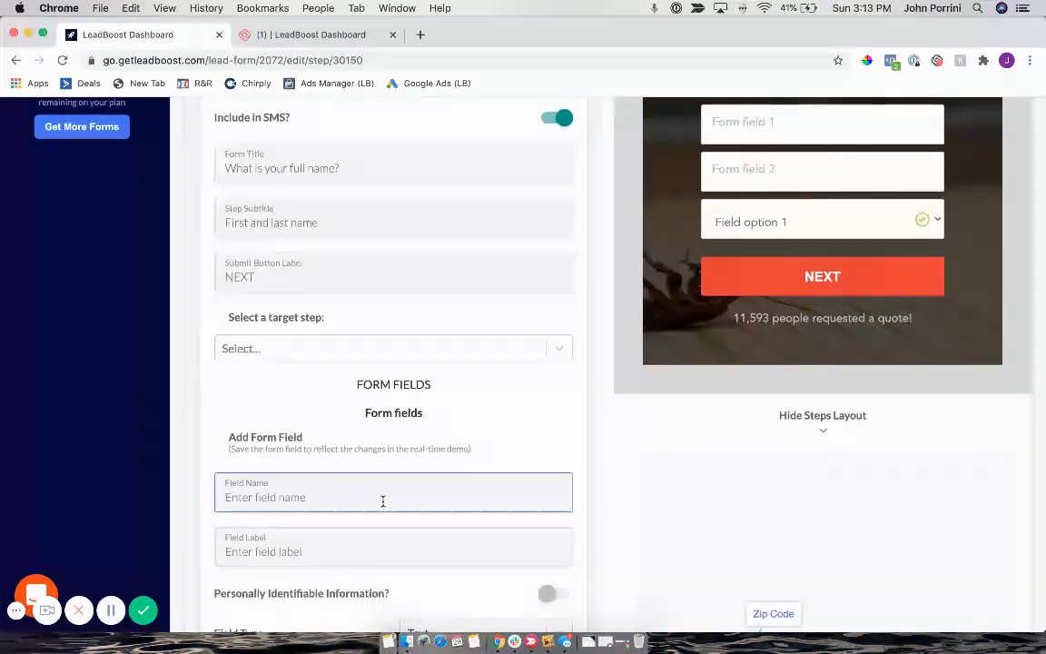
text(Full Name)
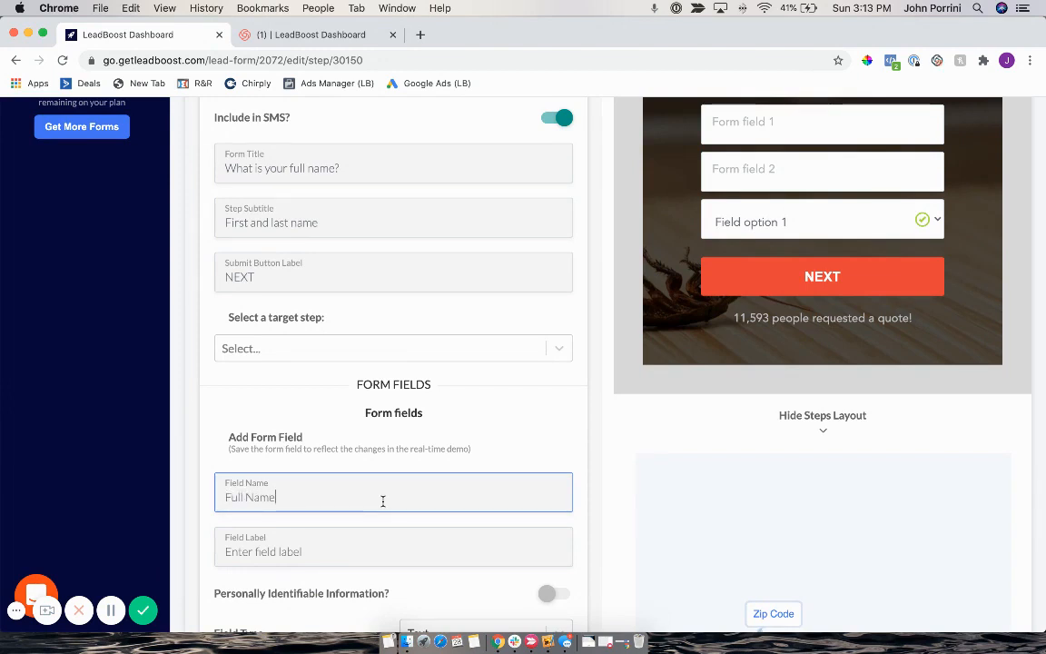
key(Tab)
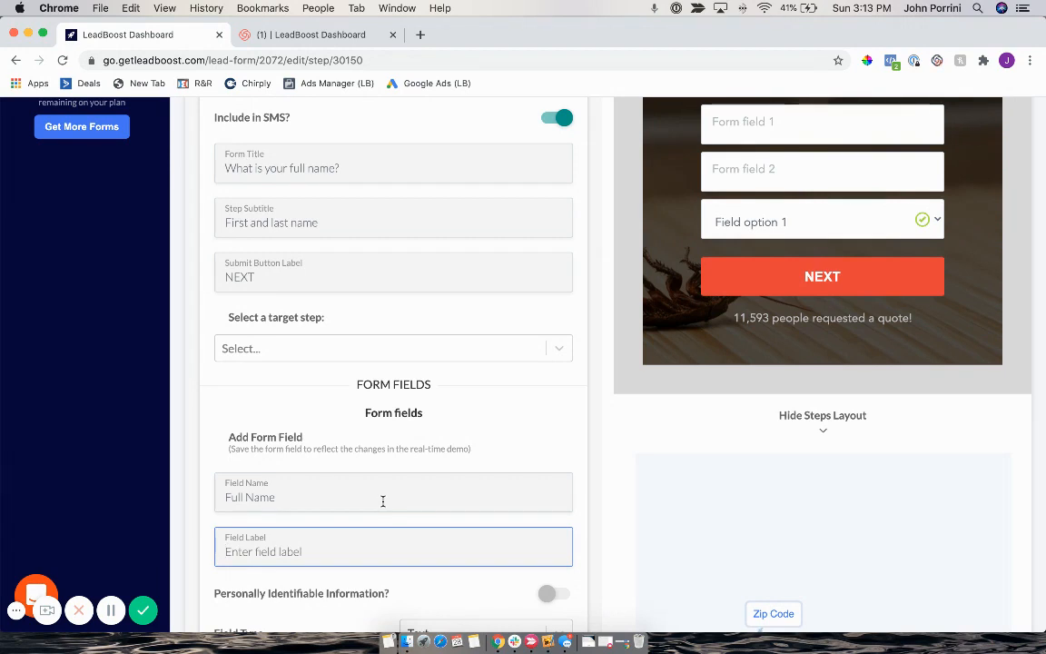
text(Full Name)
click(609, 487)
Set the new field's value type validation to Full name, and save the form field and the Full Name step.
scroll(599, 435, down, 3)
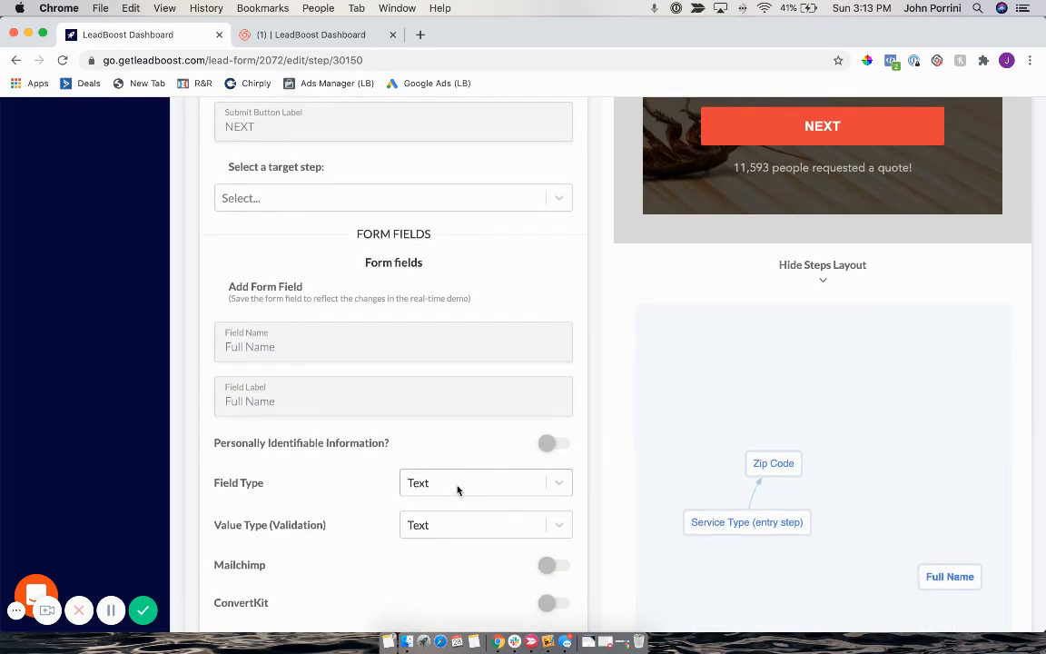
click(559, 533)
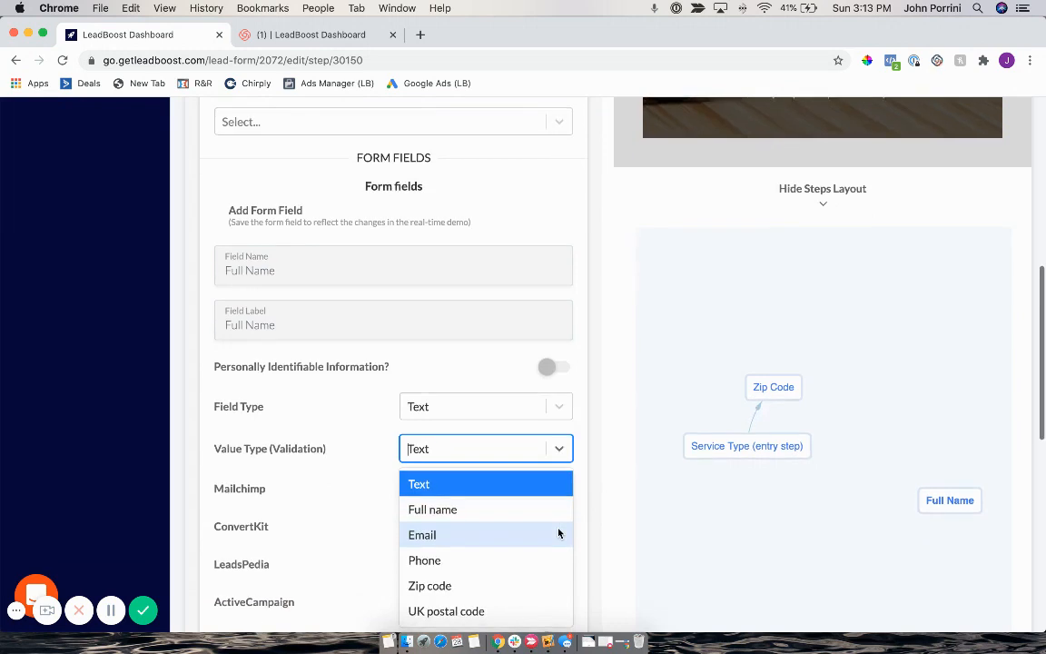
click(459, 514)
click(584, 448)
scroll(583, 450, down, 1)
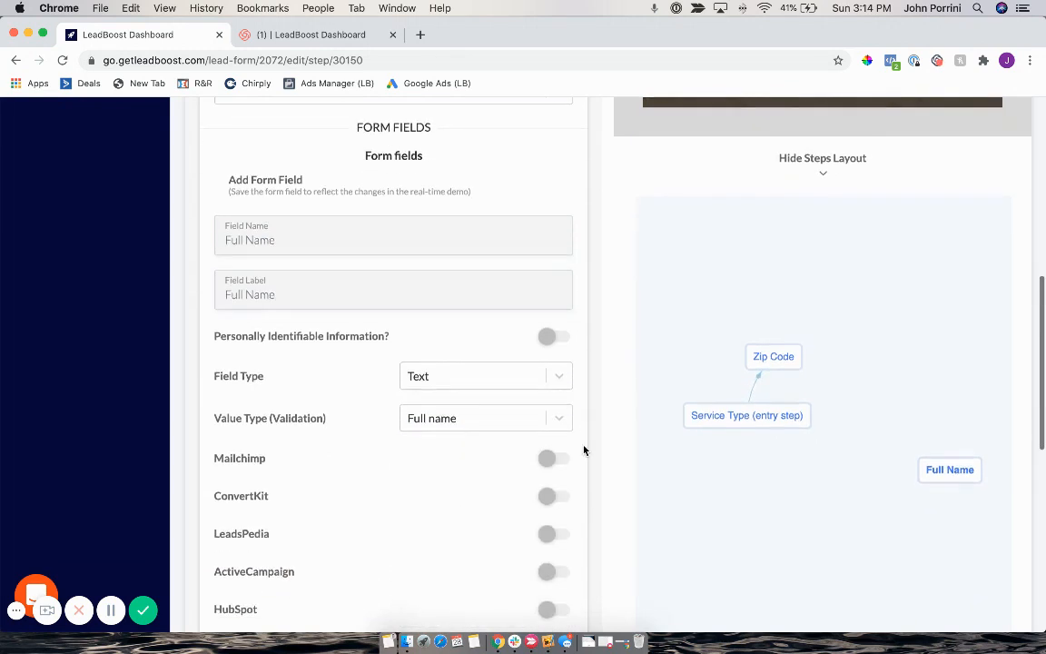
scroll(584, 449, down, 3)
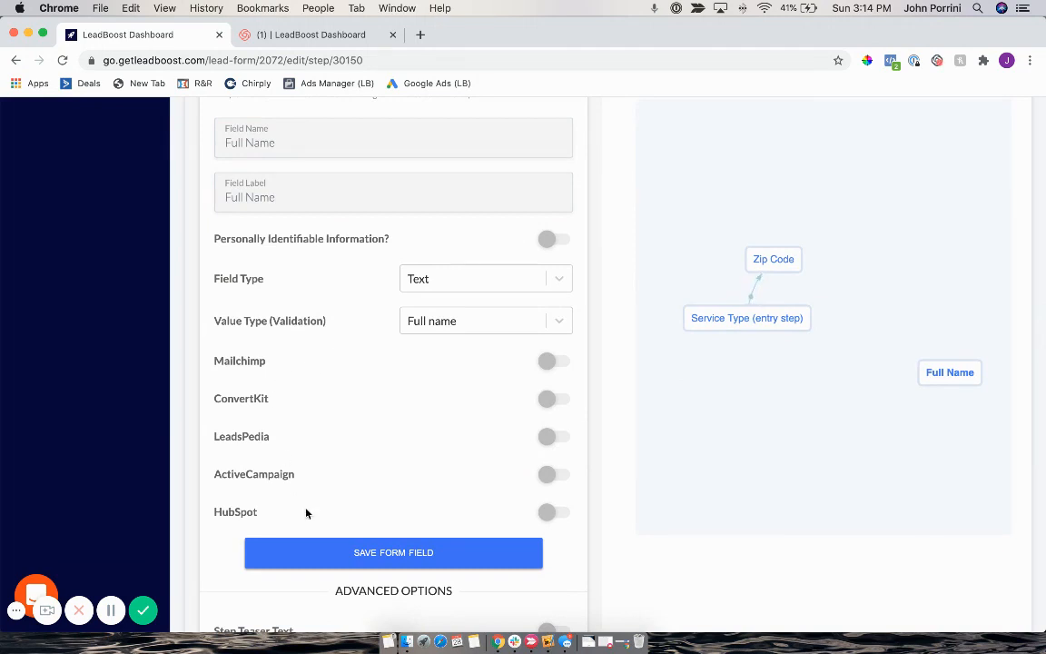
click(429, 562)
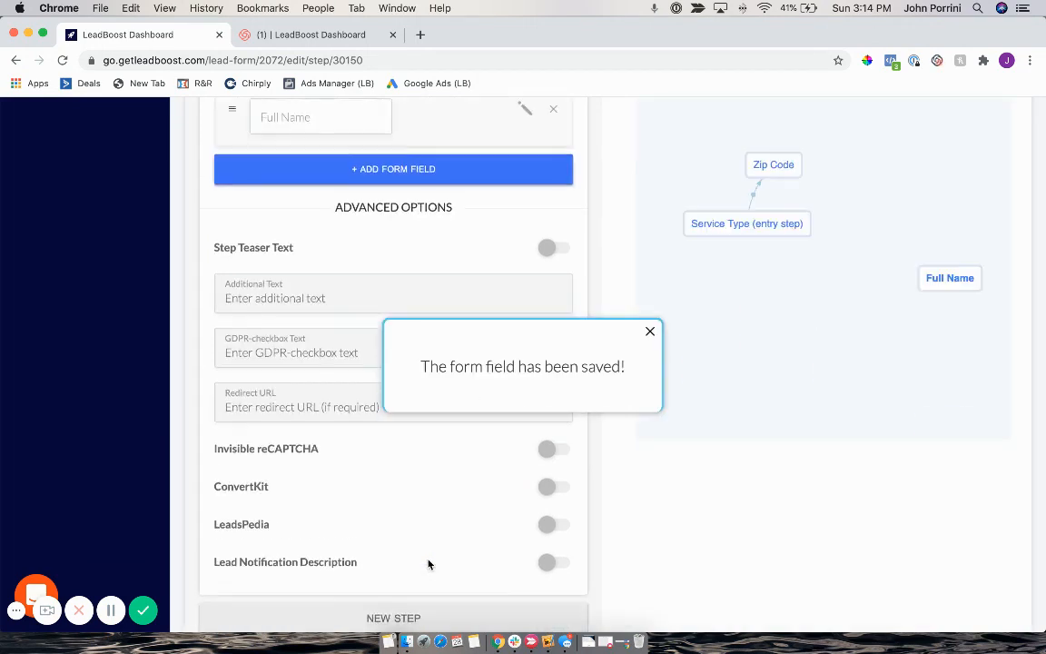
scroll(565, 247, up, 10)
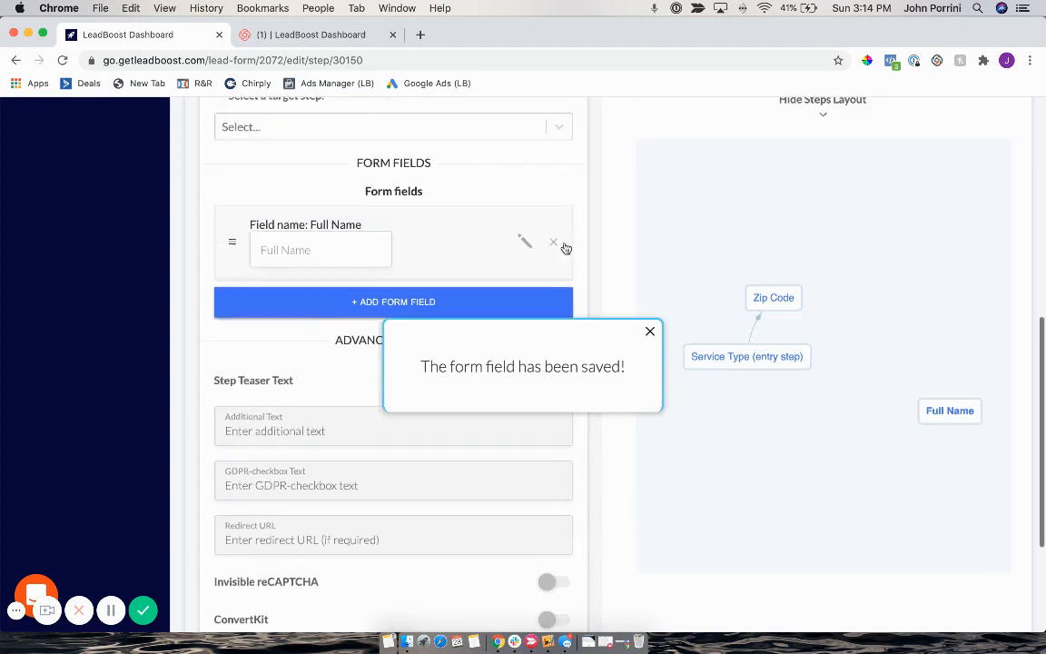
click(495, 260)
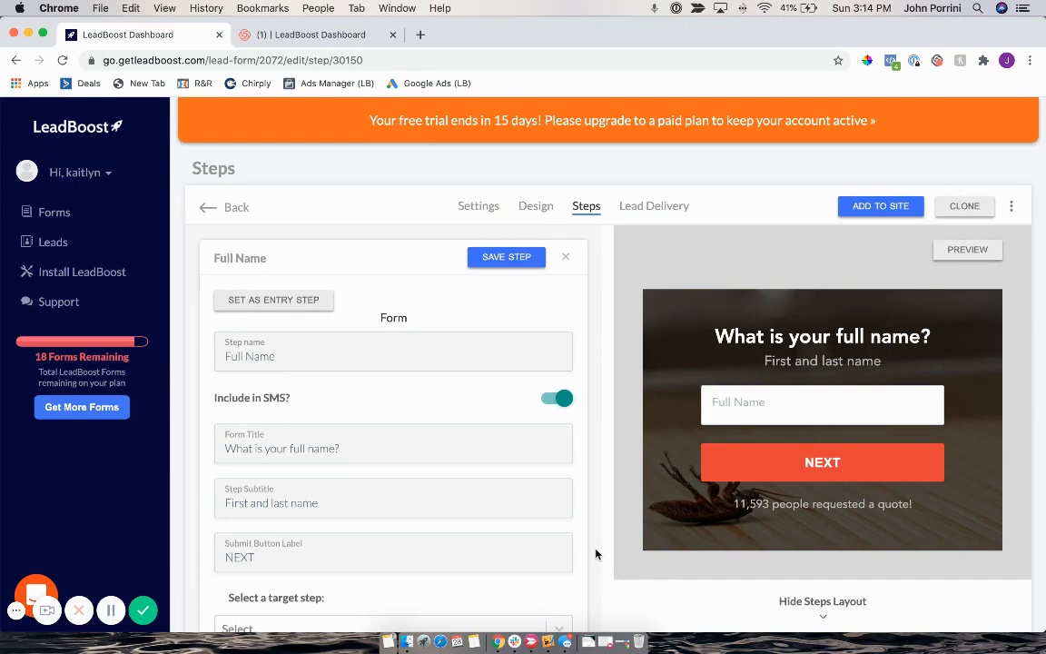
Move the Zip Code node below Service Type in the steps layout and open the Zip Code step for editing.
scroll(596, 554, down, 5)
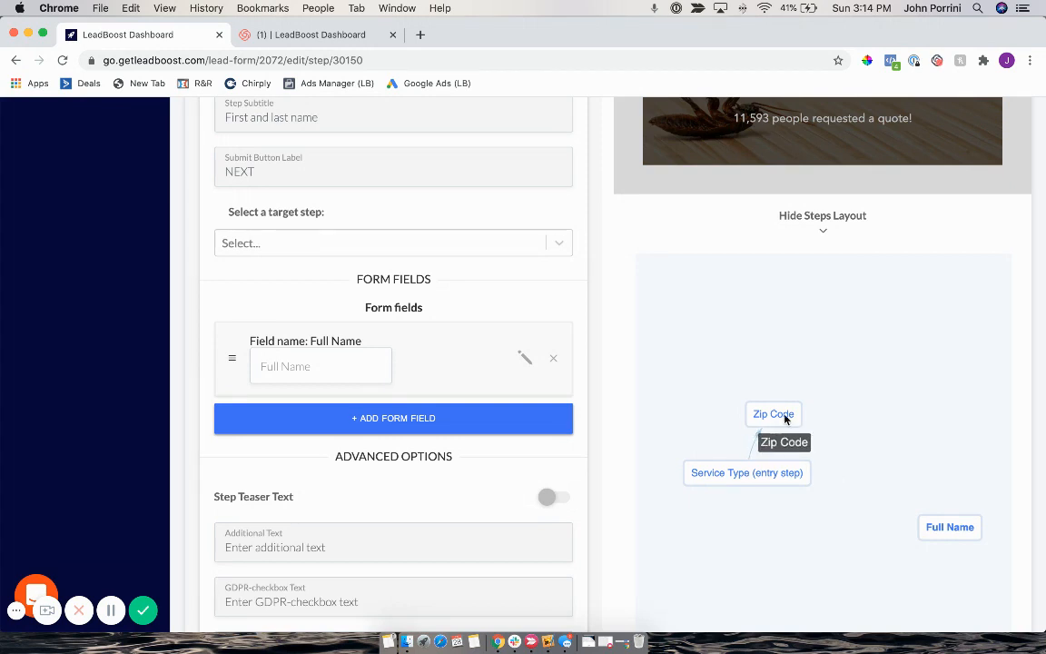
drag(785, 418, 790, 488)
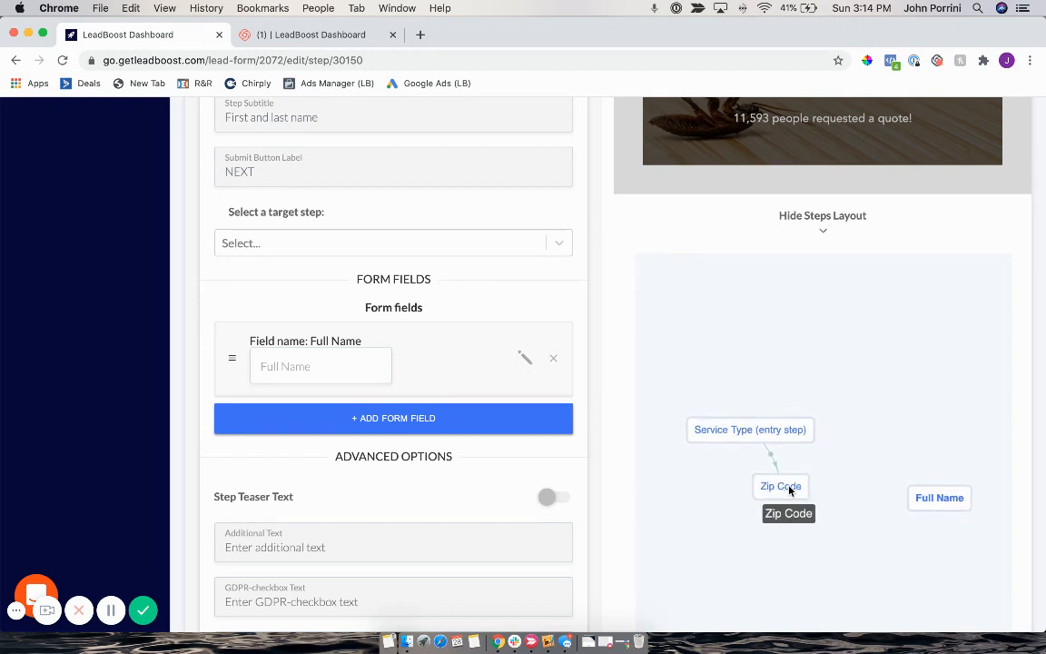
click(788, 487)
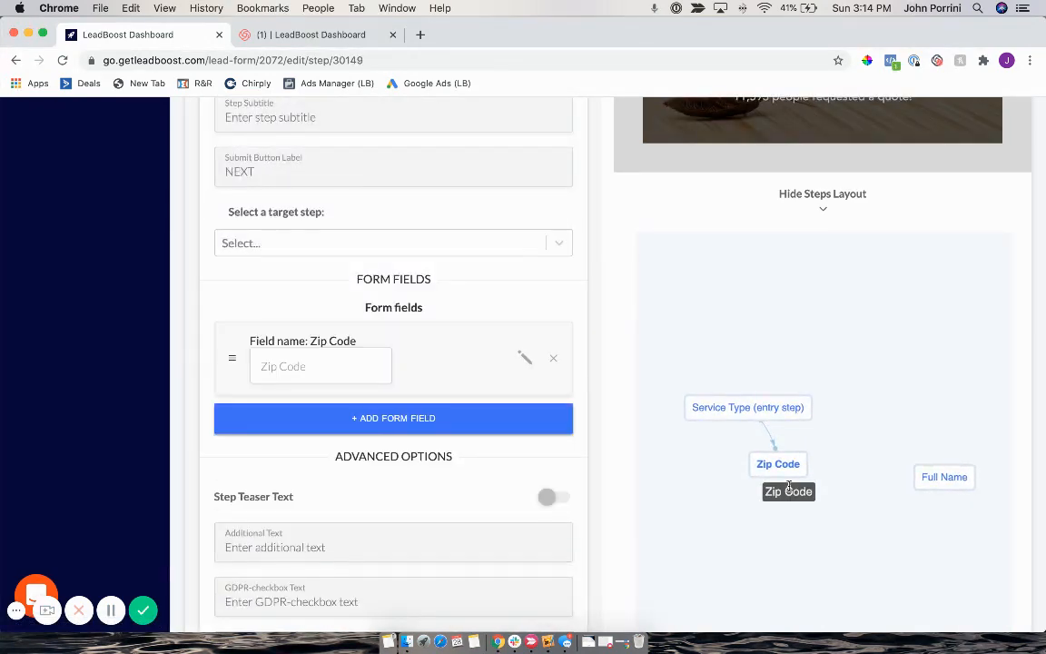
Set the Zip Code step's target step to Full Name and save the step.
click(523, 358)
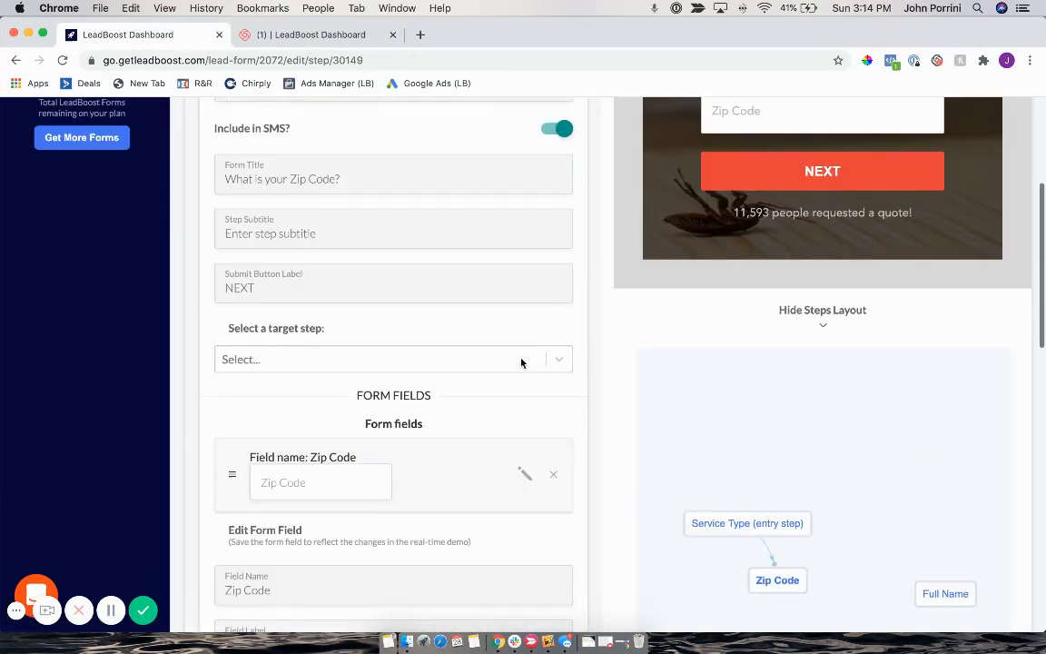
click(560, 360)
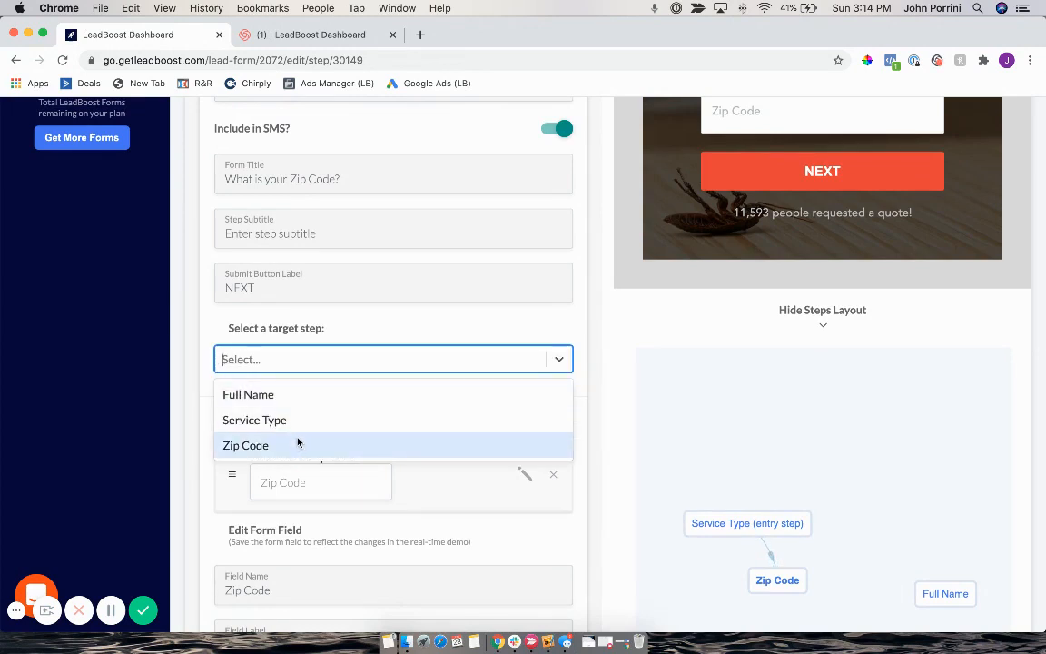
click(303, 396)
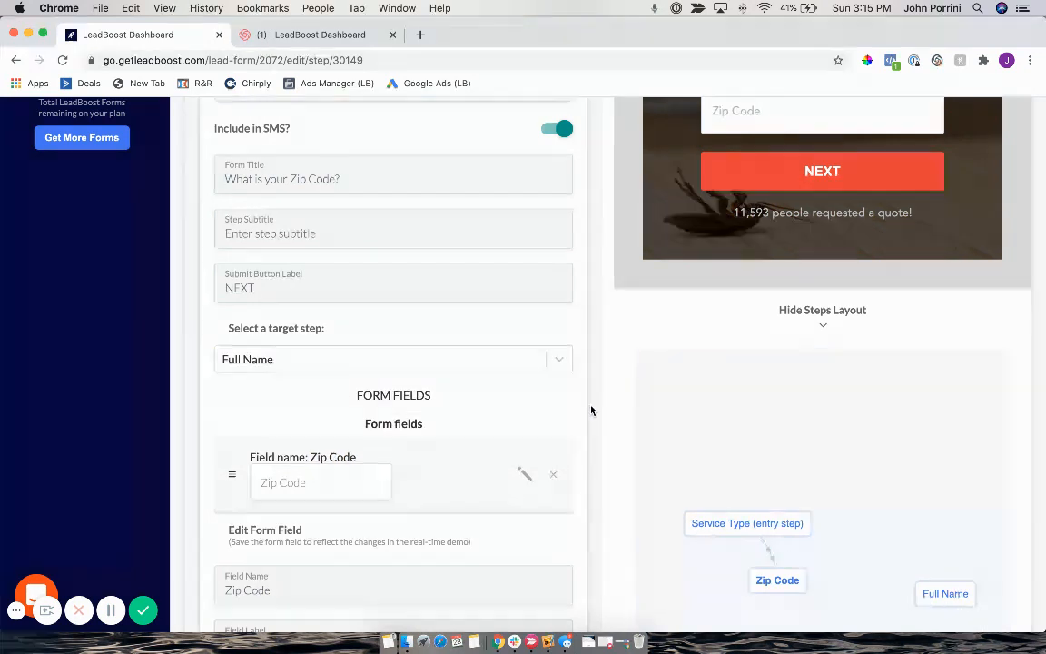
scroll(591, 410, up, 5)
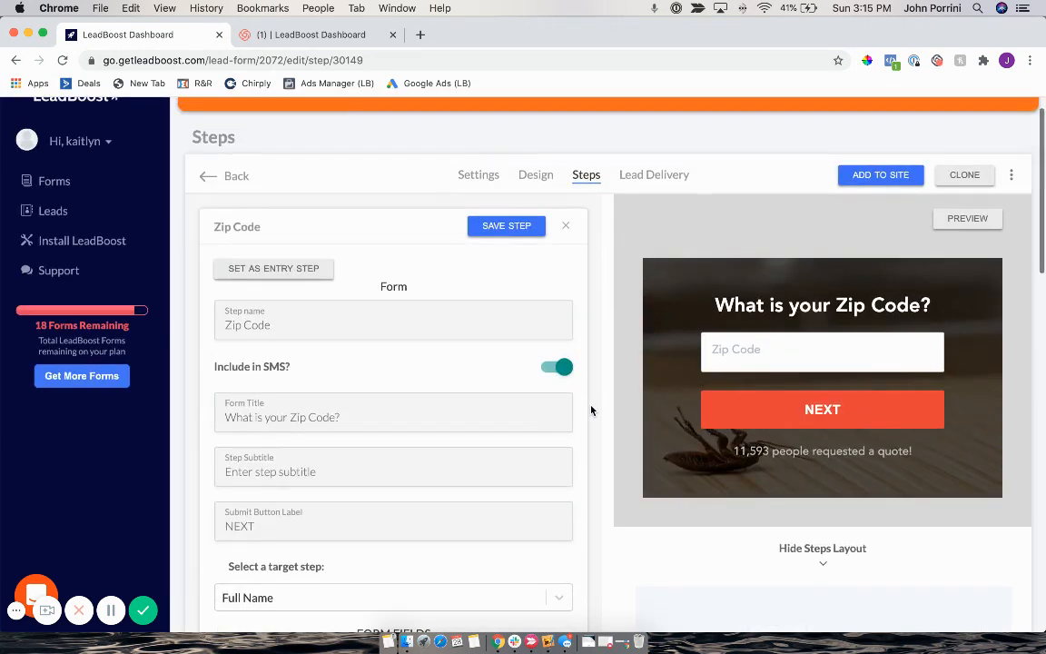
click(495, 236)
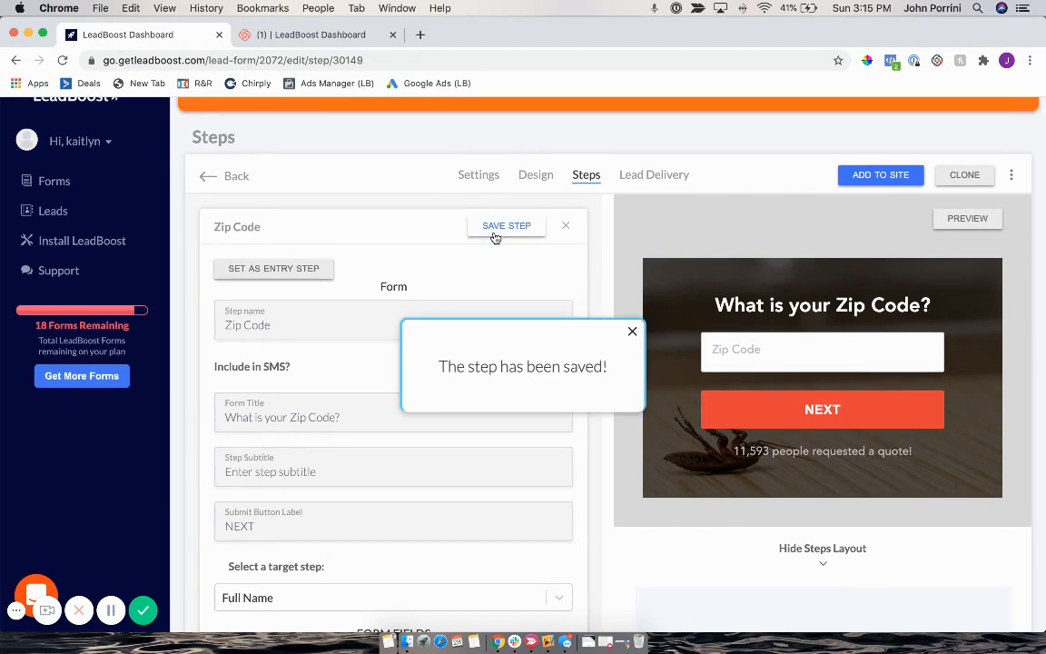
Check the link from Zip Code to Full Name in the steps layout.
scroll(591, 285, down, 8)
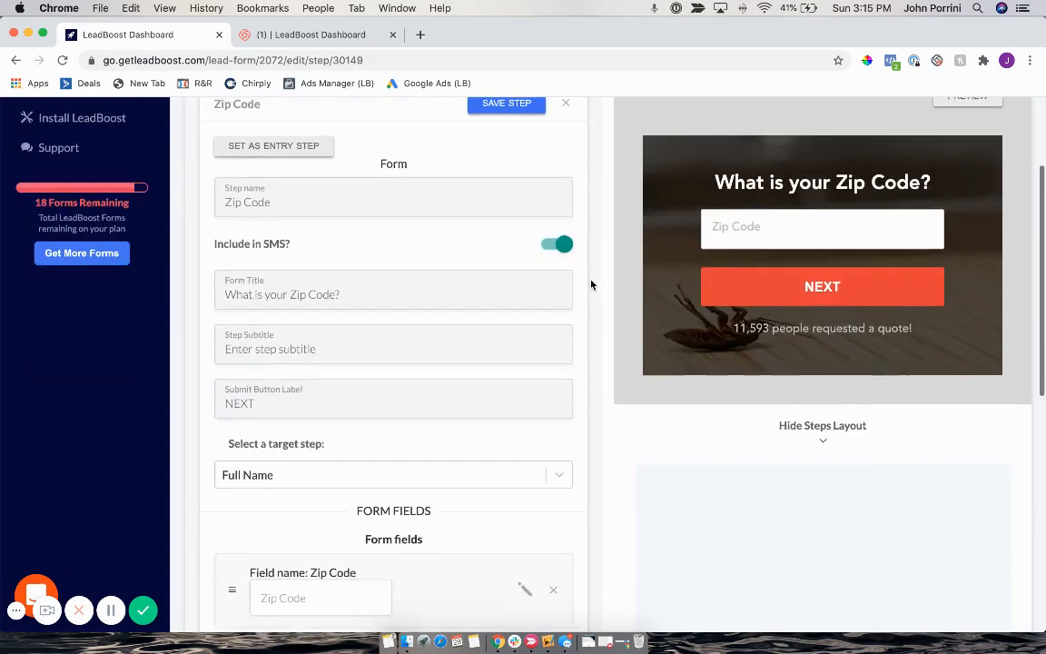
drag(713, 439, 713, 399)
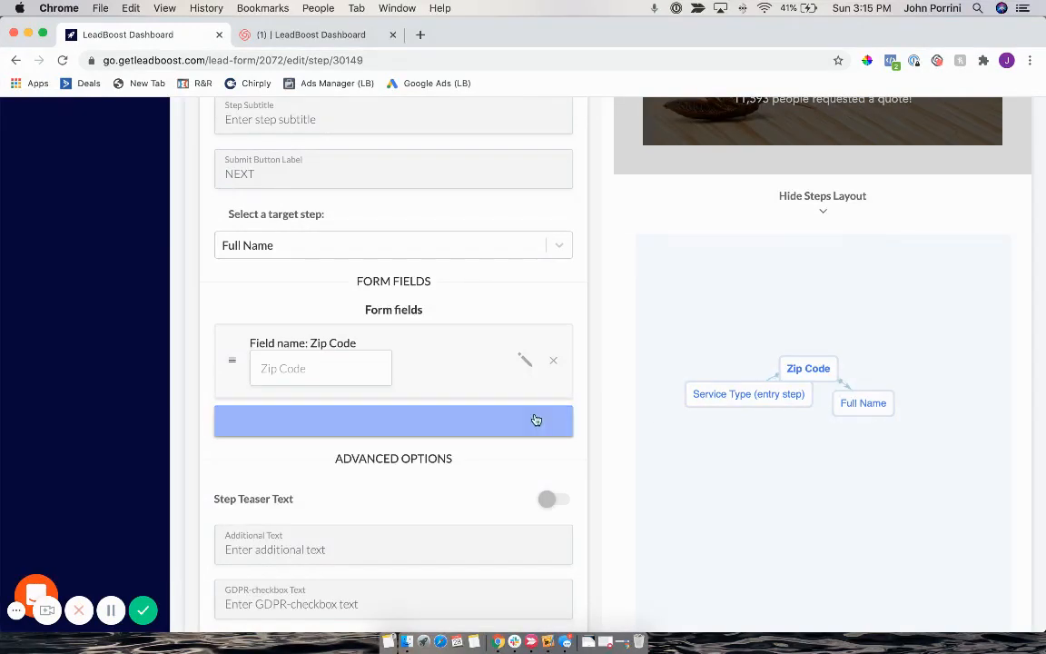
scroll(592, 437, down, 6)
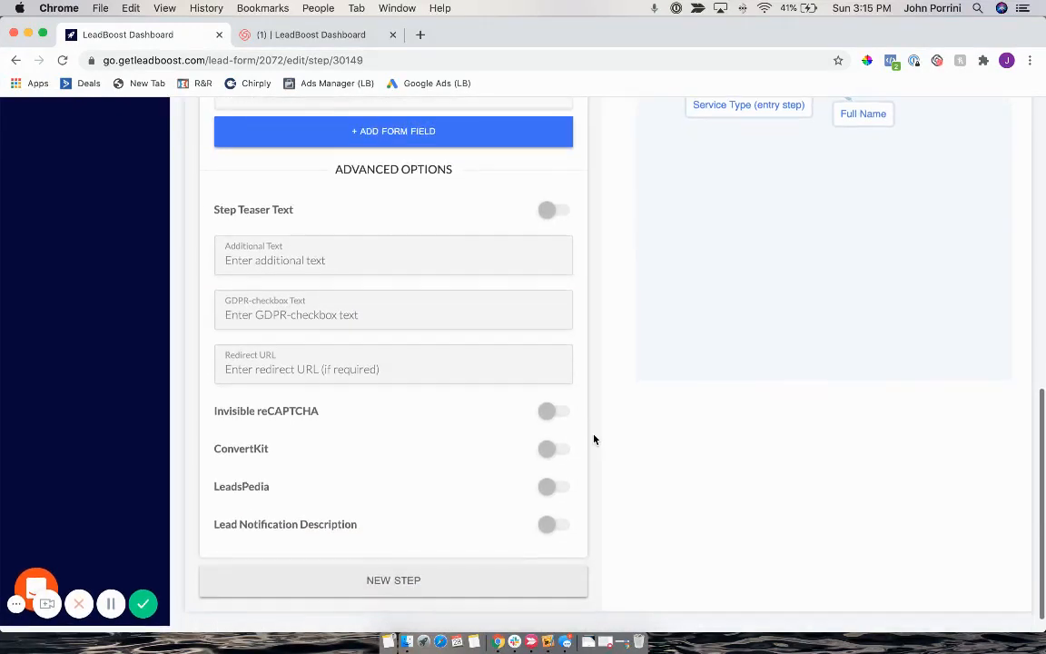
Create a new lead form step of type Form and name it Contact Form.
click(399, 593)
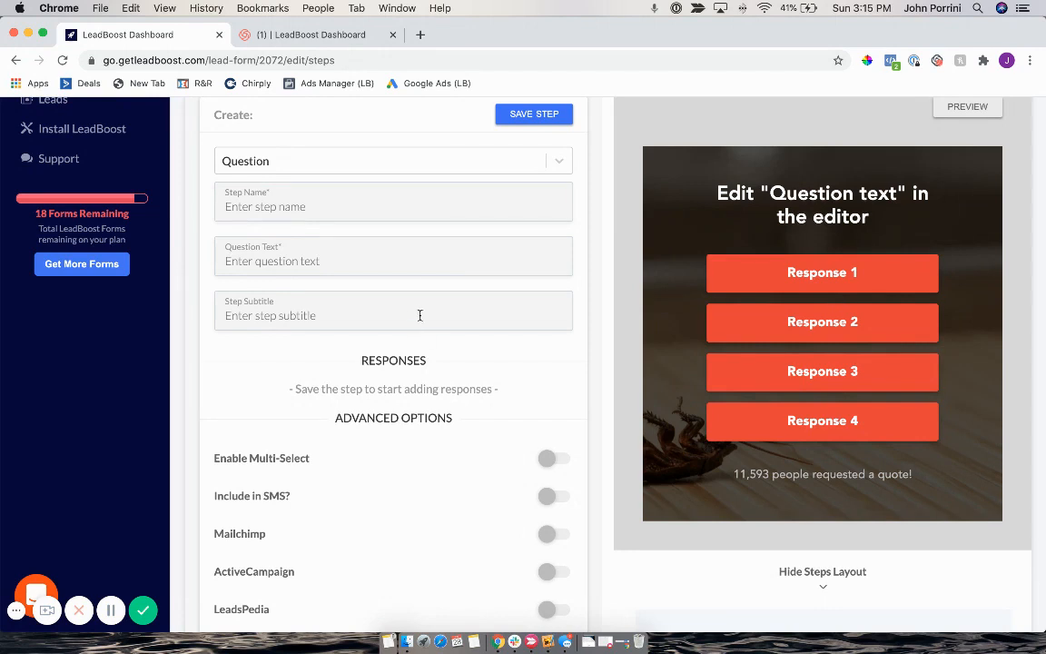
click(553, 161)
click(539, 223)
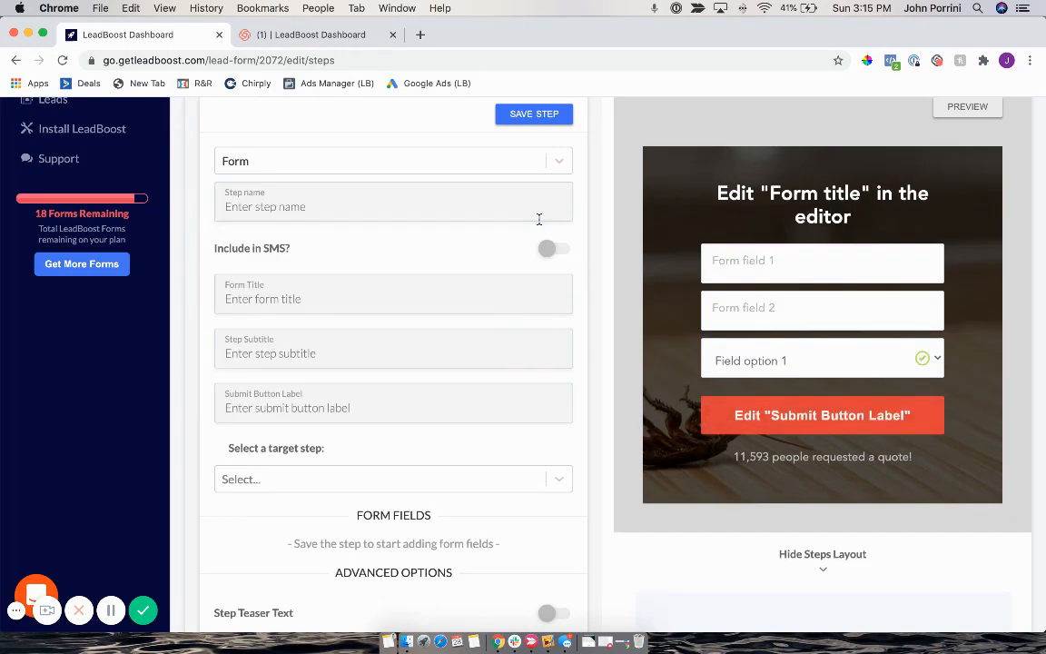
click(458, 198)
text(Contact Form)
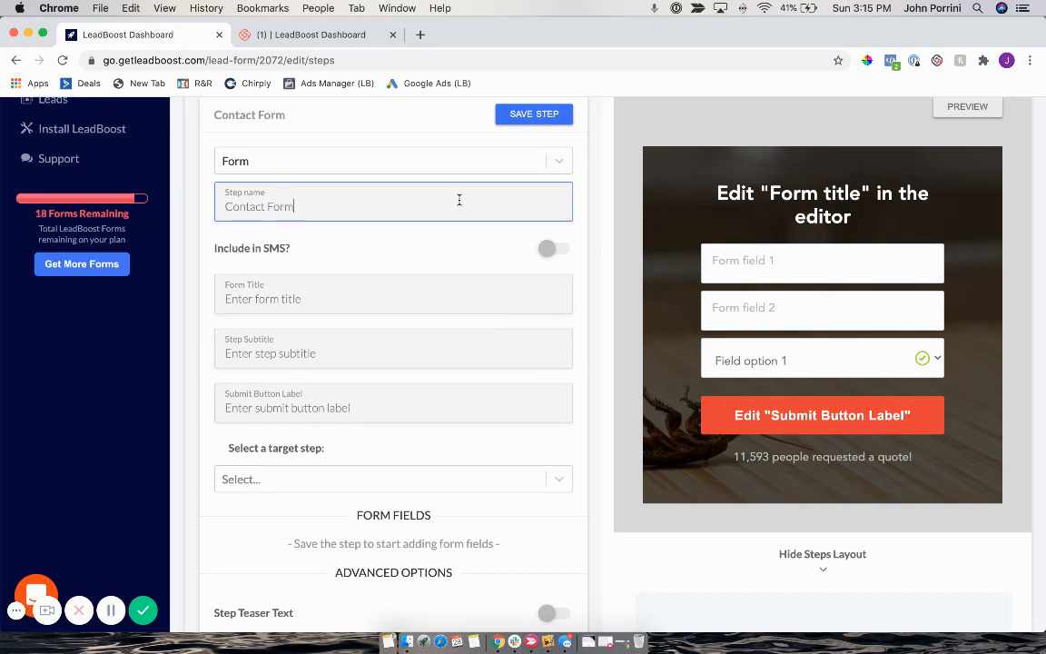
Set the Contact Form step's form title to "What are your contact details?".
click(444, 297)
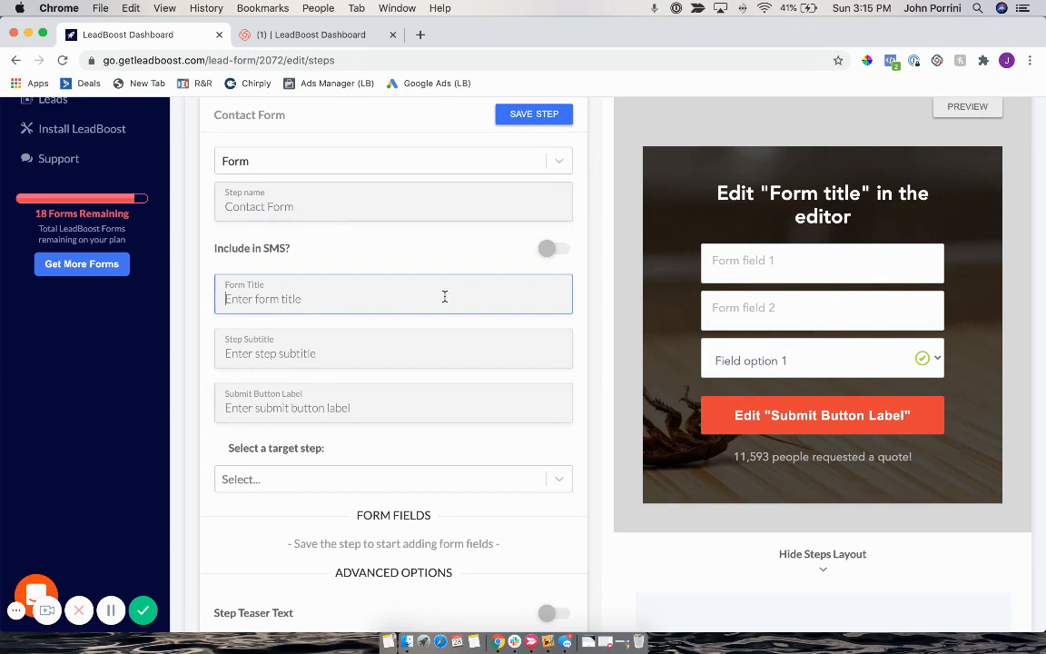
text(What)
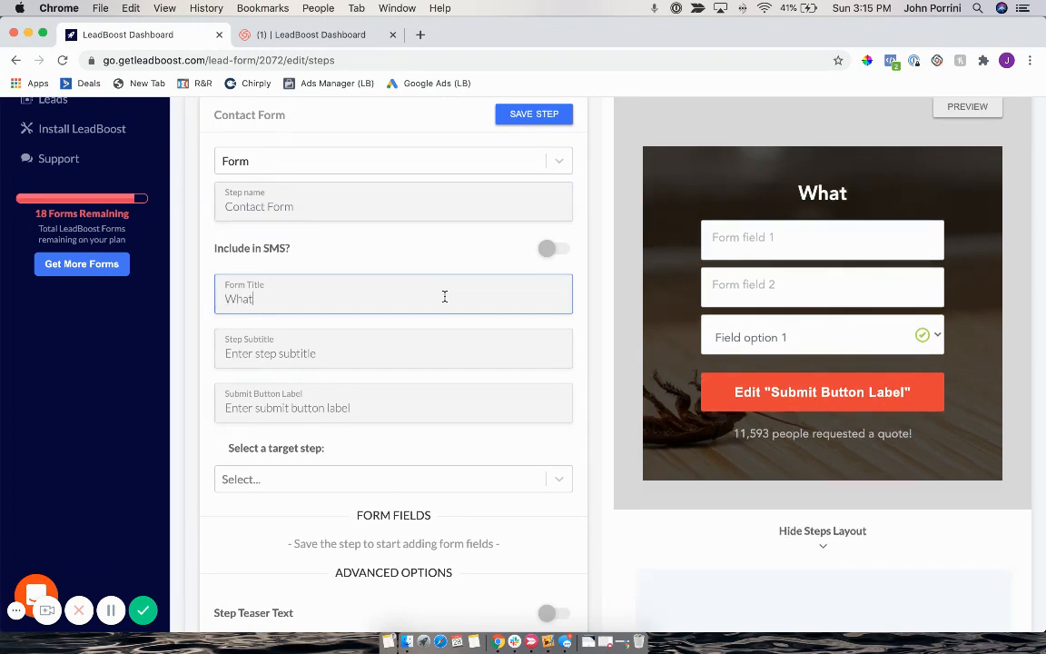
text( are your co)
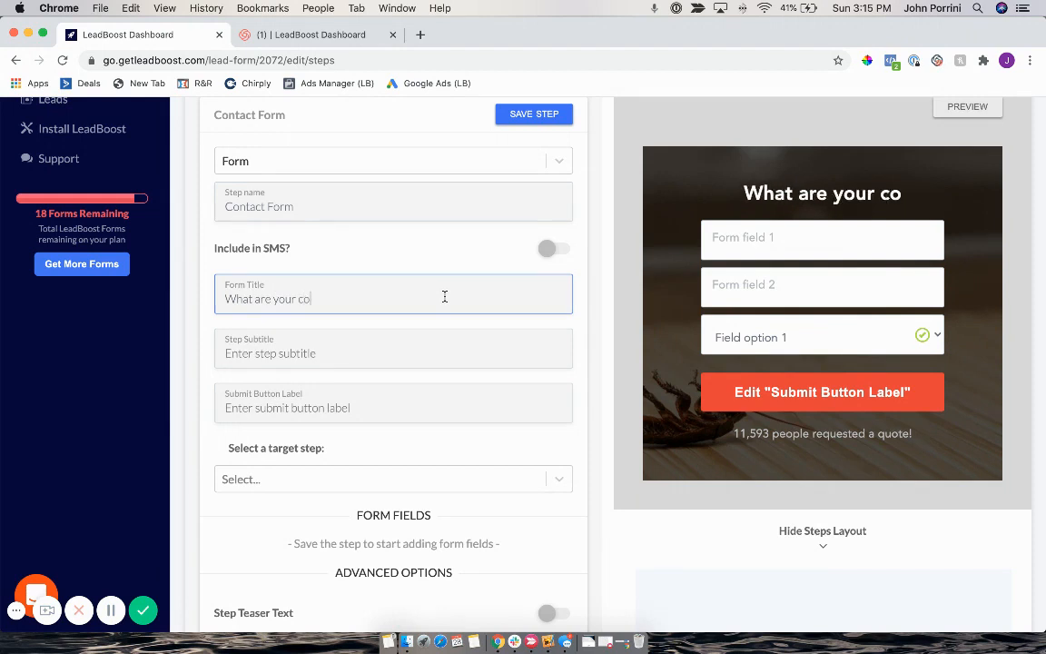
text(ntact details?)
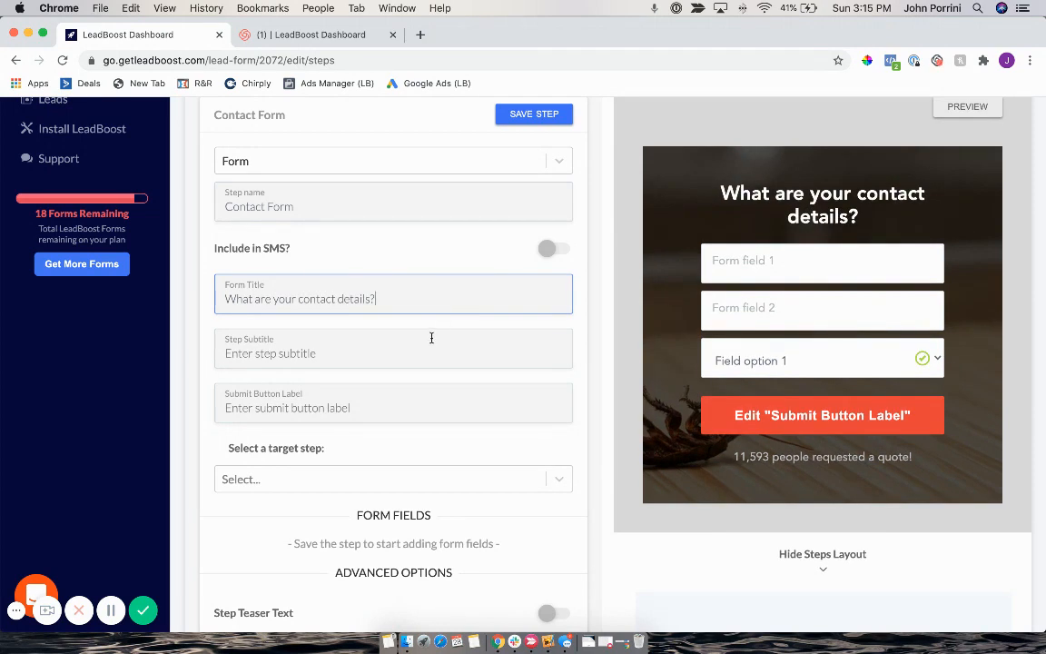
Set the Contact Form step's subtitle to "We'll contact you with a quote!".
click(431, 337)
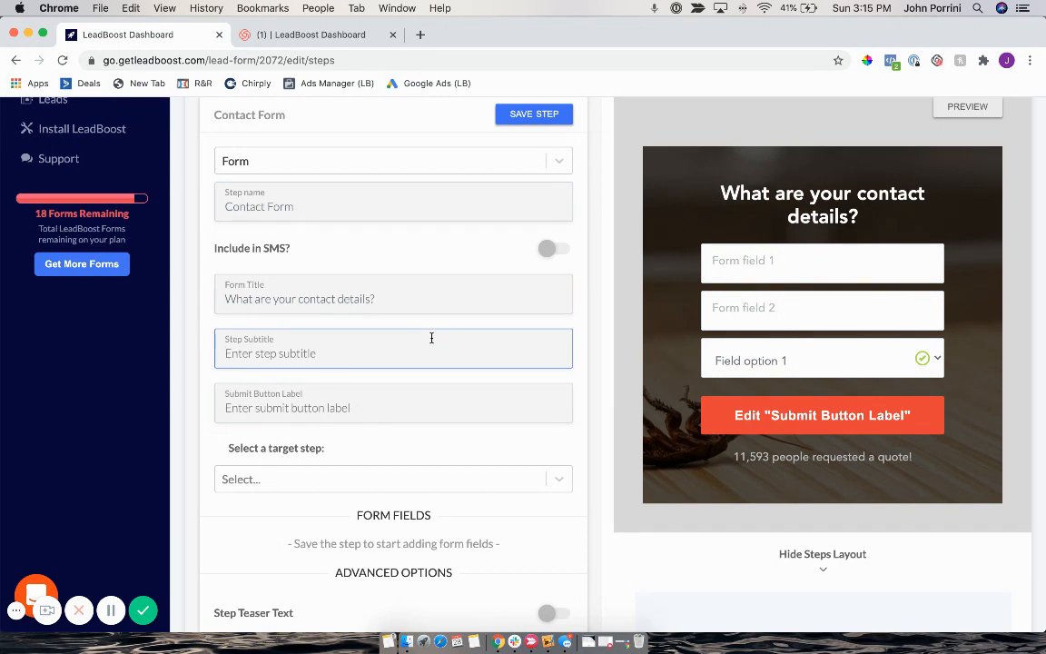
text(We'l)
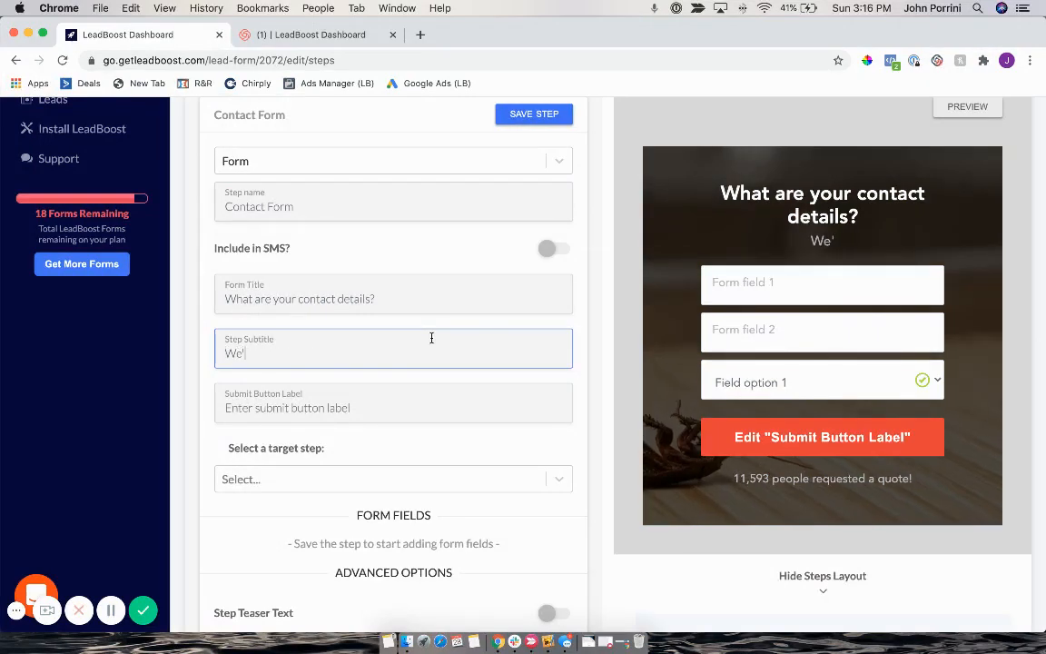
text(l cont)
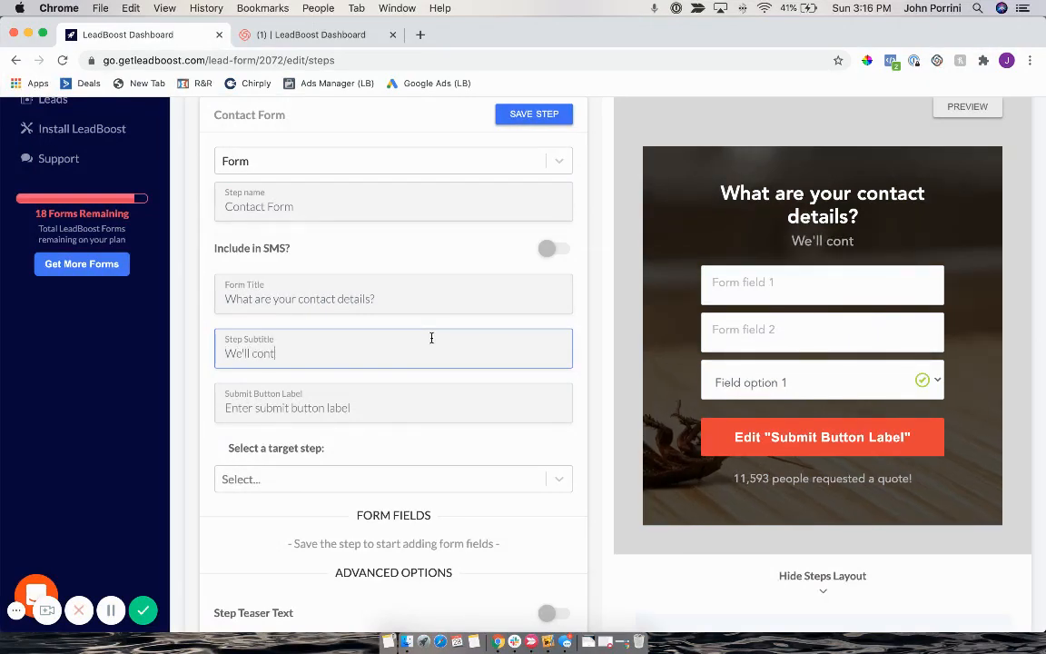
text(act you)
key(BackSpace)
key(BackSpace)
text(yo)
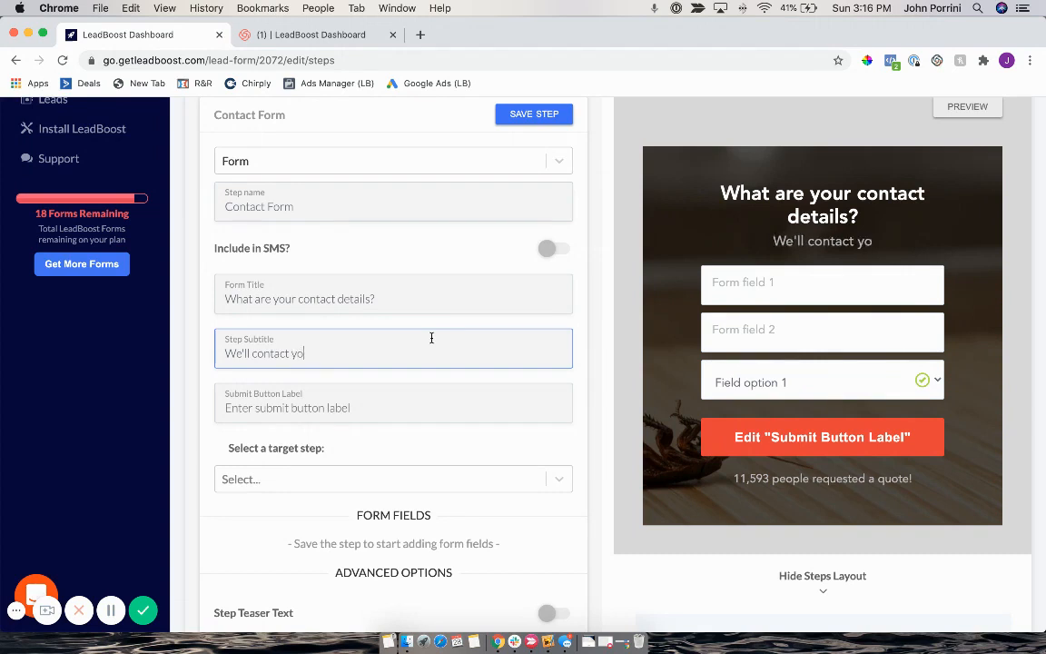
text(u with a quote)
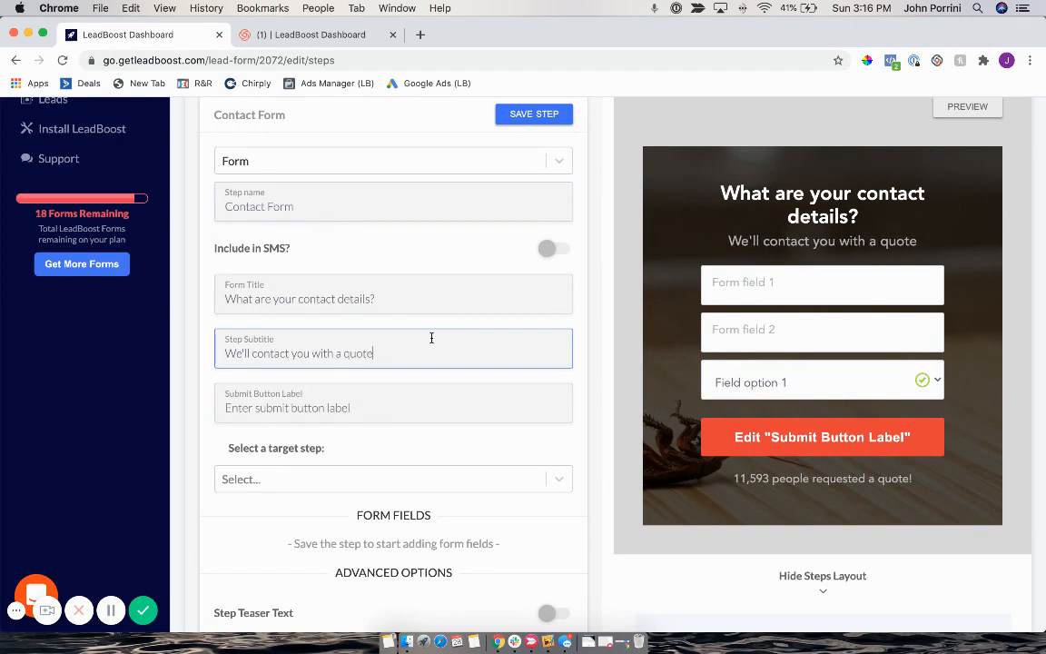
text(!)
Set the submit button label to "Get My Quote!" and save the Contact Form step.
click(346, 395)
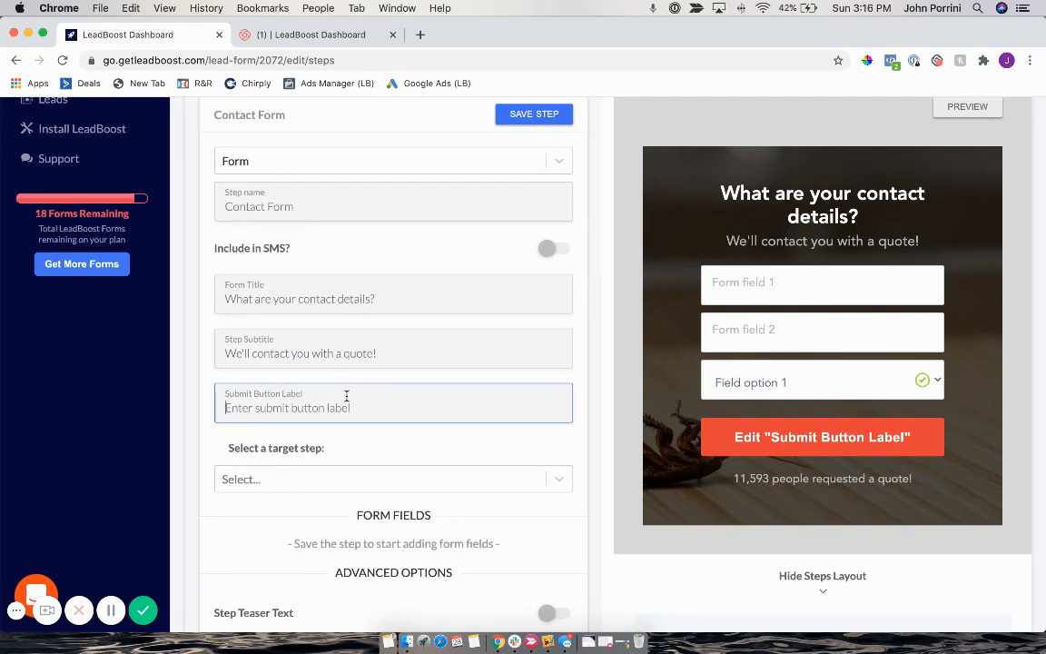
text(Get )
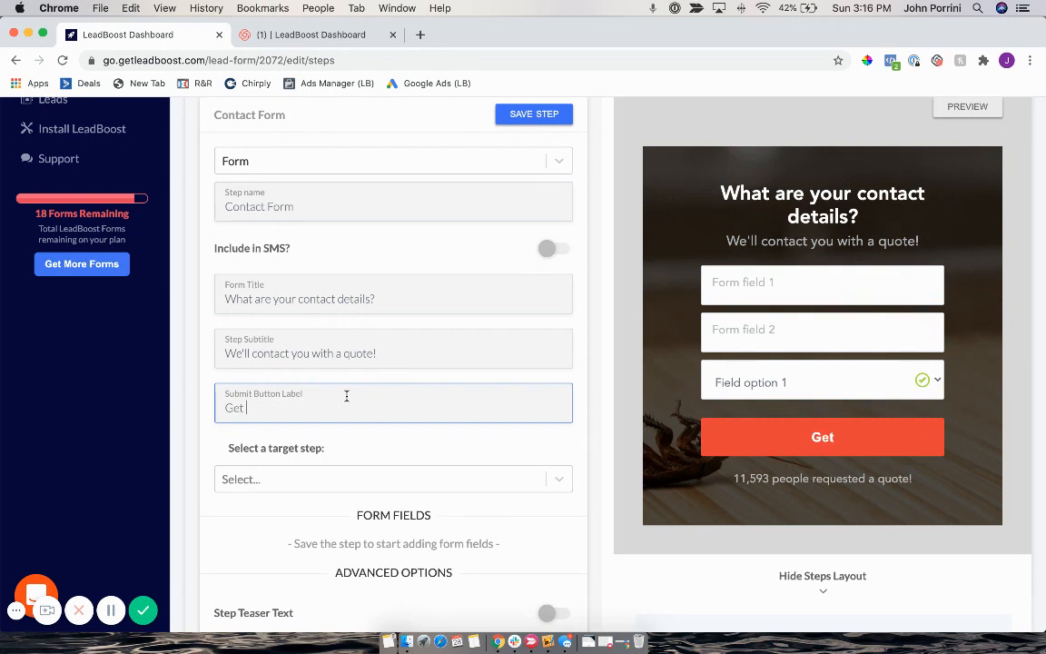
text(My Qu)
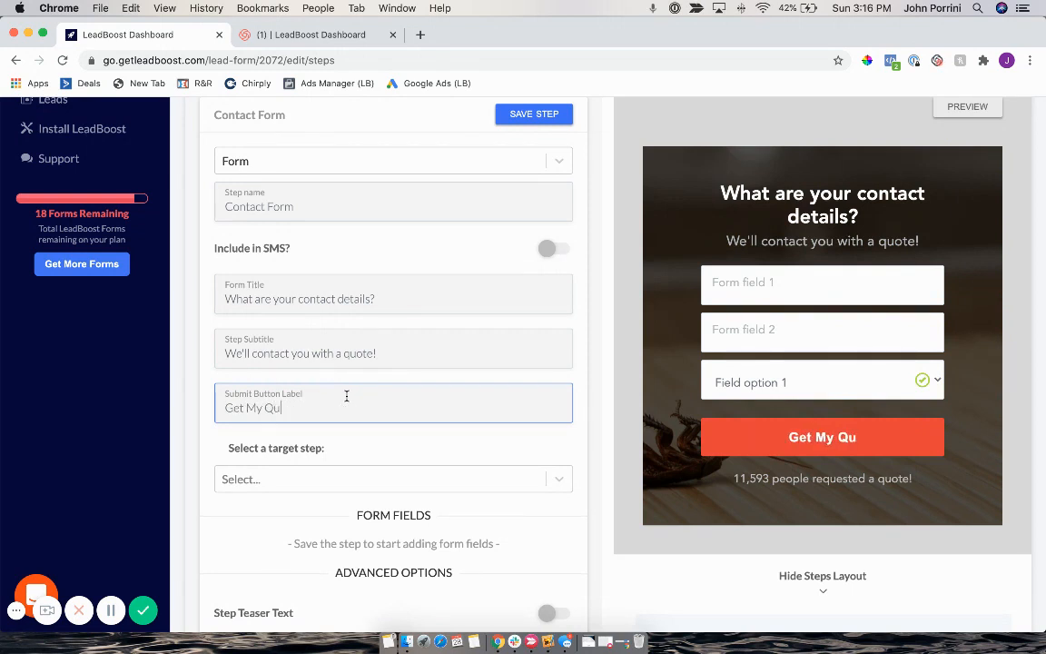
text(ote!)
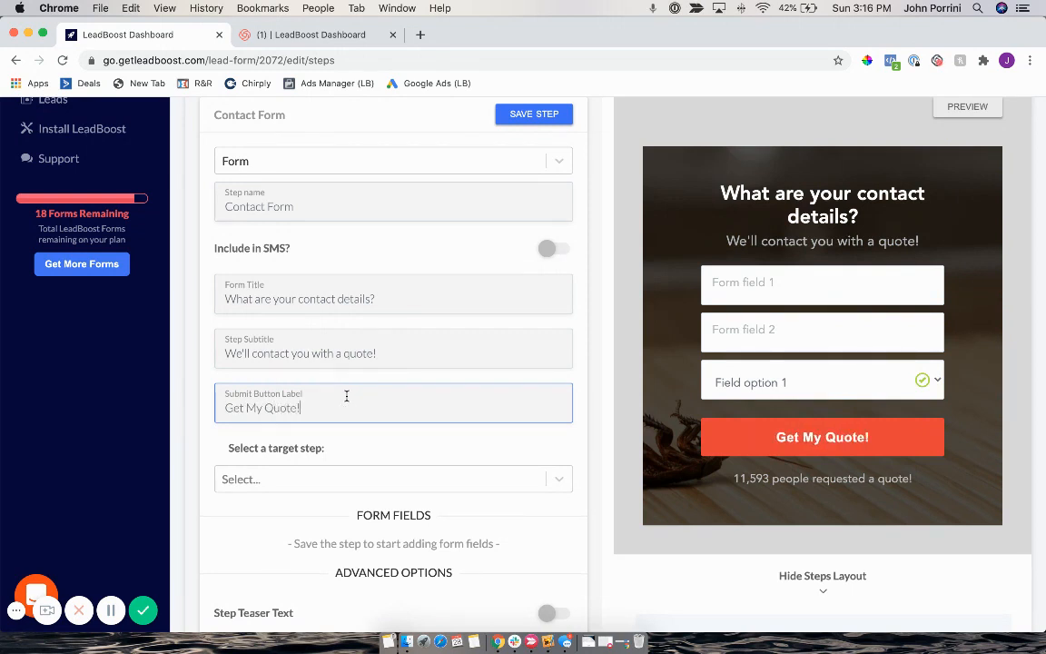
click(352, 466)
scroll(402, 468, down, 2)
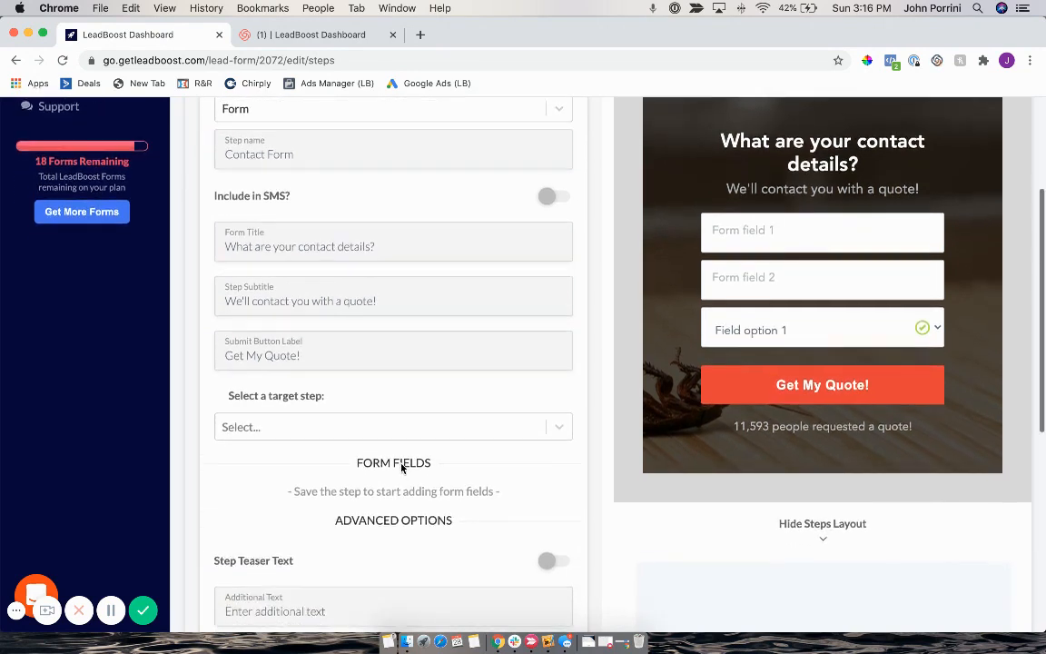
scroll(401, 469, down, 3)
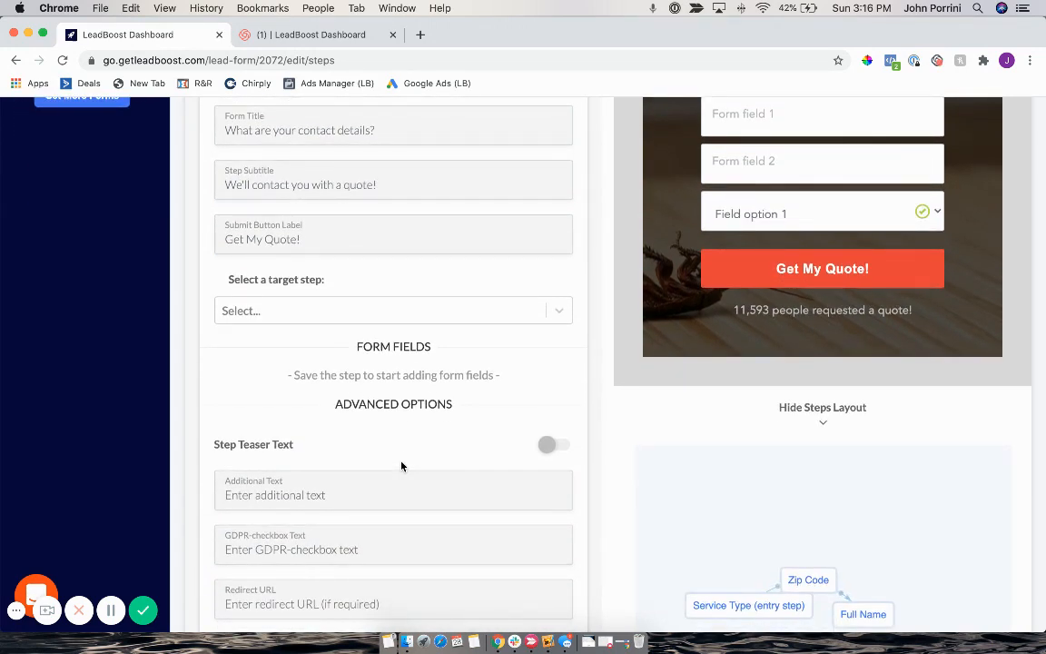
scroll(402, 466, up, 9)
click(528, 260)
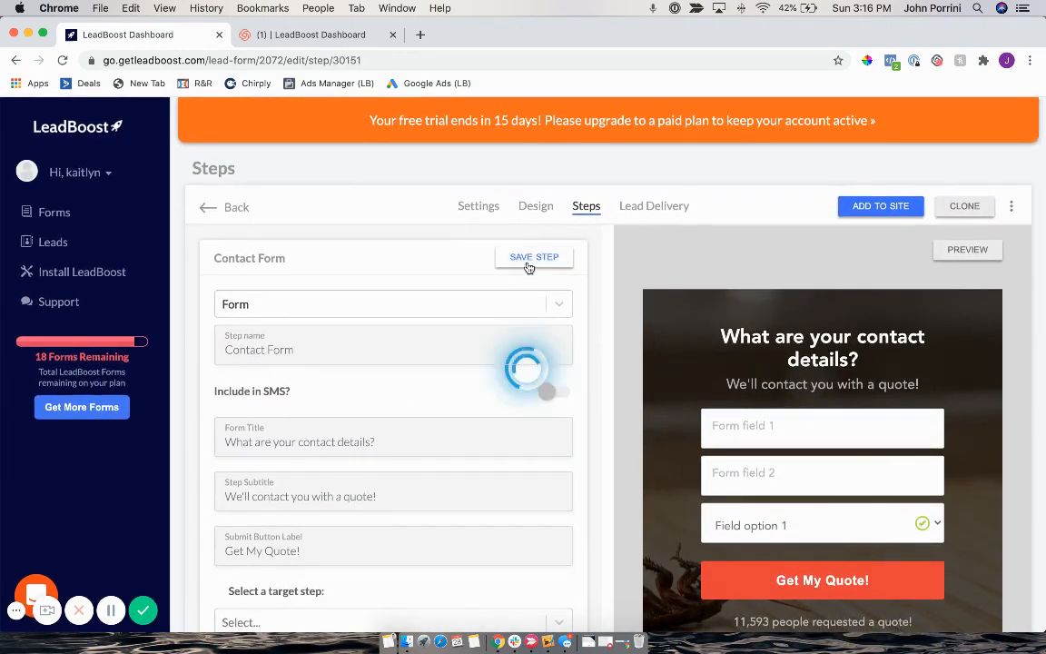
Add a form field to the Contact Form step with the field name Email and the label Email Address.
scroll(447, 392, down, 6)
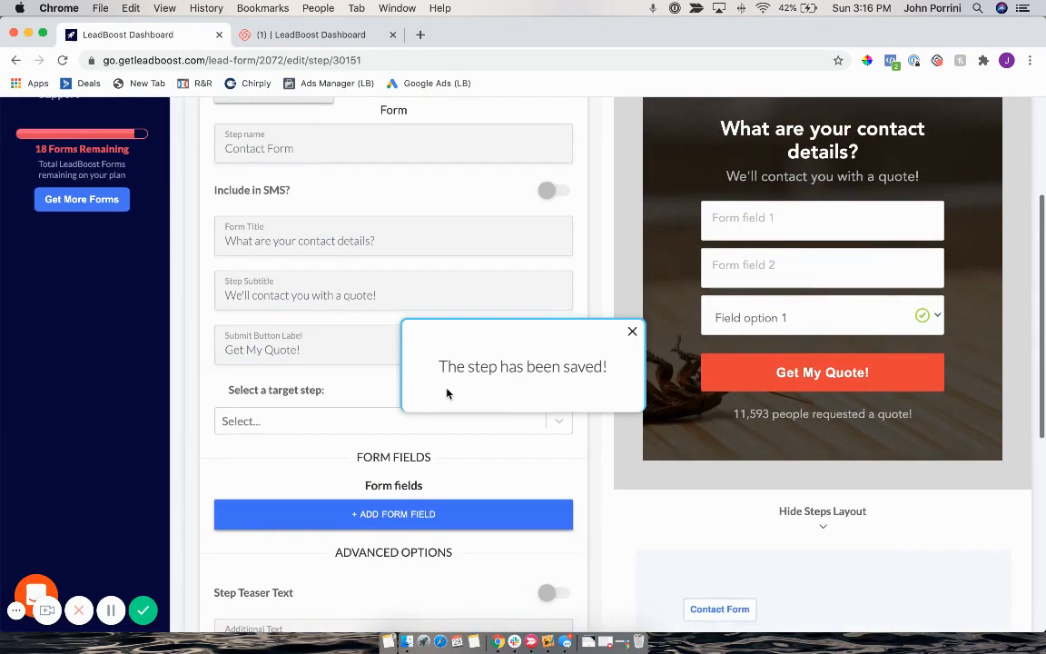
scroll(447, 393, down, 1)
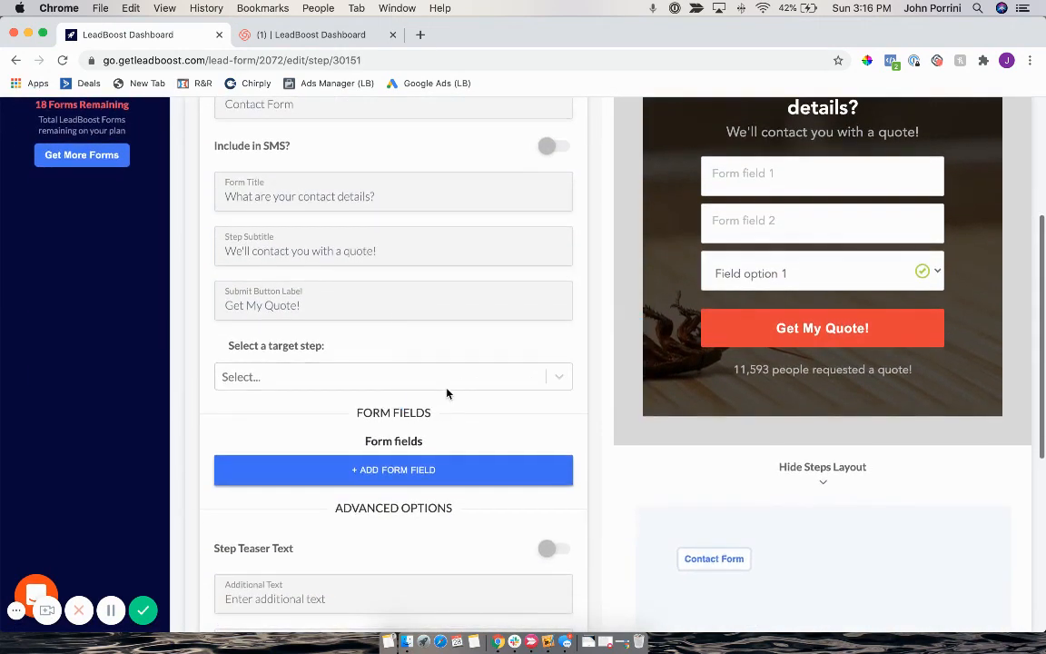
click(416, 473)
click(388, 524)
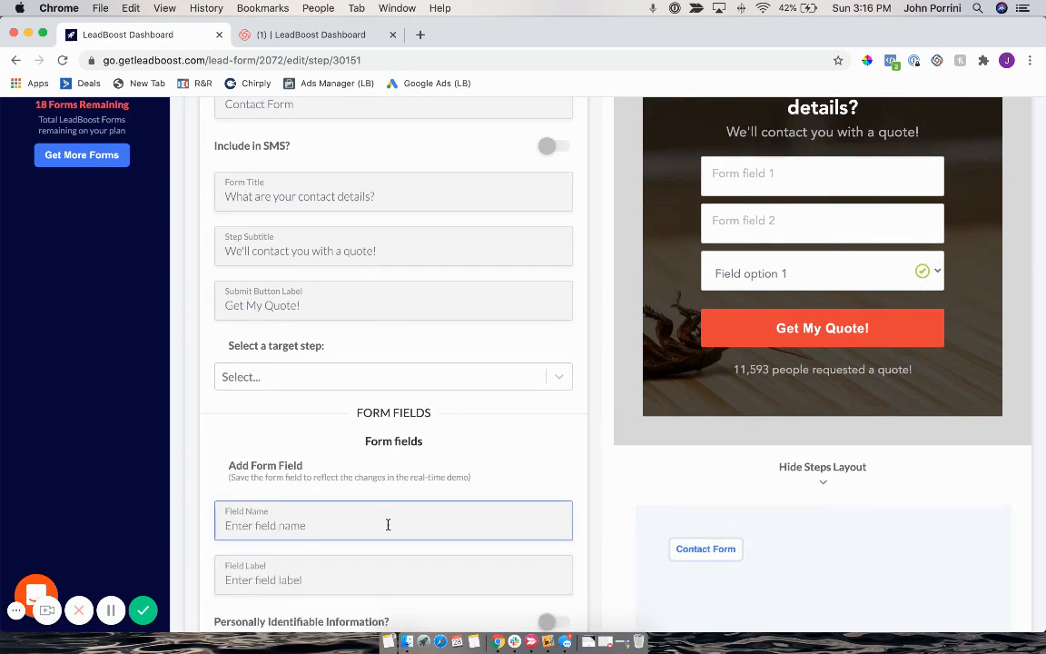
text(Email)
key(Tab)
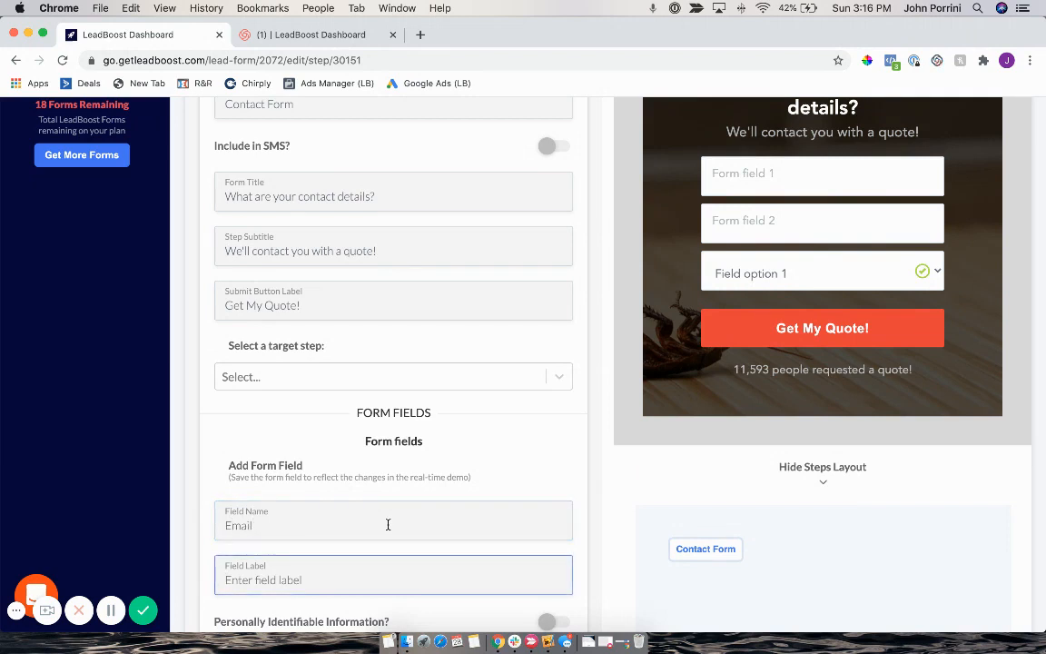
text(E)
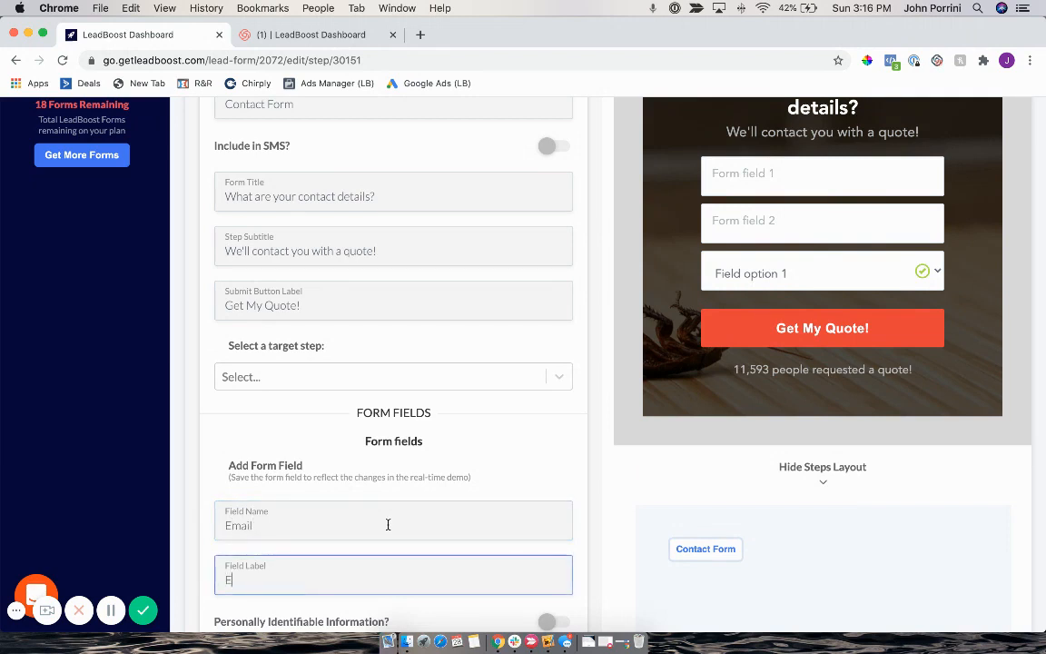
text(mail Address)
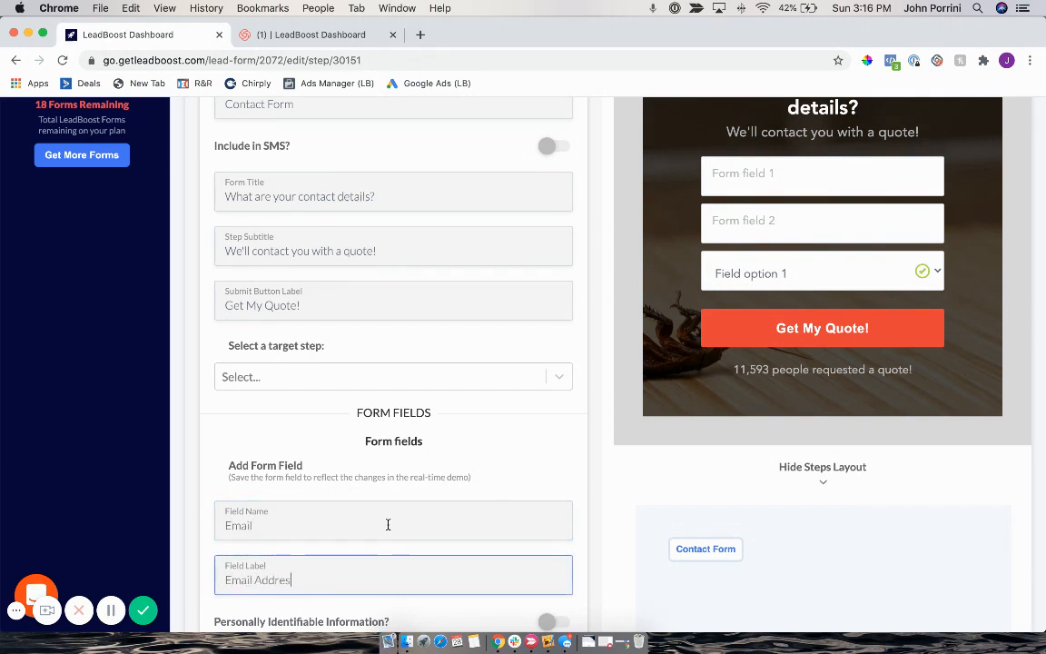
click(576, 524)
Set the Email field's value type validation to Email and save the form field.
scroll(581, 525, down, 5)
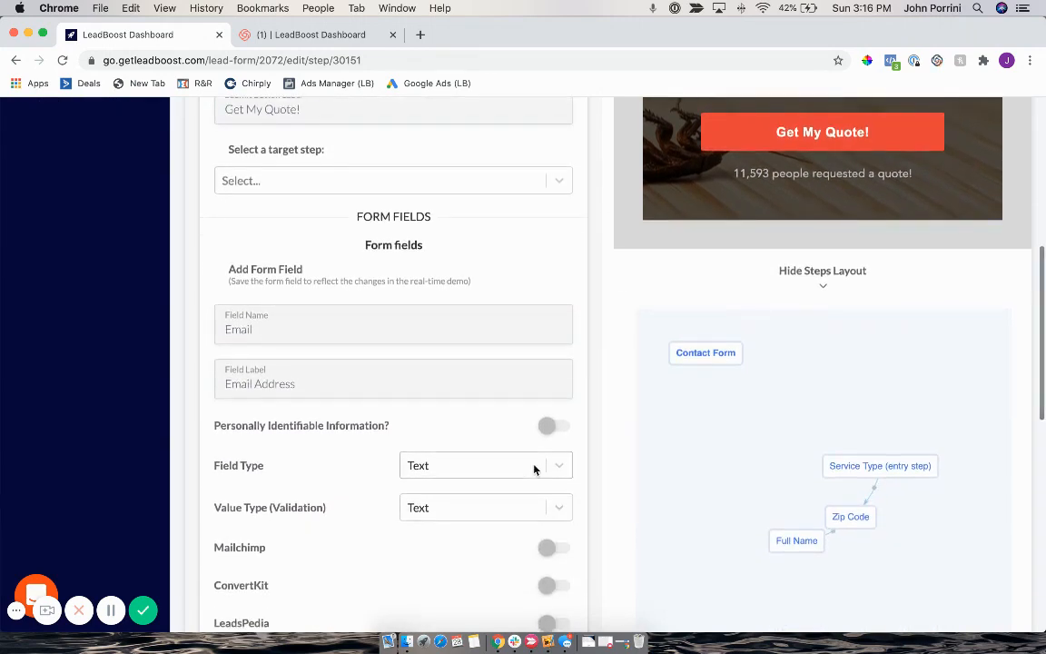
click(534, 514)
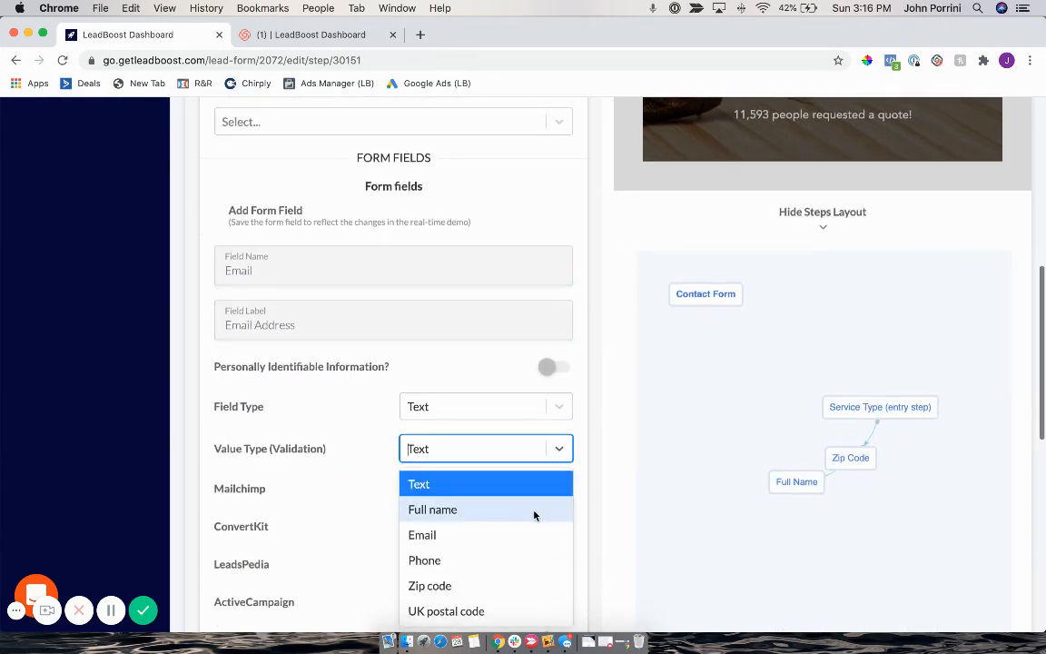
click(487, 539)
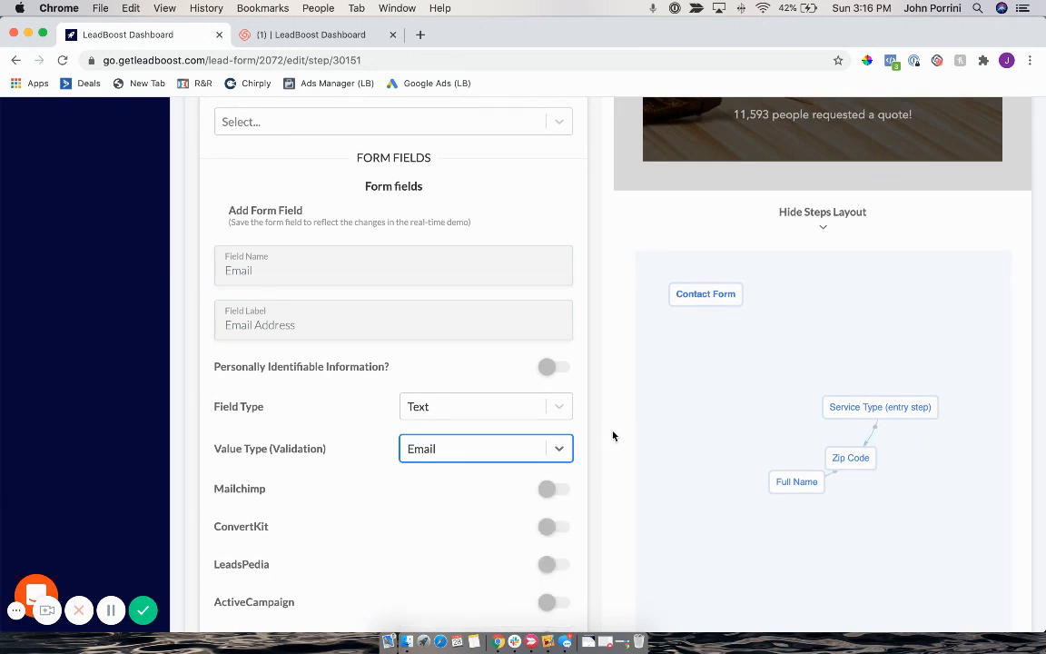
scroll(612, 434, down, 3)
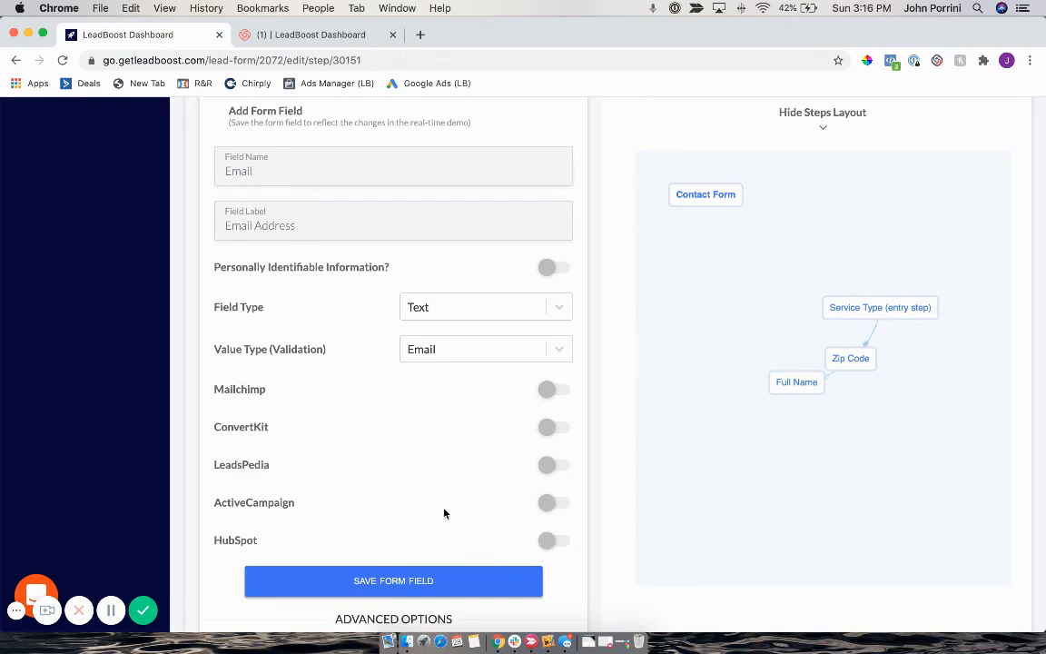
click(413, 586)
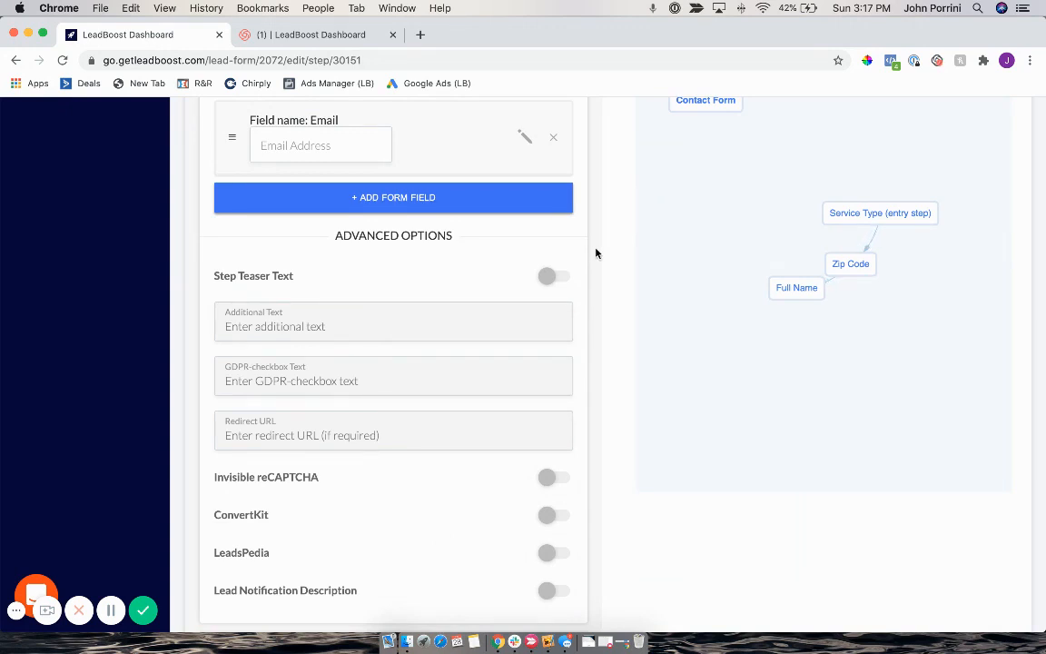
Add another form field with Phone Number as both name and label, leaving its field type as Text.
click(432, 210)
click(368, 250)
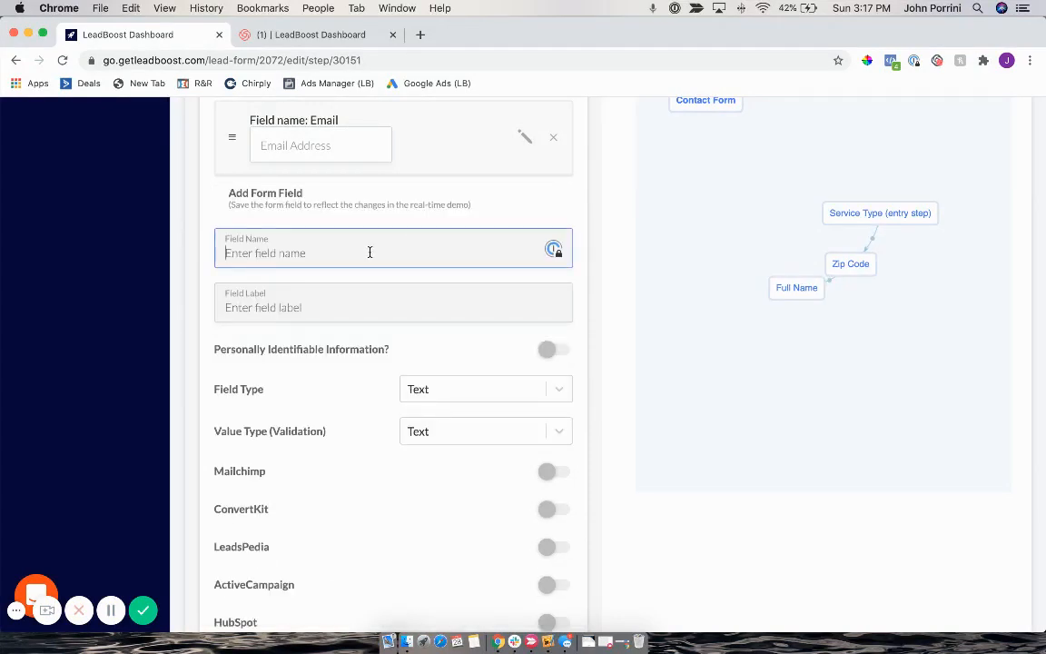
text(Phone Number)
key(Tab)
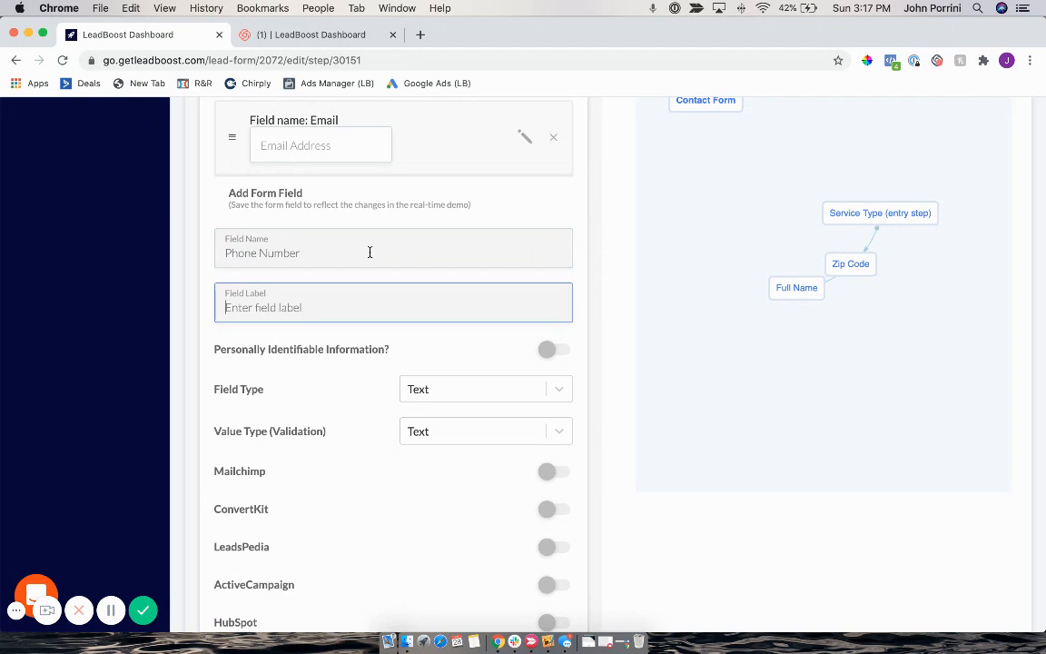
text(Phone Number)
click(593, 356)
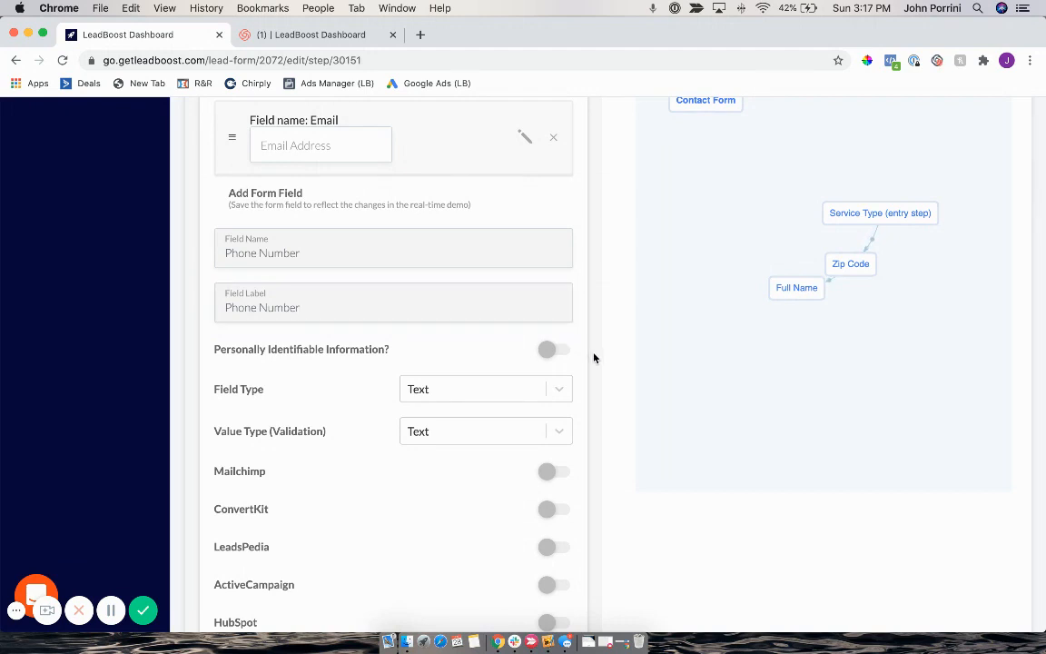
click(560, 389)
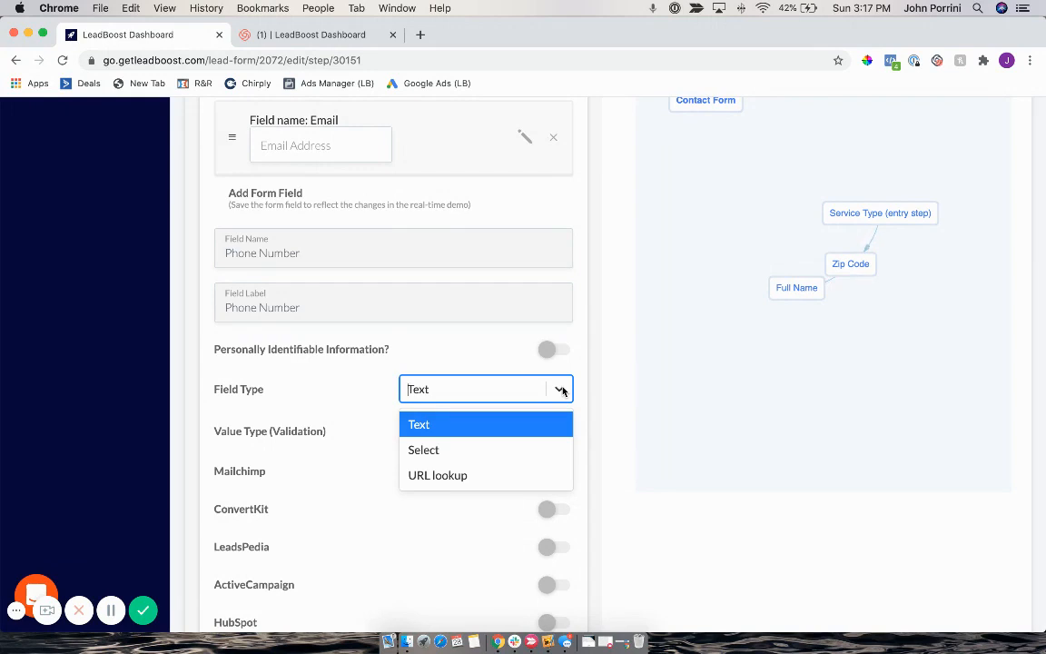
click(560, 390)
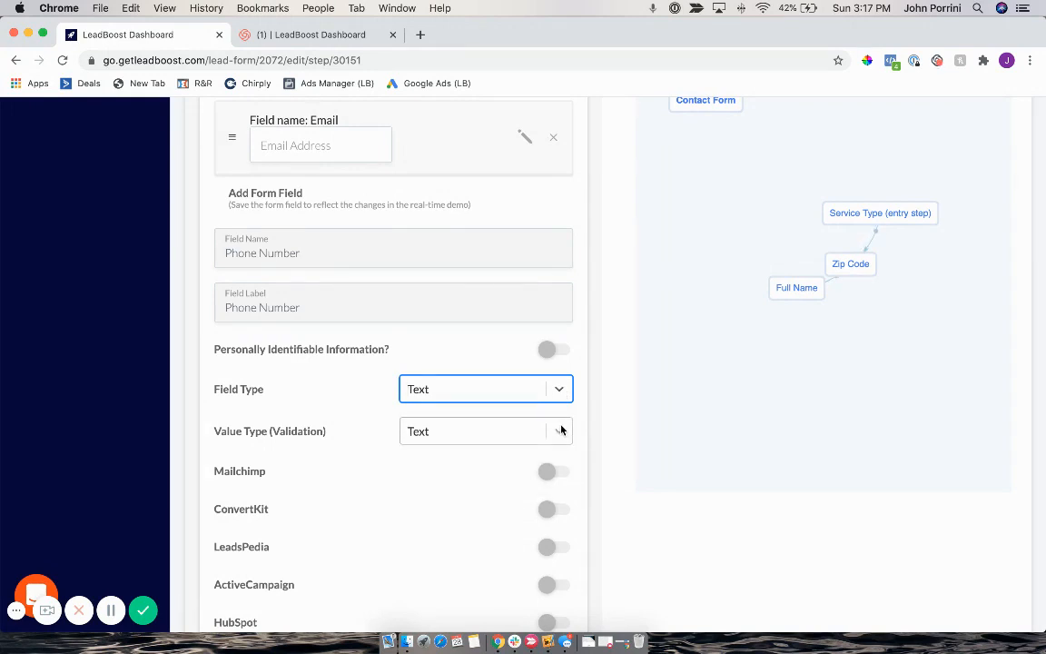
Set the Phone Number field's value type validation to Phone, then save the form field and the Contact Form step.
click(560, 430)
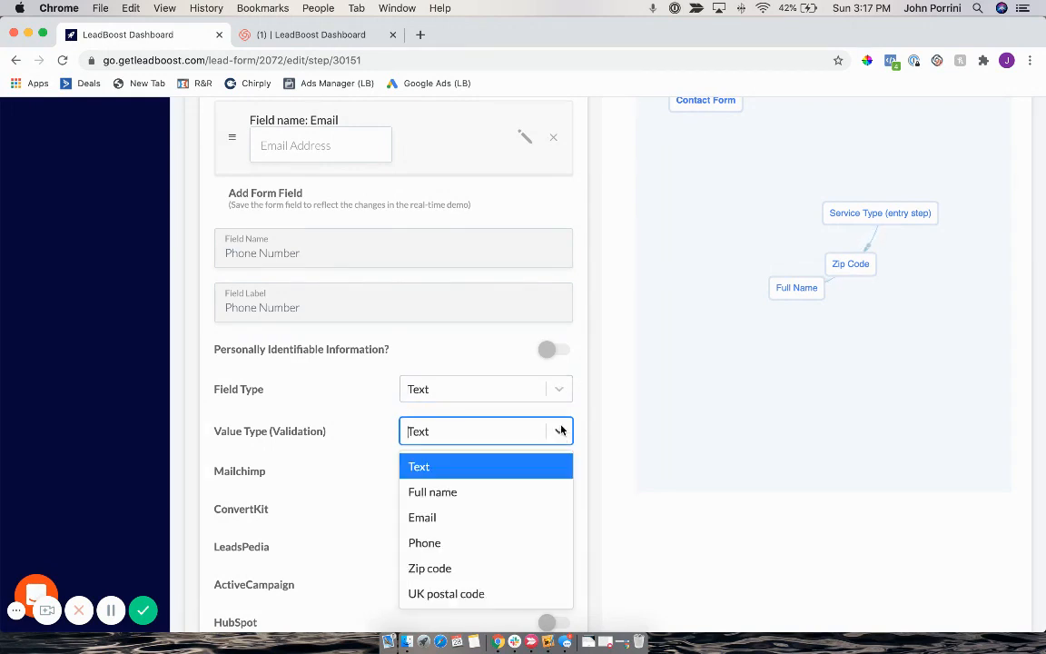
click(514, 539)
scroll(589, 453, down, 4)
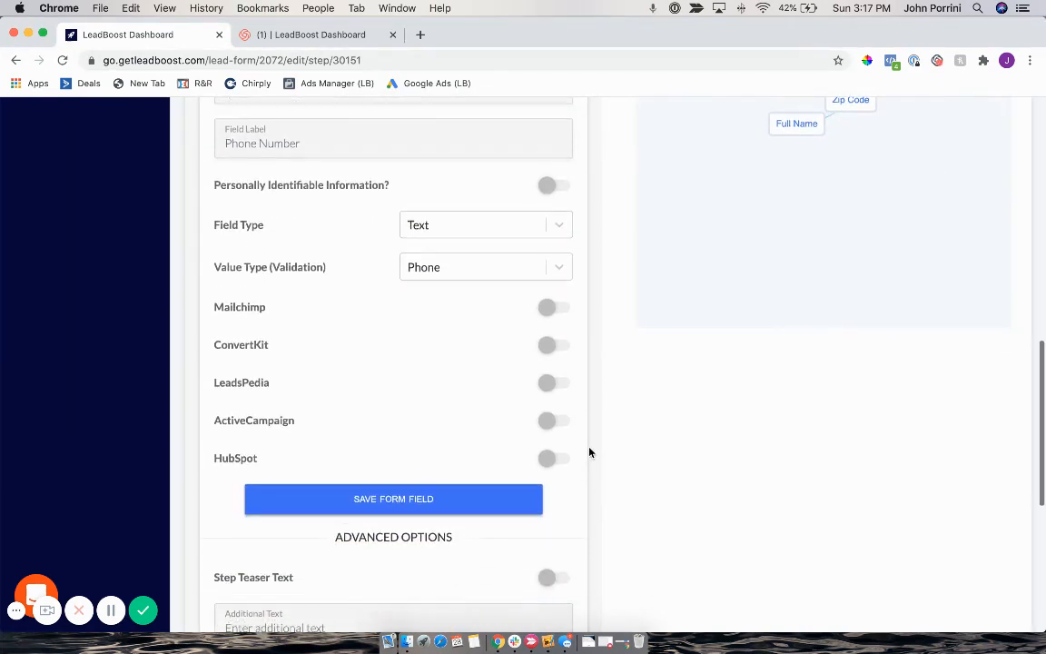
click(424, 511)
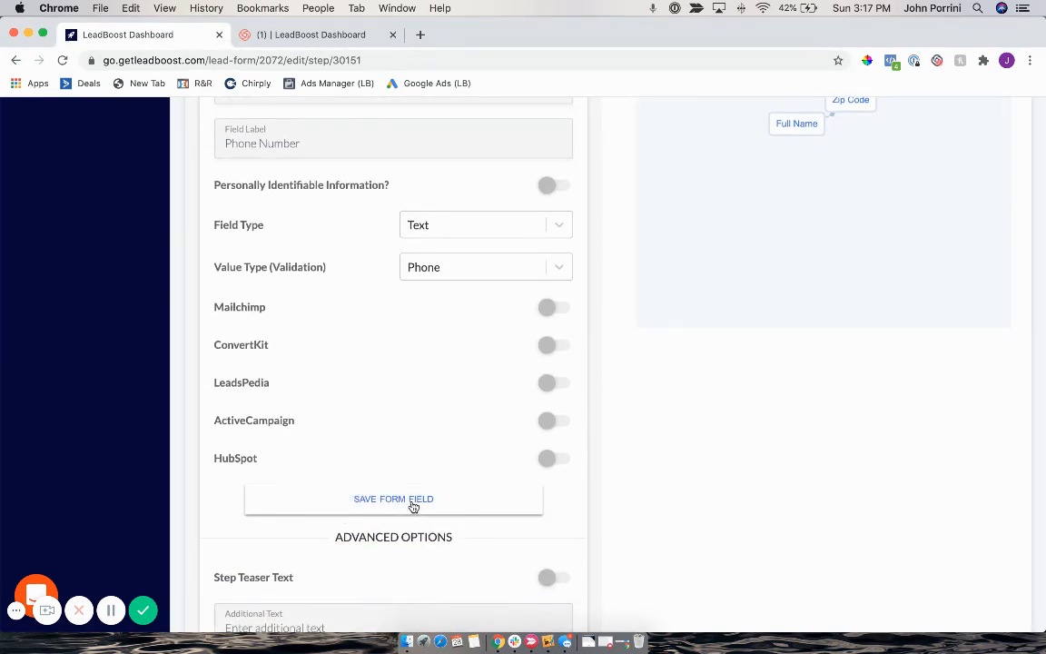
click(413, 506)
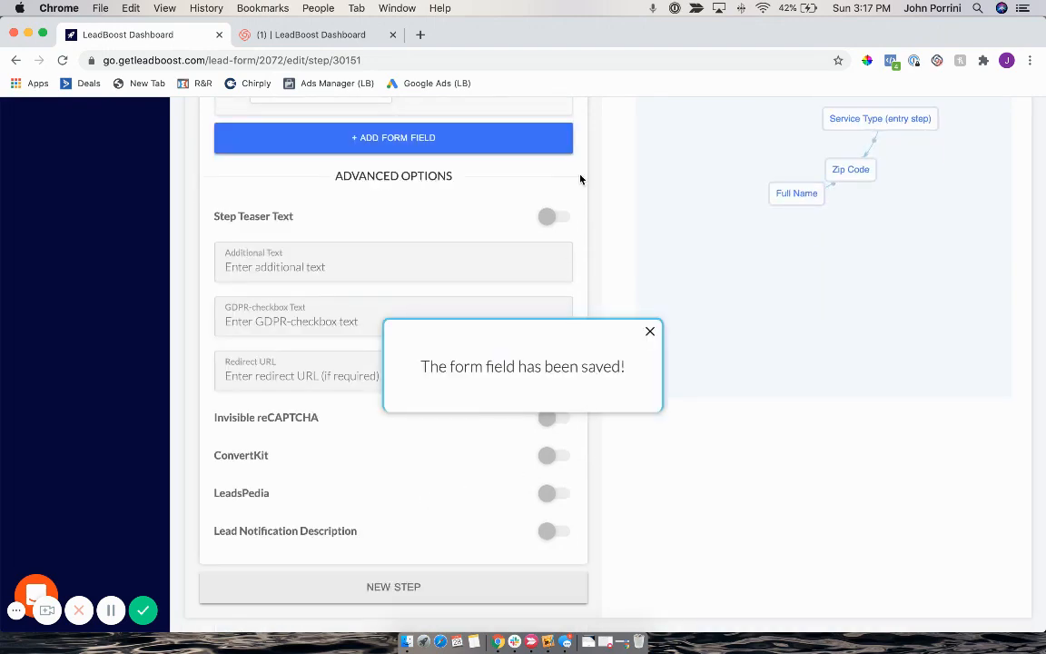
scroll(581, 177, up, 10)
scroll(545, 191, up, 1)
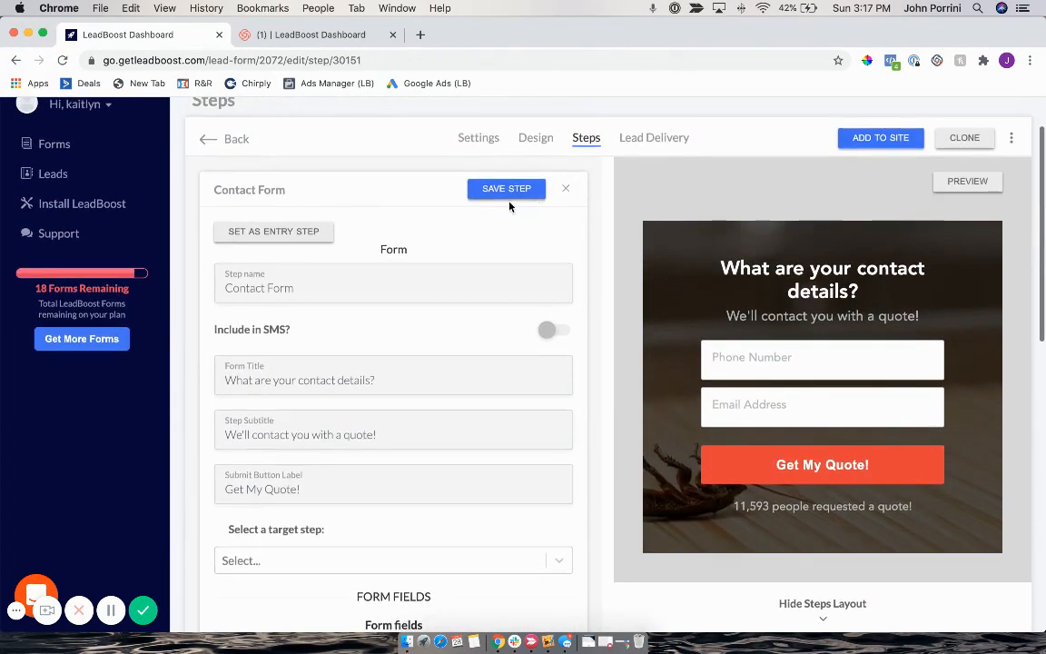
click(508, 189)
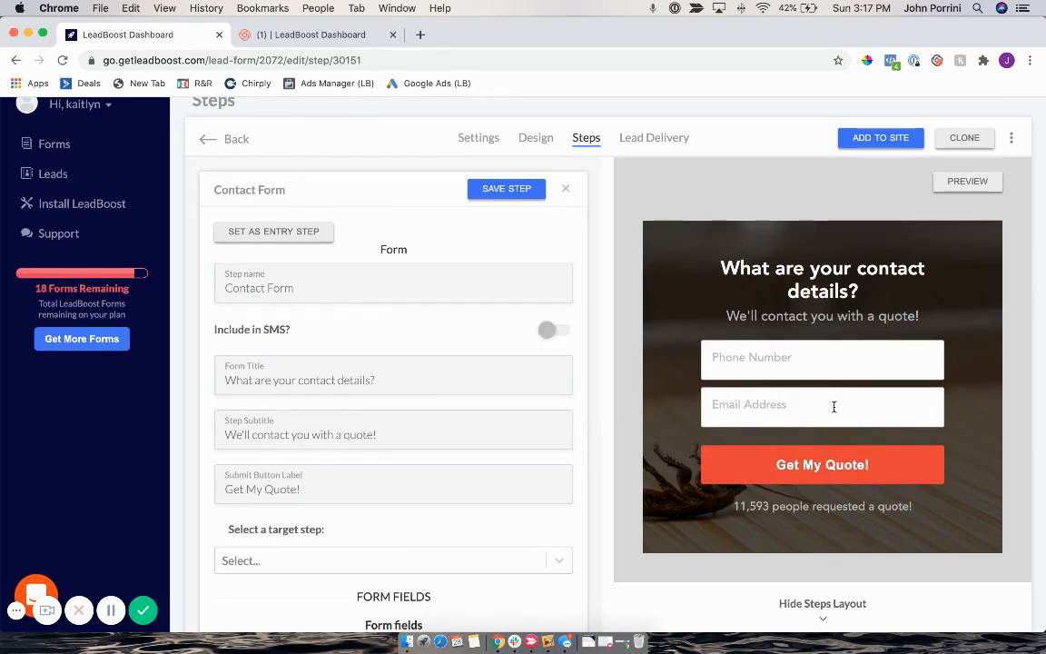
Reorder the Contact Form fields so Email comes before Phone Number, and save the step.
scroll(581, 525, down, 5)
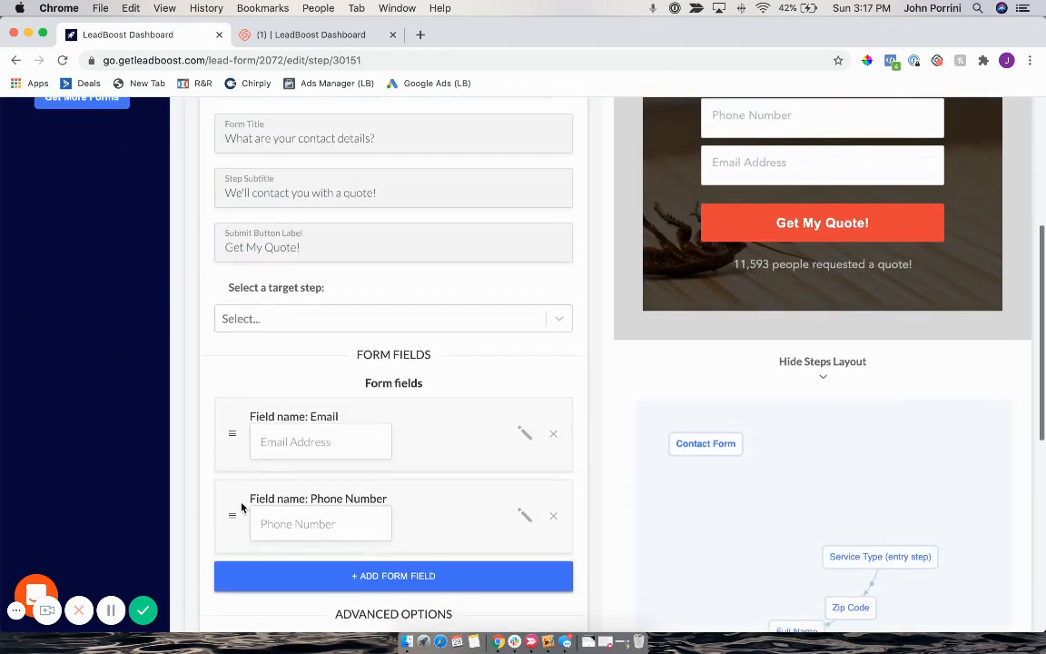
scroll(238, 508, up, 1)
drag(230, 528, 226, 427)
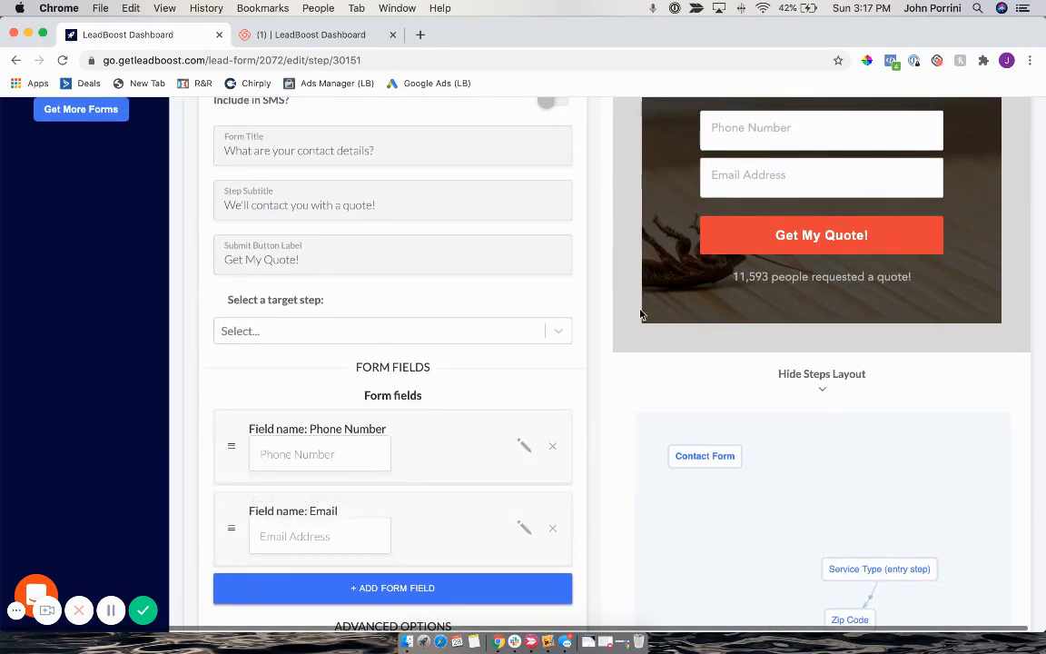
drag(230, 527, 224, 479)
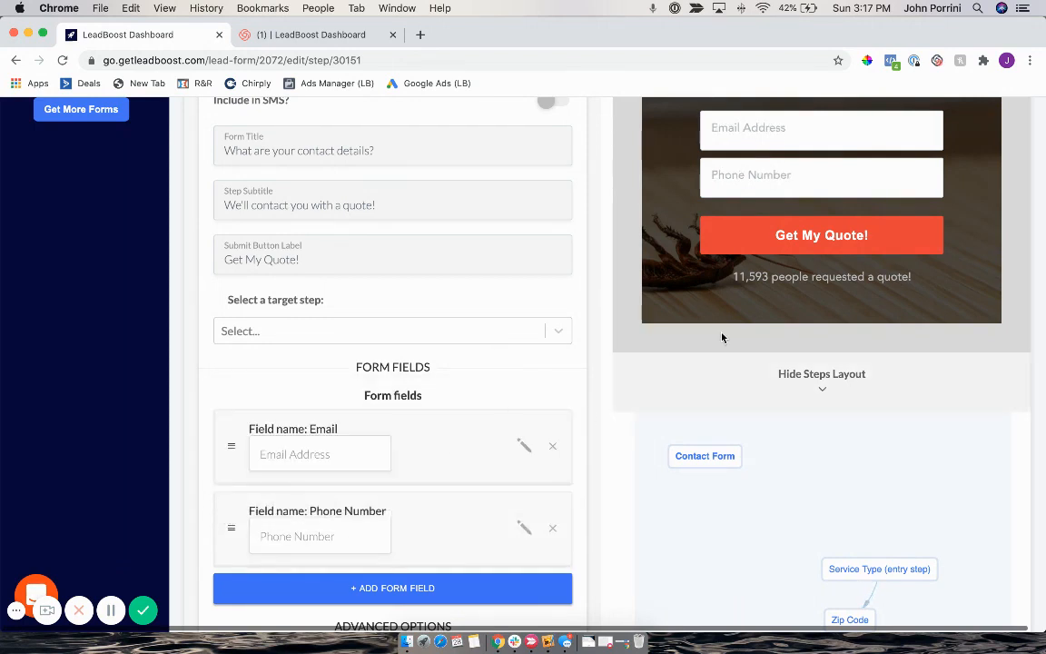
scroll(737, 295, up, 3)
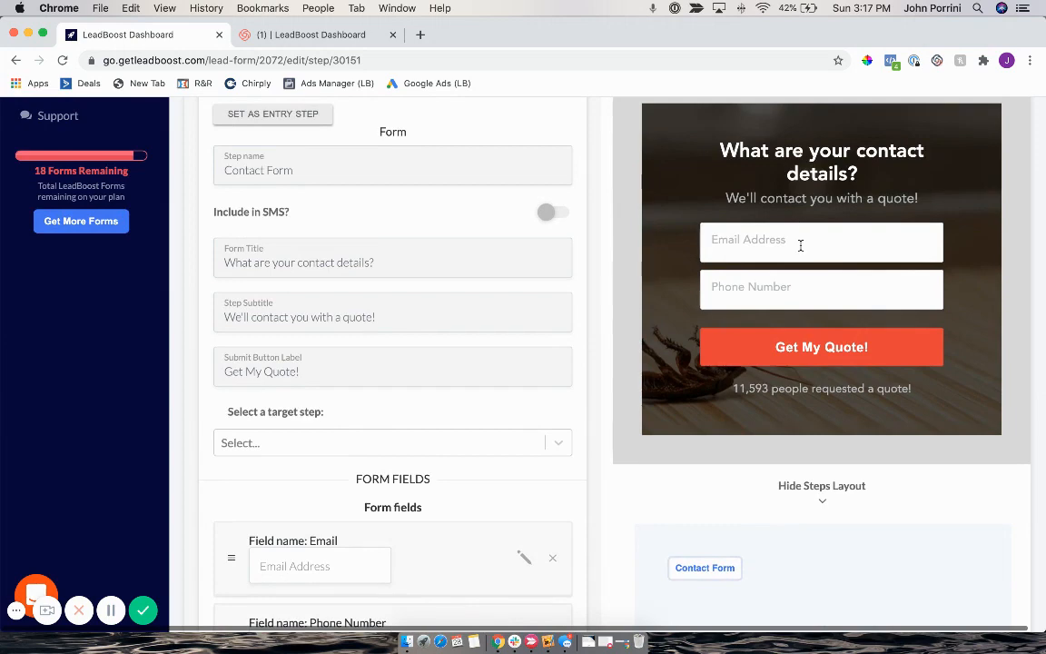
scroll(613, 432, up, 5)
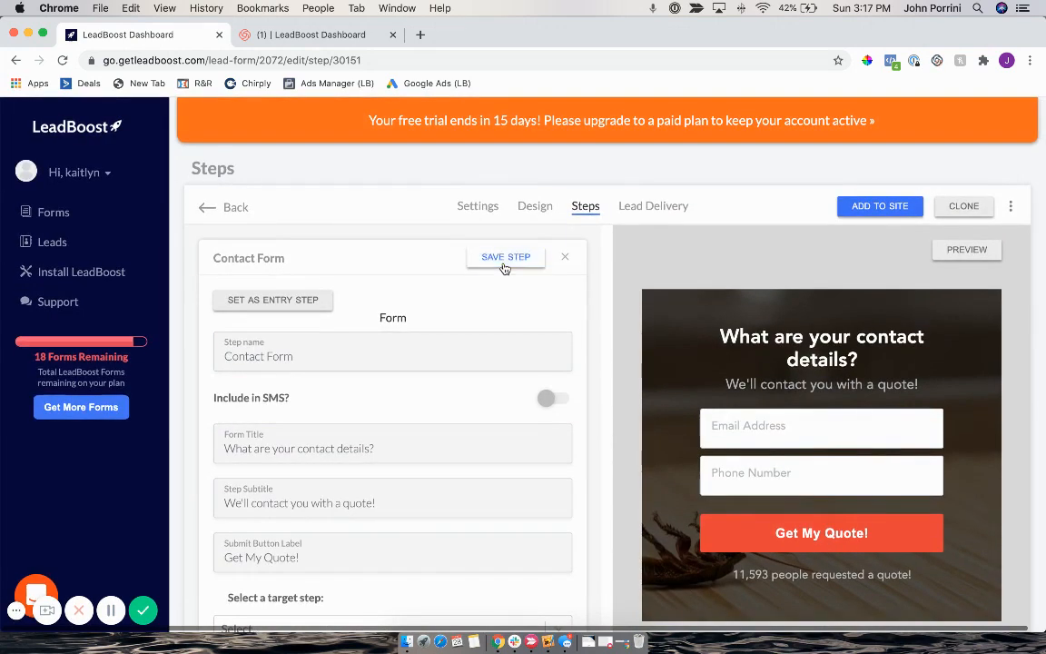
click(505, 261)
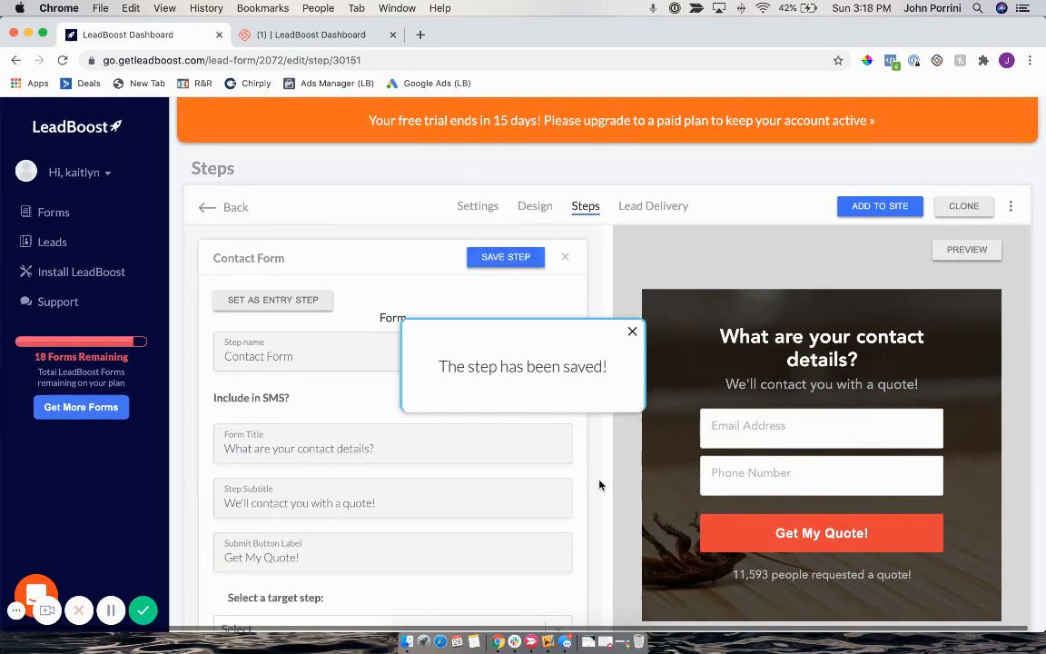
Set the Full Name step's target to Contact Form, save it, and rearrange the steps layout with Service Type above the other steps.
scroll(599, 484, down, 10)
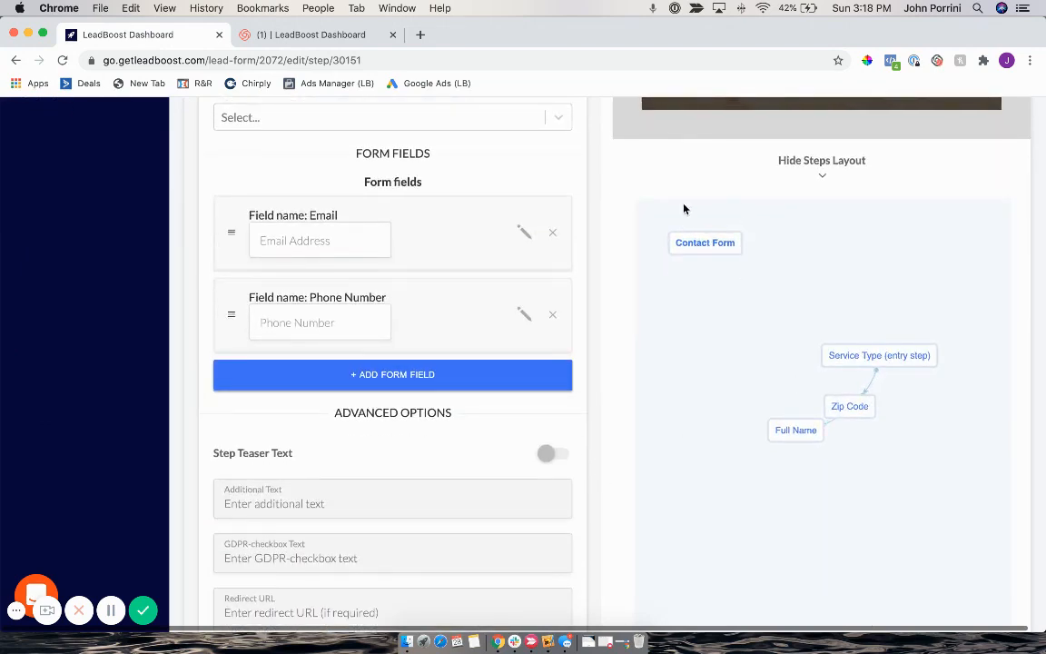
click(795, 434)
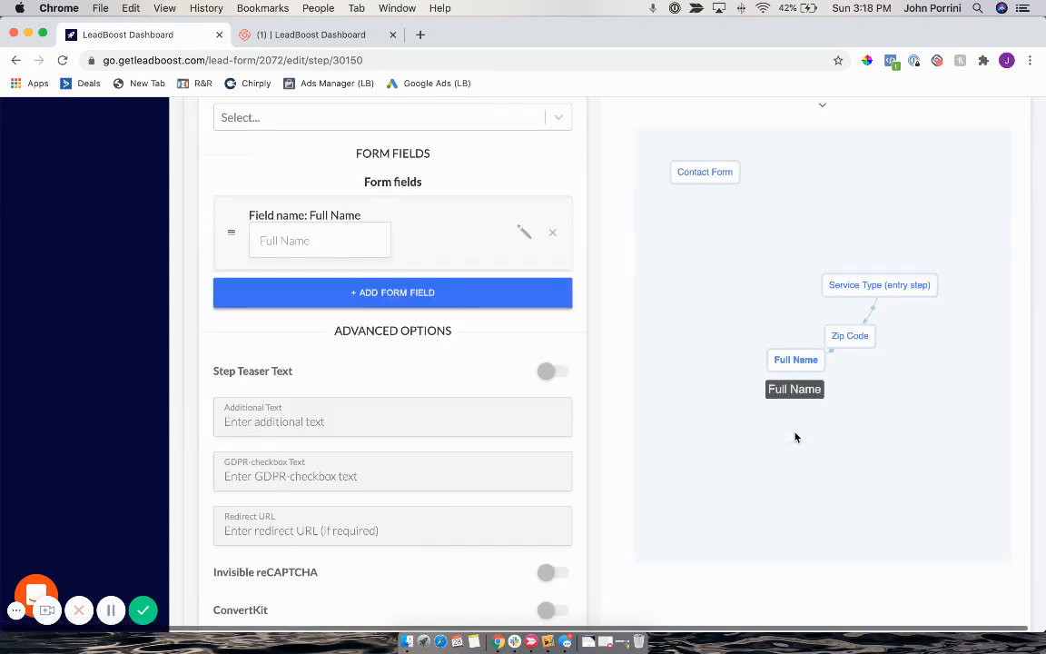
scroll(581, 213, up, 3)
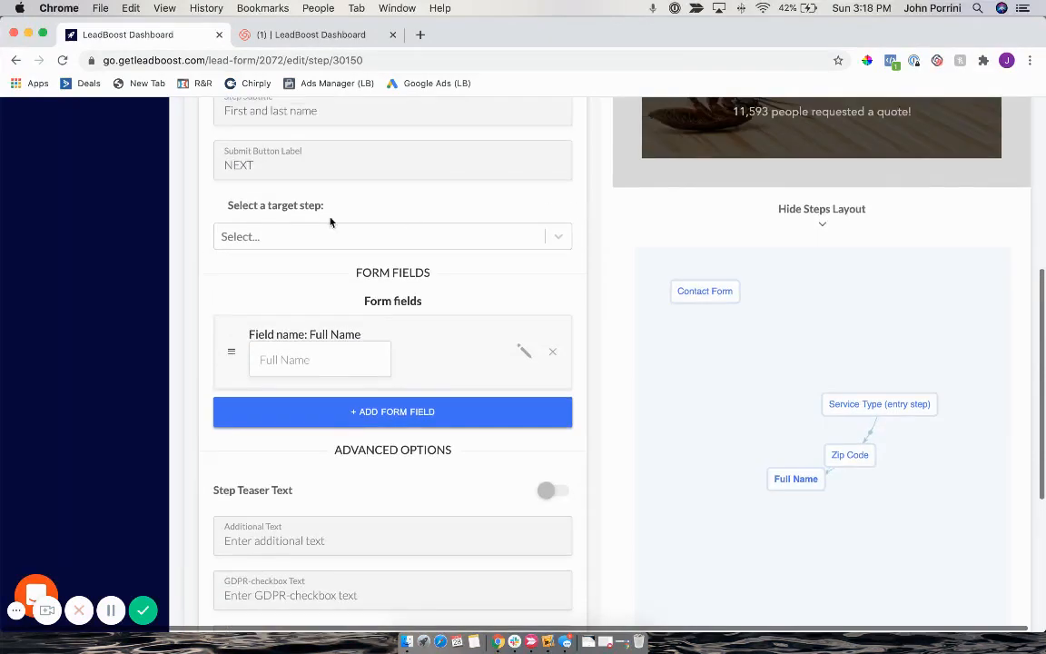
click(556, 236)
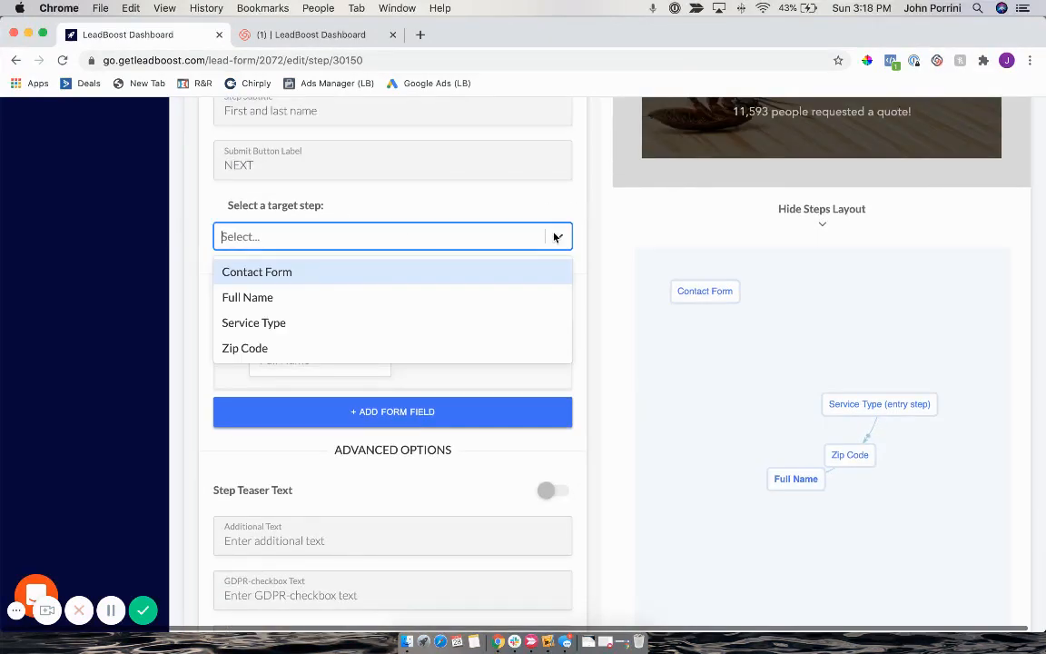
click(486, 272)
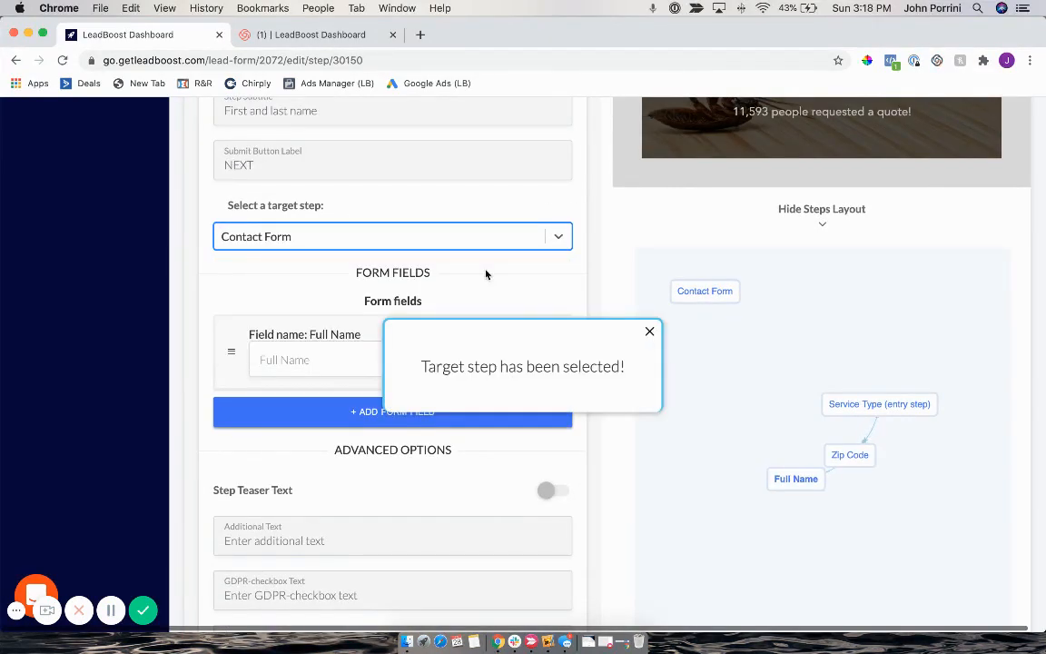
scroll(597, 219, up, 6)
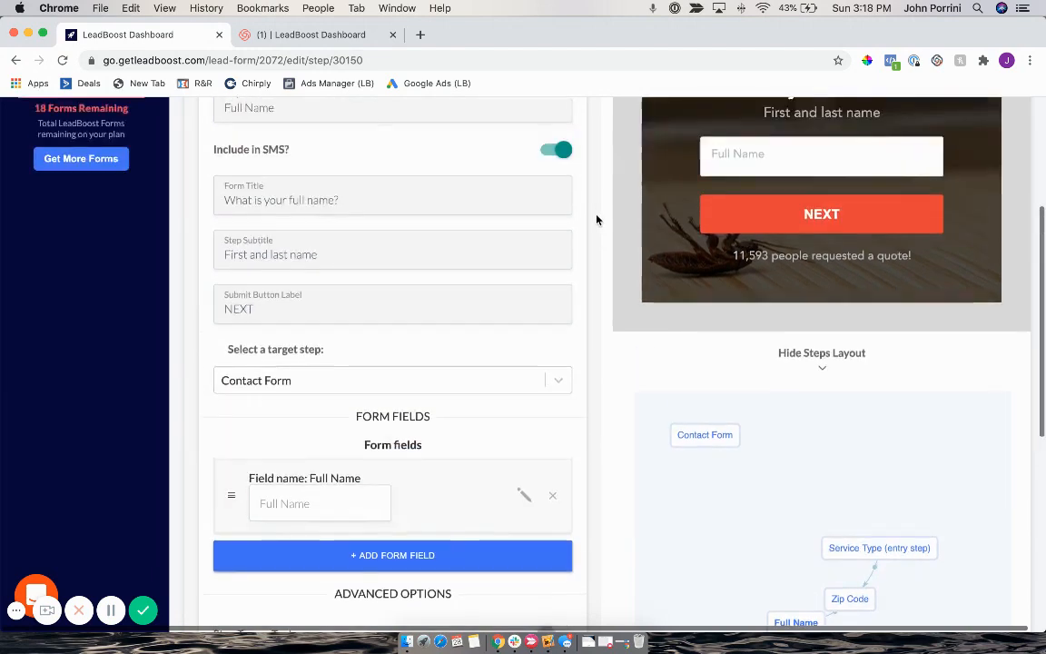
click(488, 130)
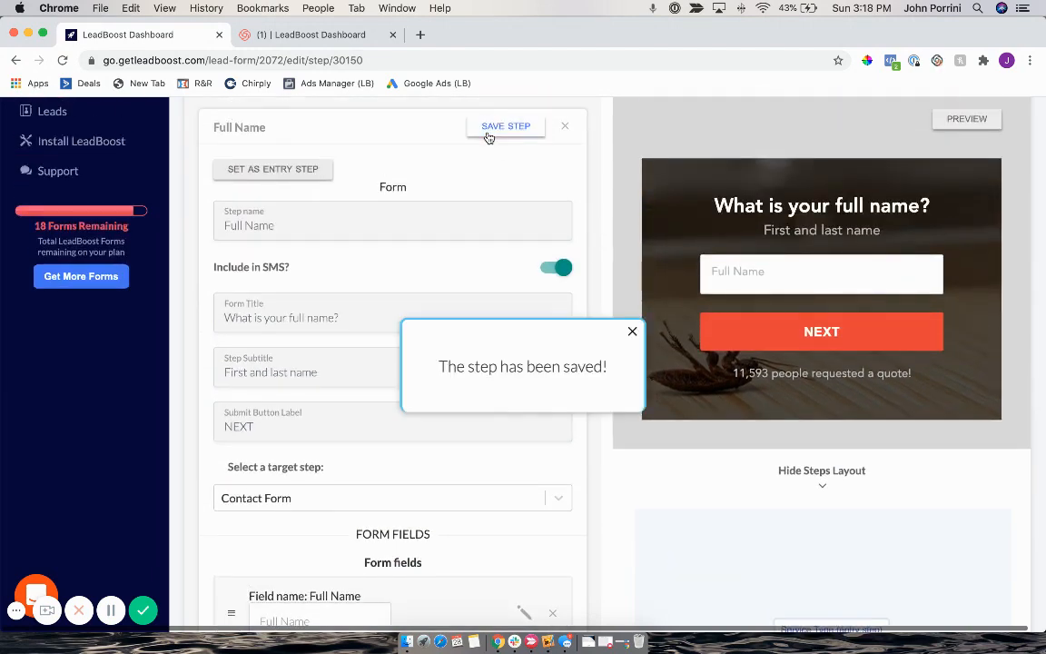
scroll(600, 458, down, 5)
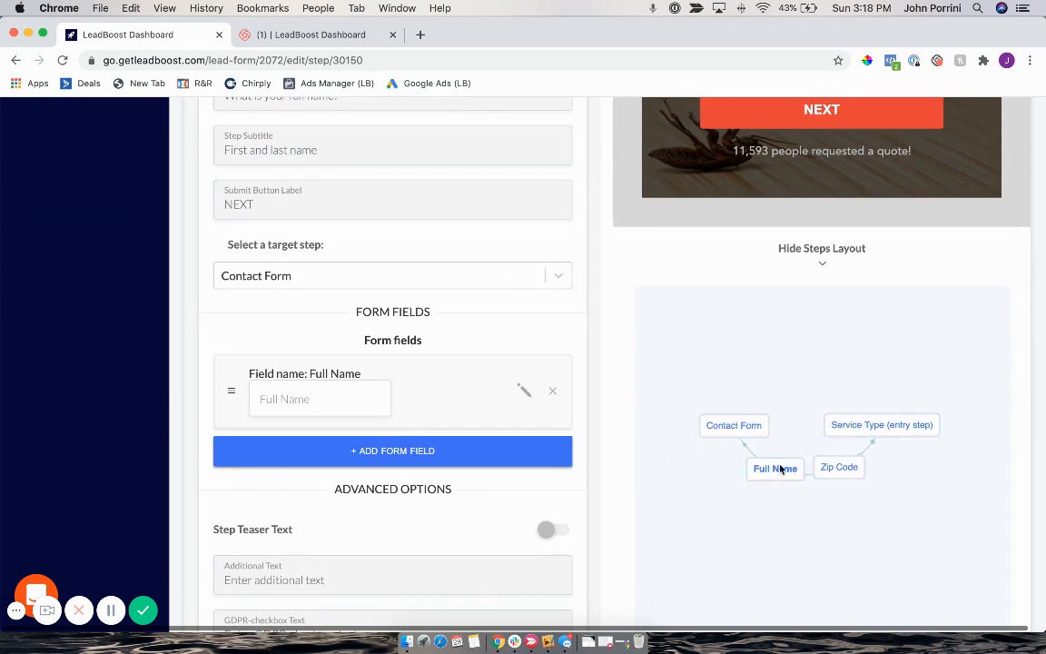
drag(878, 428, 740, 383)
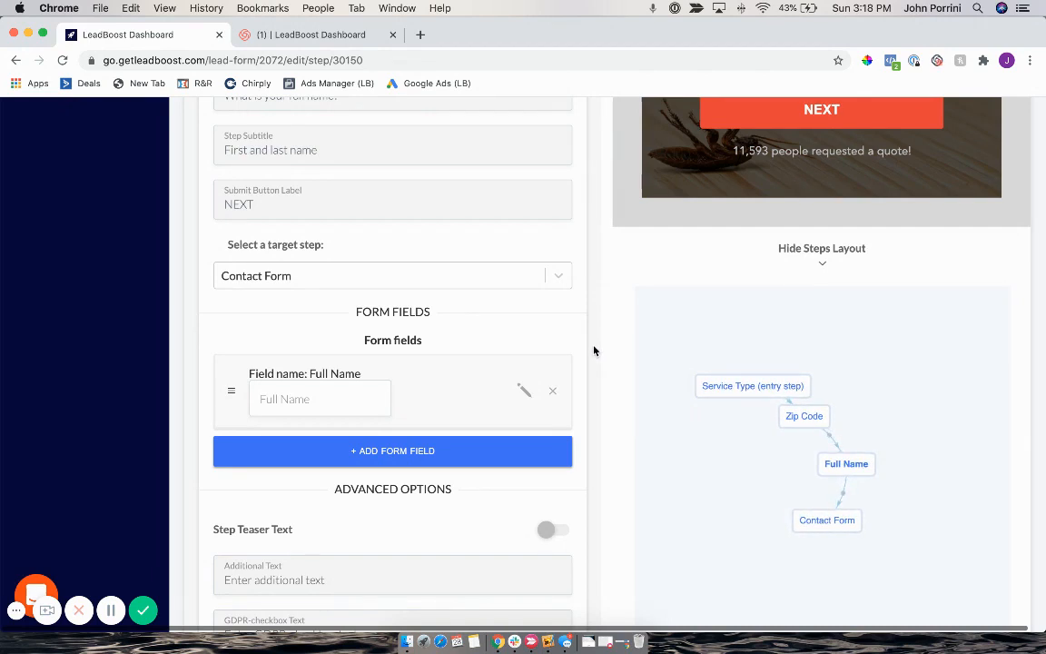
Create a new step of type Text block with the step name Thank You.
scroll(593, 351, down, 5)
scroll(593, 350, down, 2)
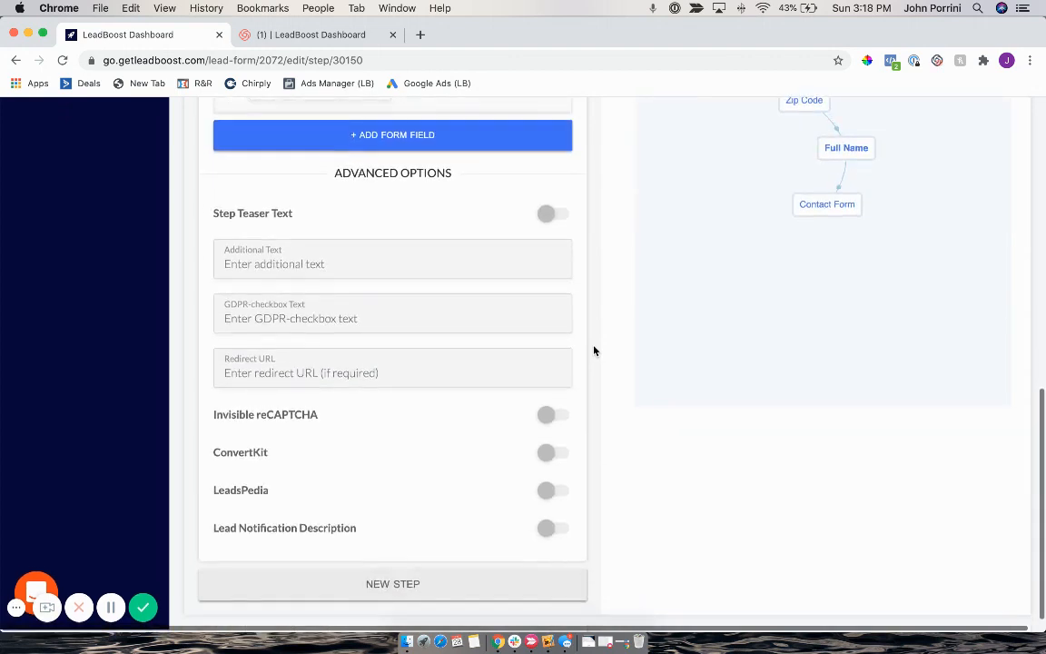
right_click(340, 588)
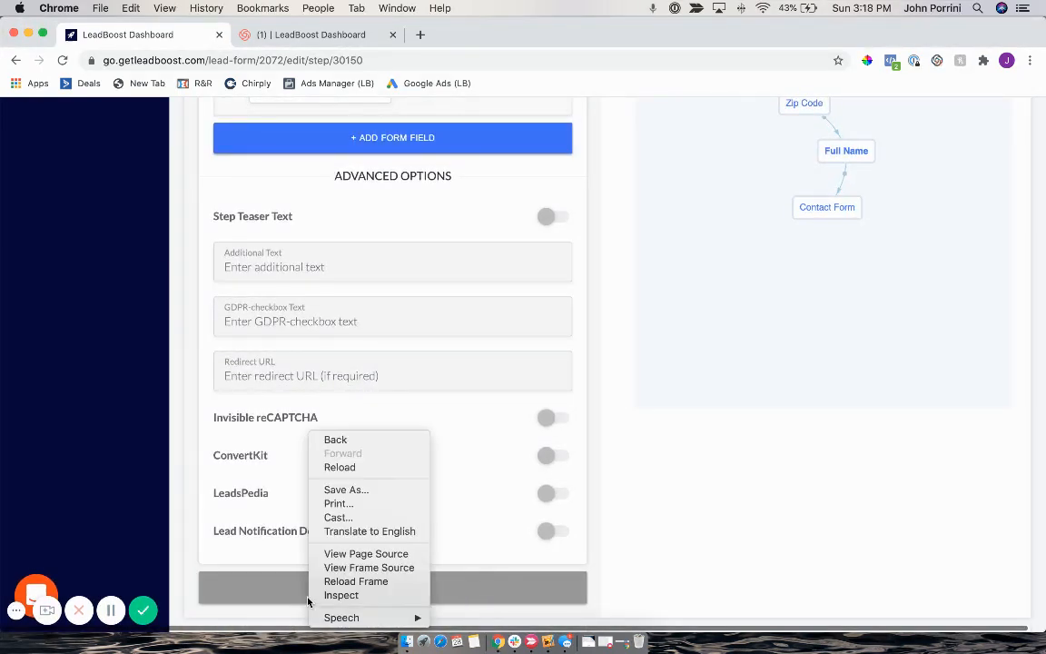
click(463, 596)
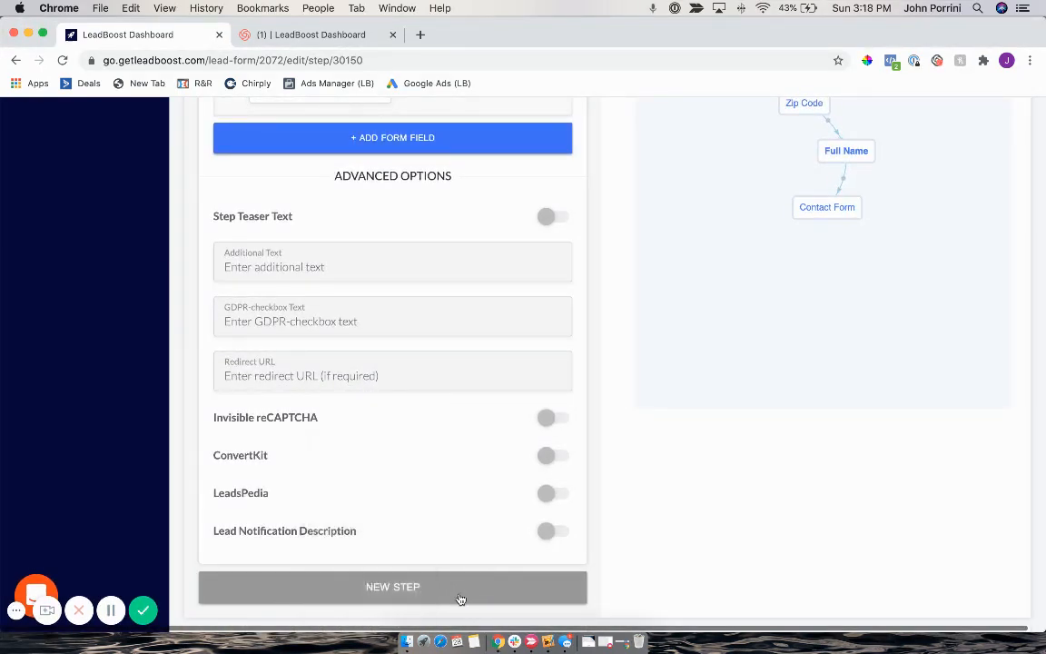
click(397, 591)
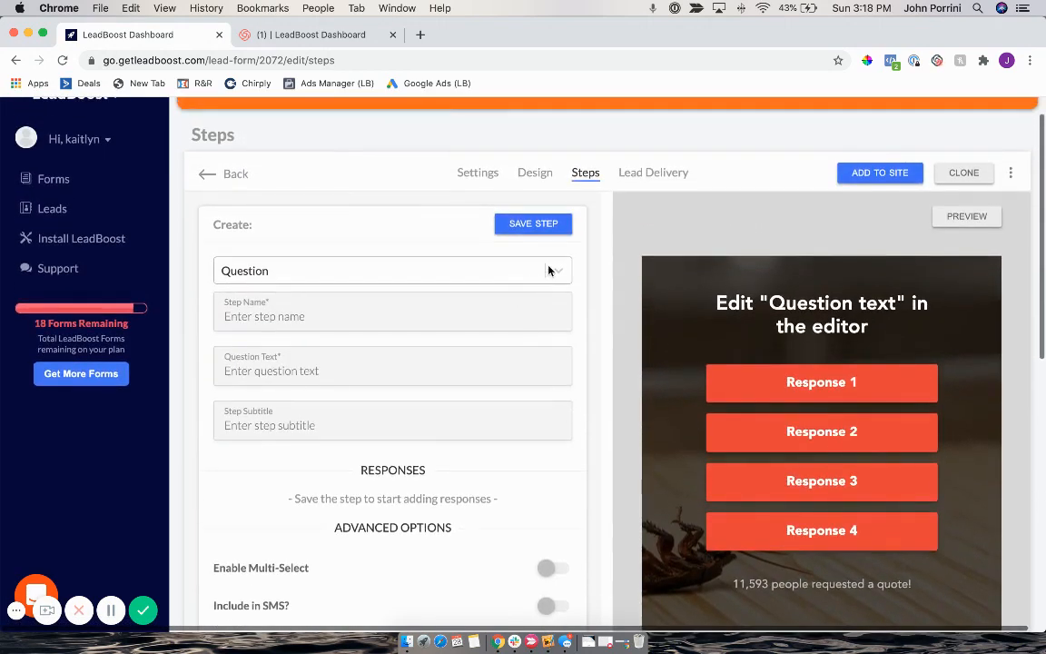
click(550, 271)
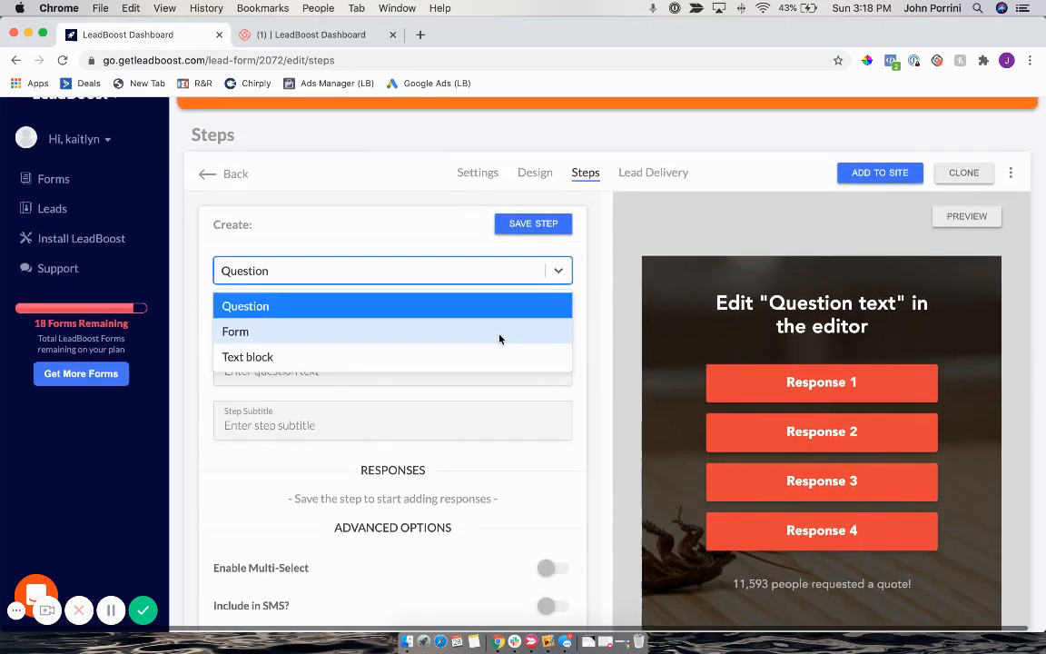
click(490, 356)
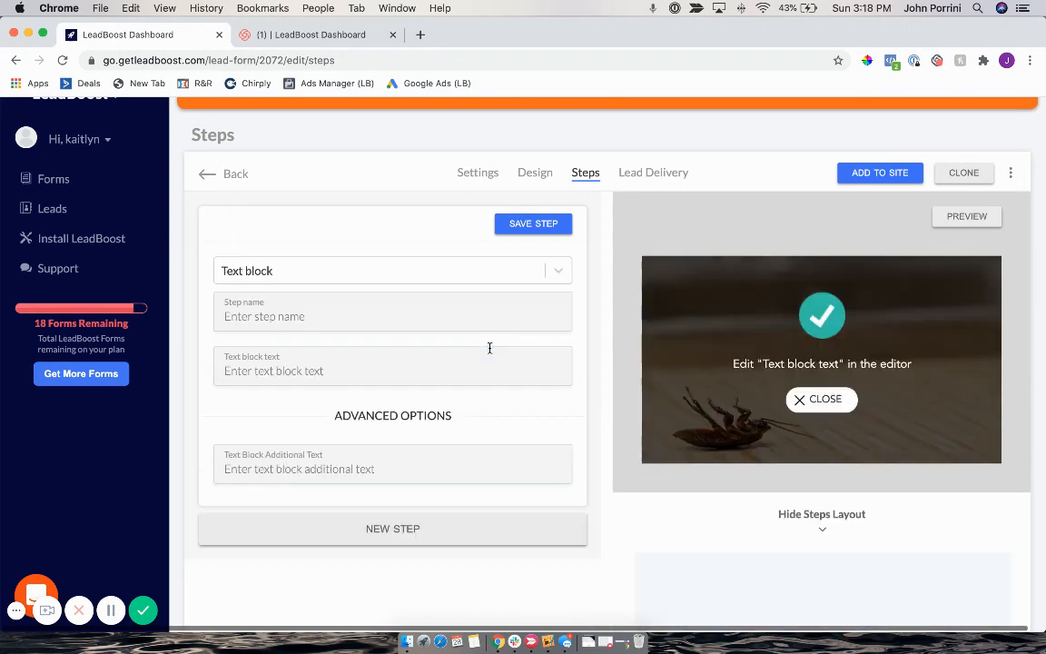
click(381, 314)
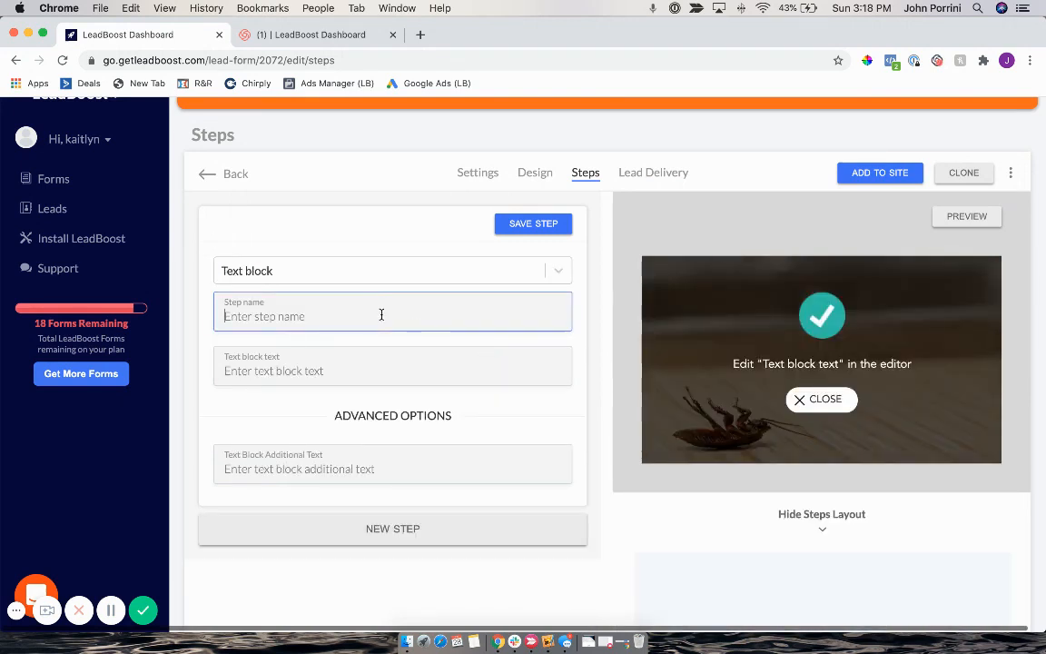
text(Thank You)
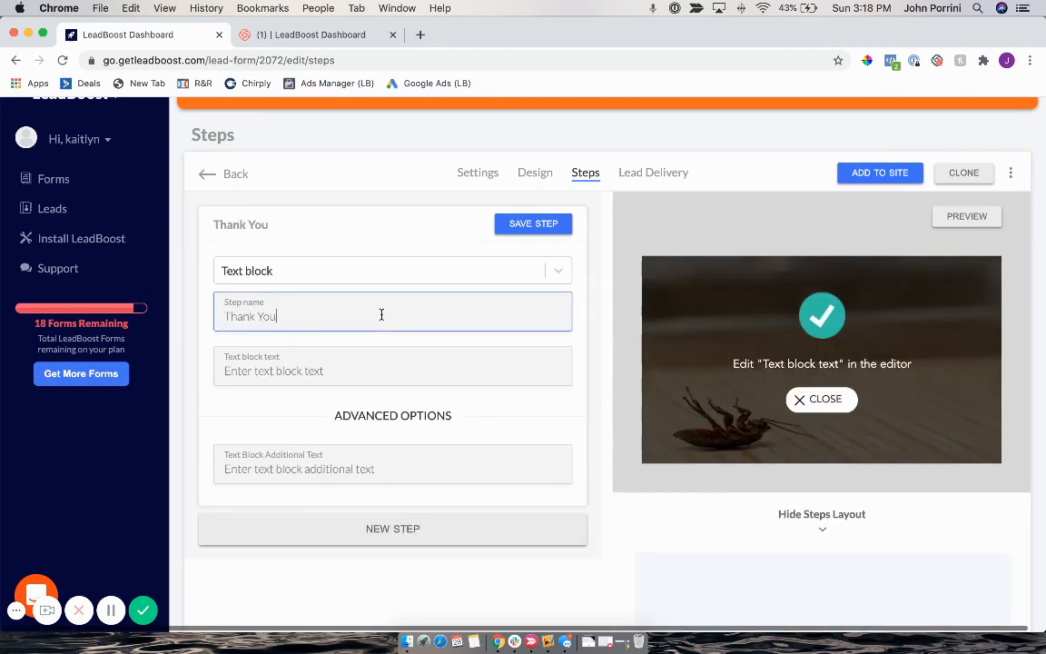
Enter "Thanks! We will contact you about your quote" as the Thank You step's text block text.
key(Tab)
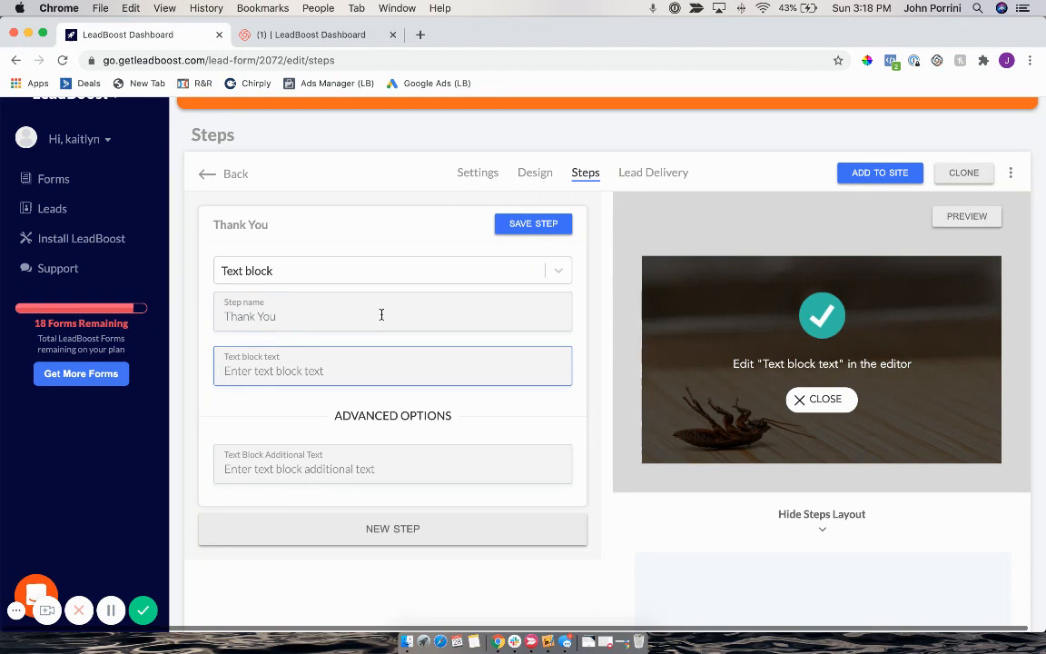
text(T)
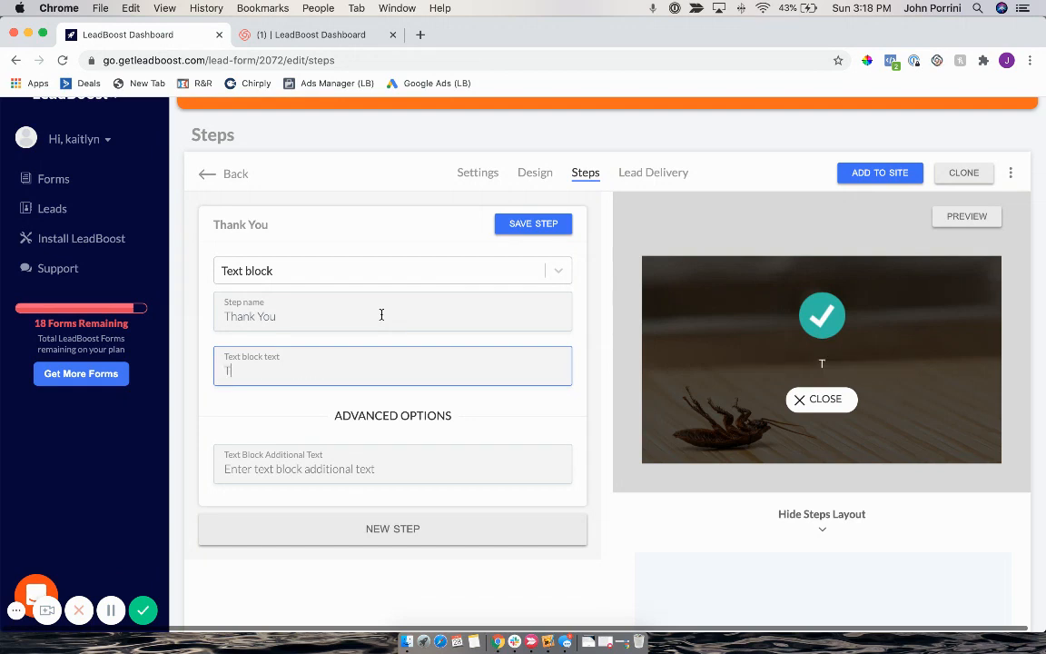
text(hanks! W)
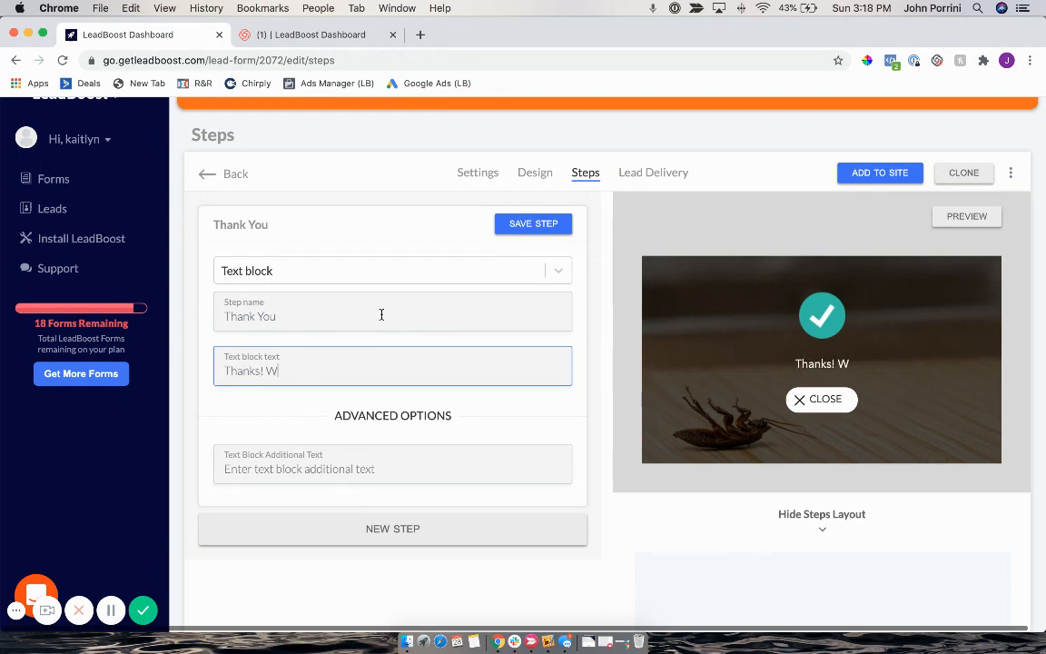
text(e will contact you aboye)
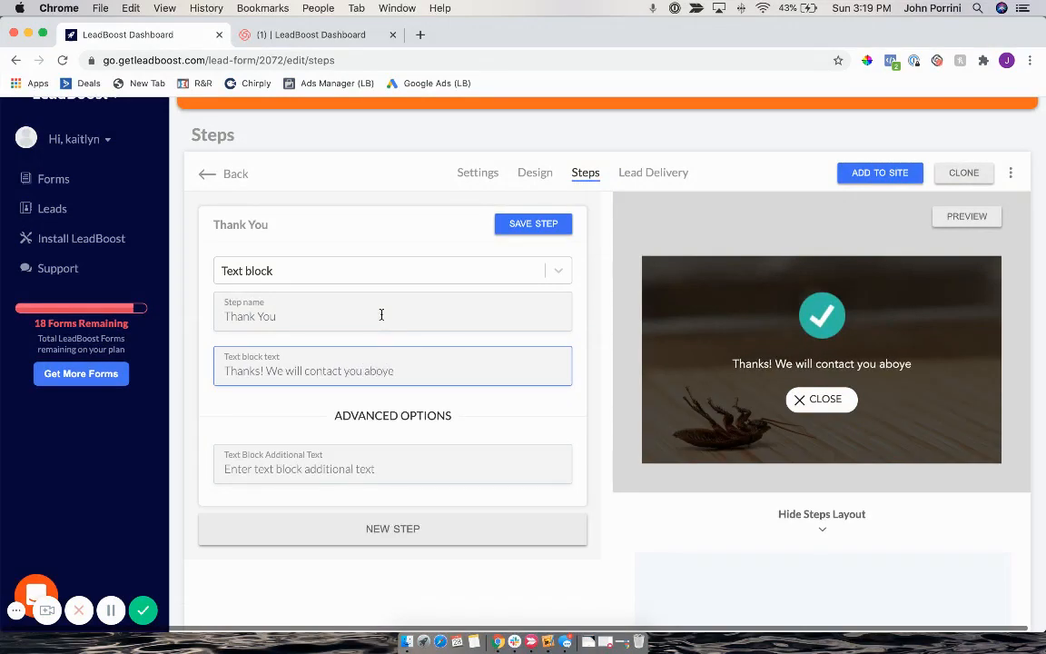
key(BackSpace)
key(BackSpace)
text(ut )
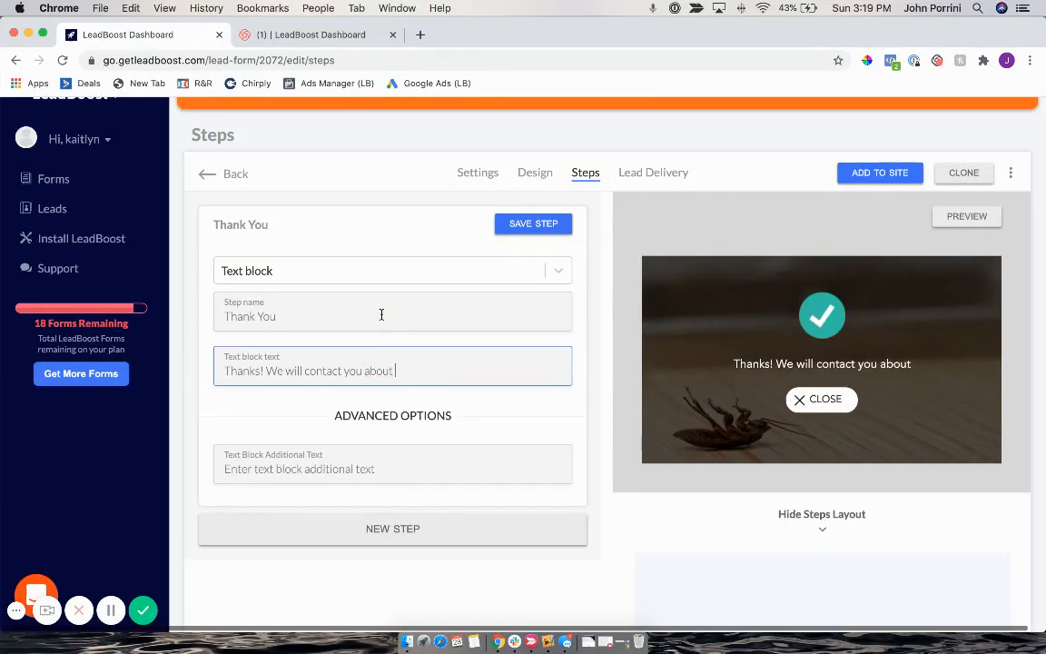
text(your quote)
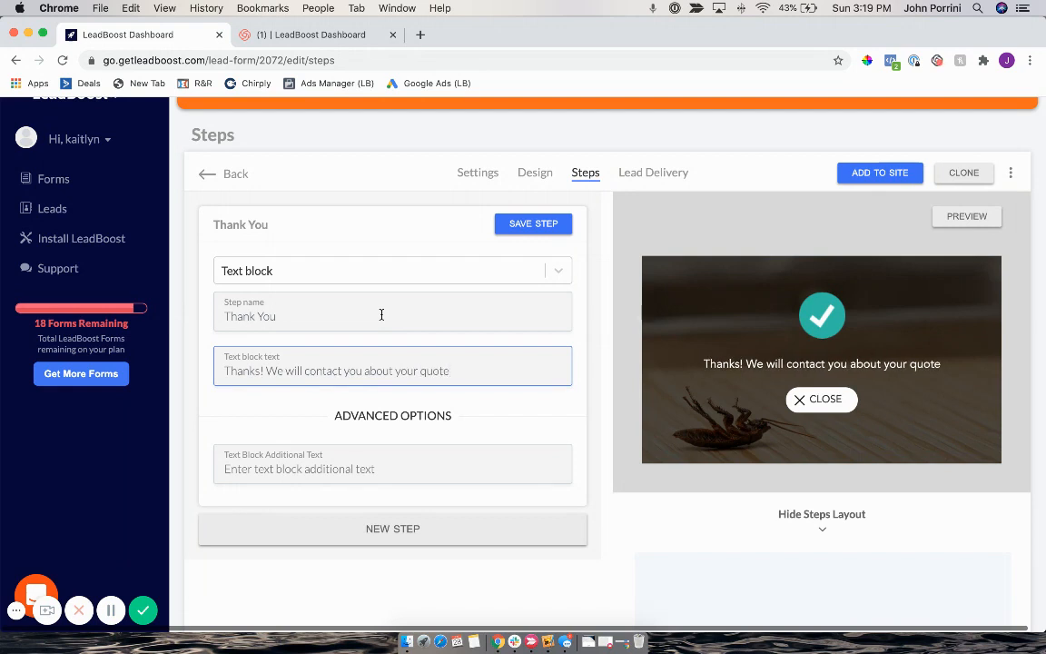
Finish the Thank You text block text with "as soon as possible!" and save the step.
text( as soon a)
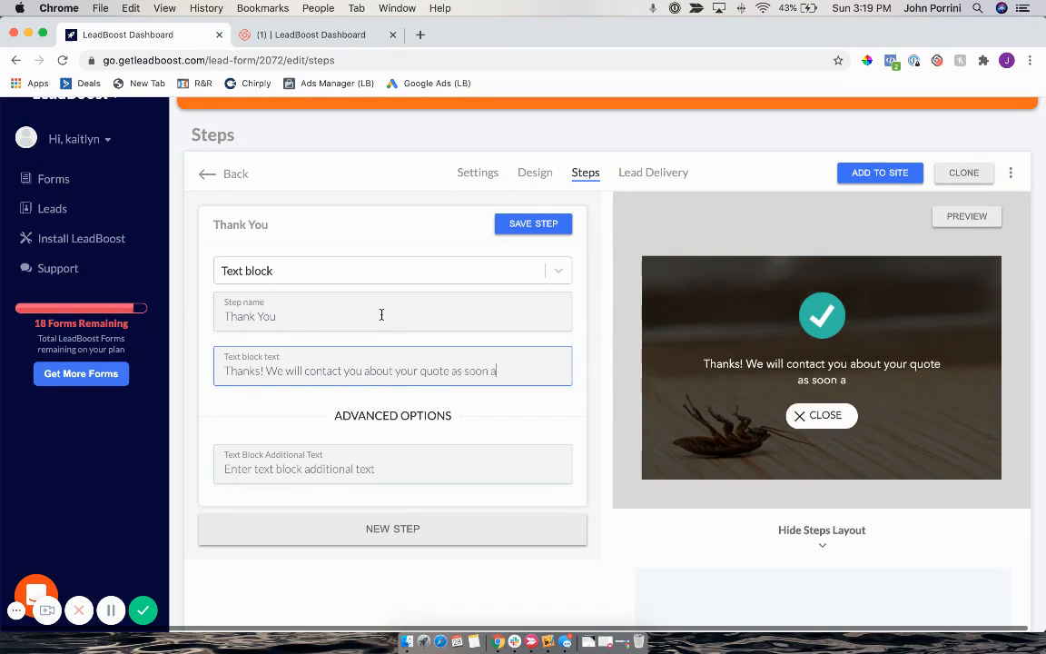
text(s possible!)
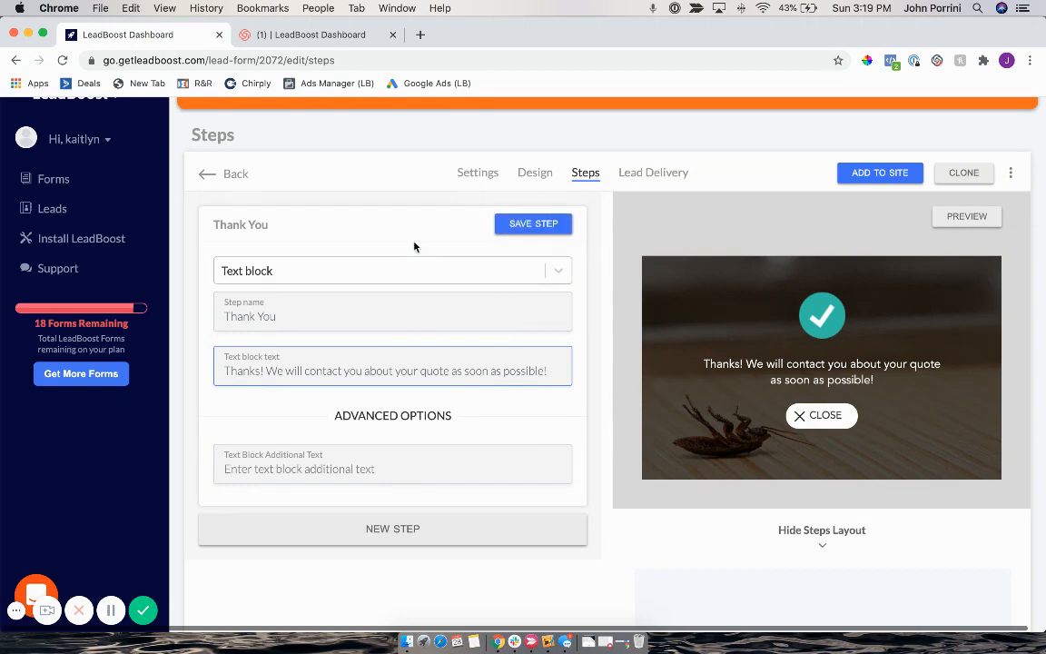
click(517, 234)
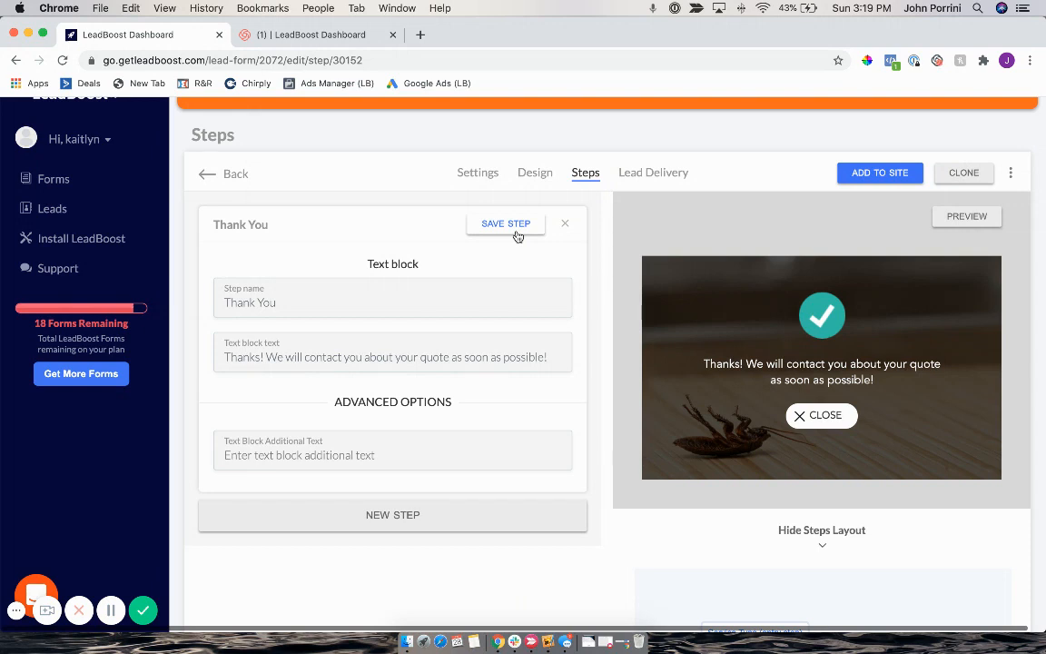
click(505, 223)
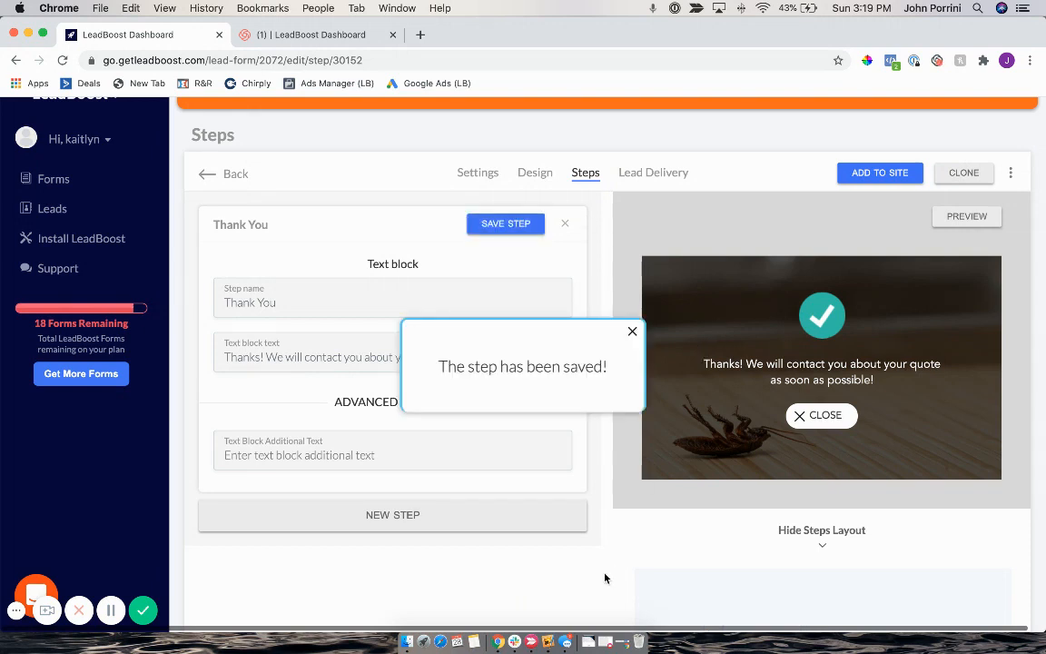
Set the Contact Form step's target to Thank You, save it, and check the steps layout.
scroll(605, 577, down, 3)
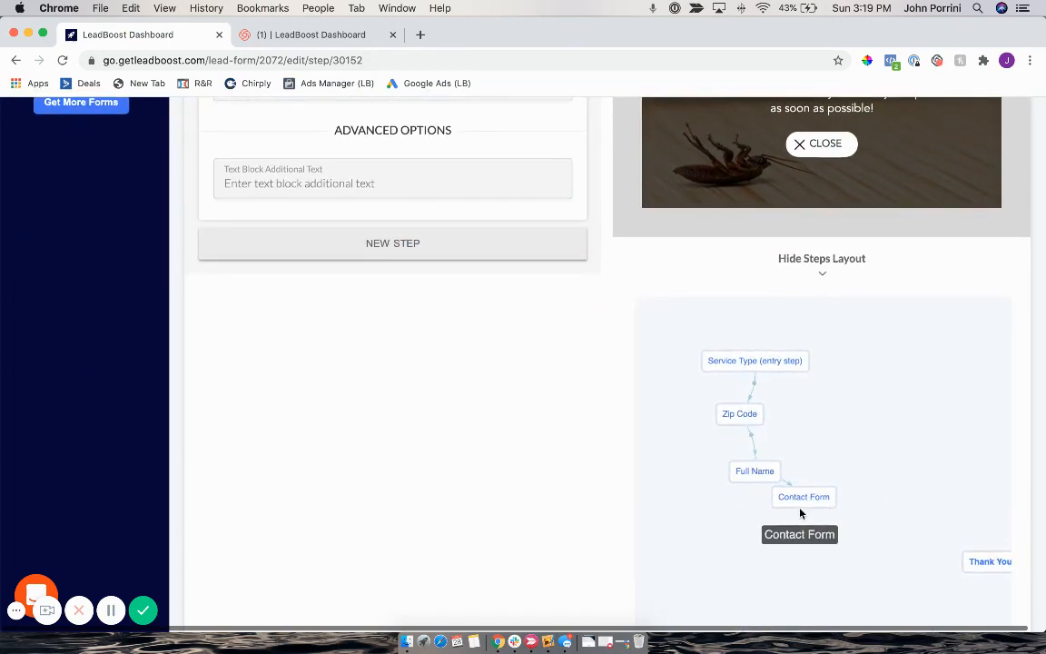
click(802, 495)
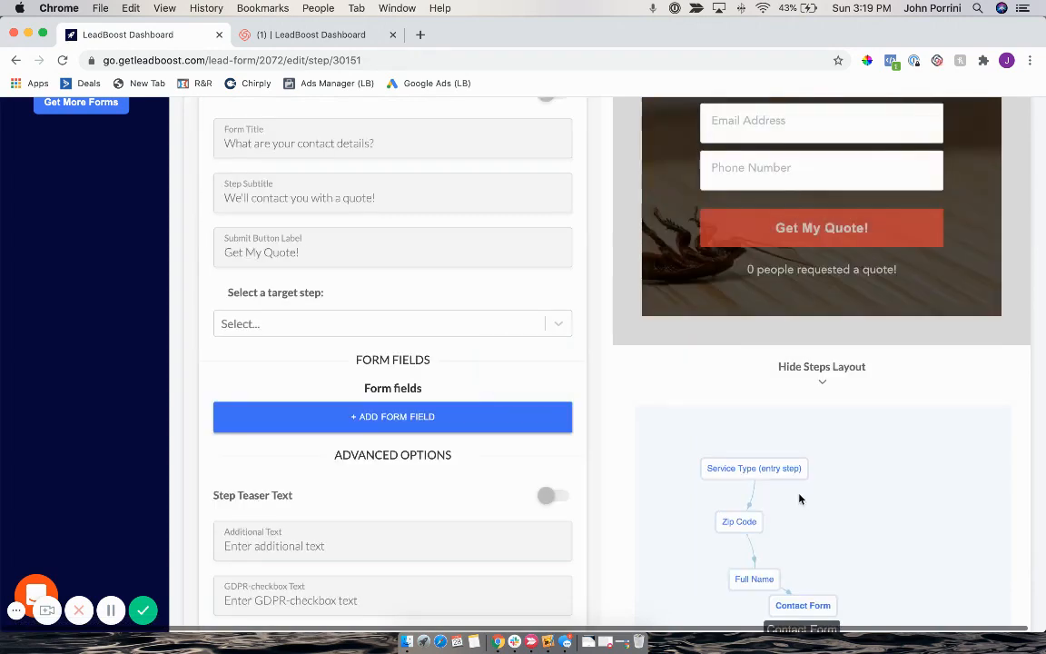
click(549, 334)
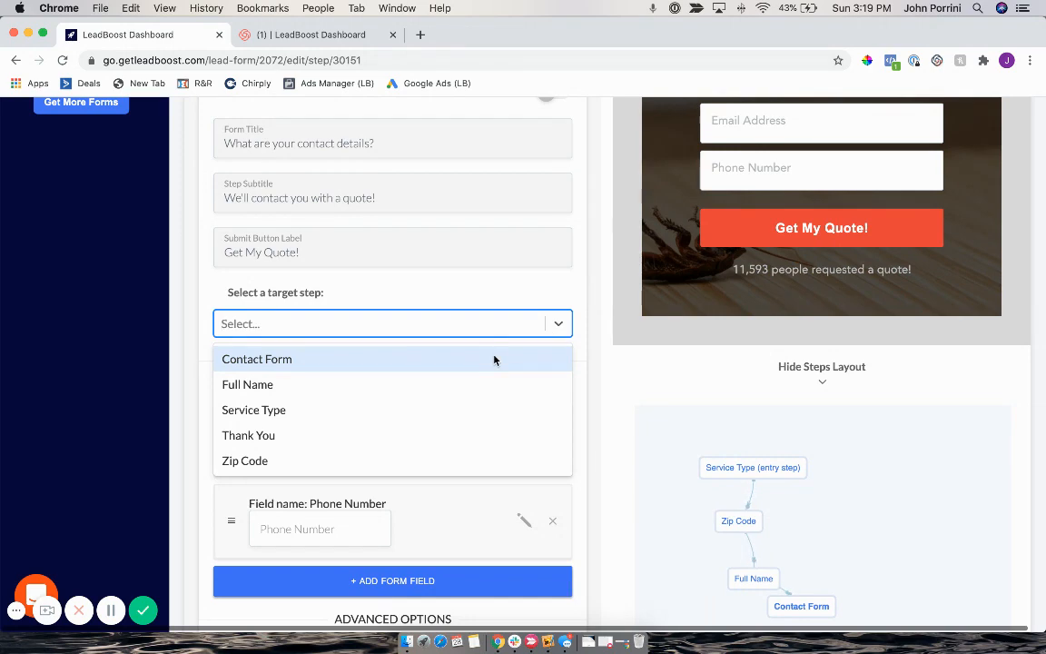
click(439, 440)
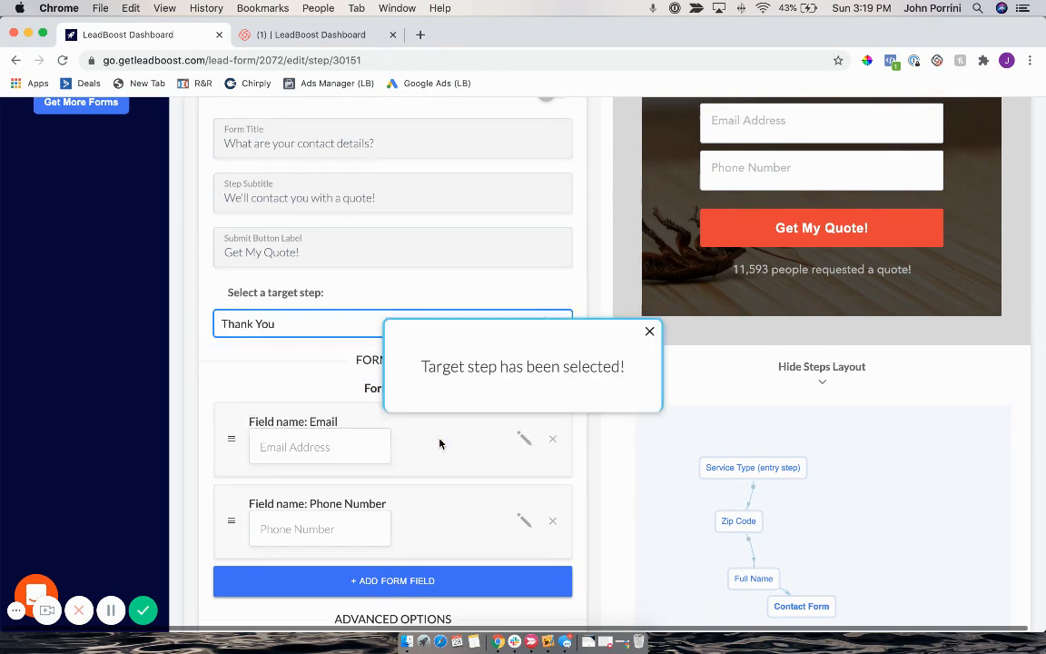
scroll(598, 250, up, 3)
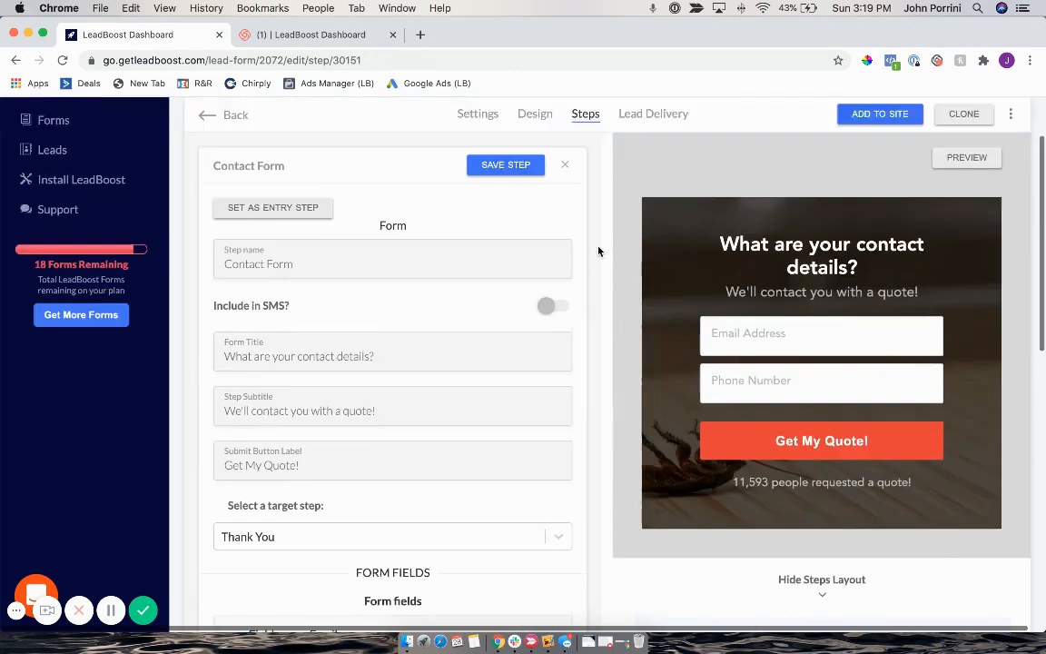
scroll(598, 250, up, 2)
click(500, 262)
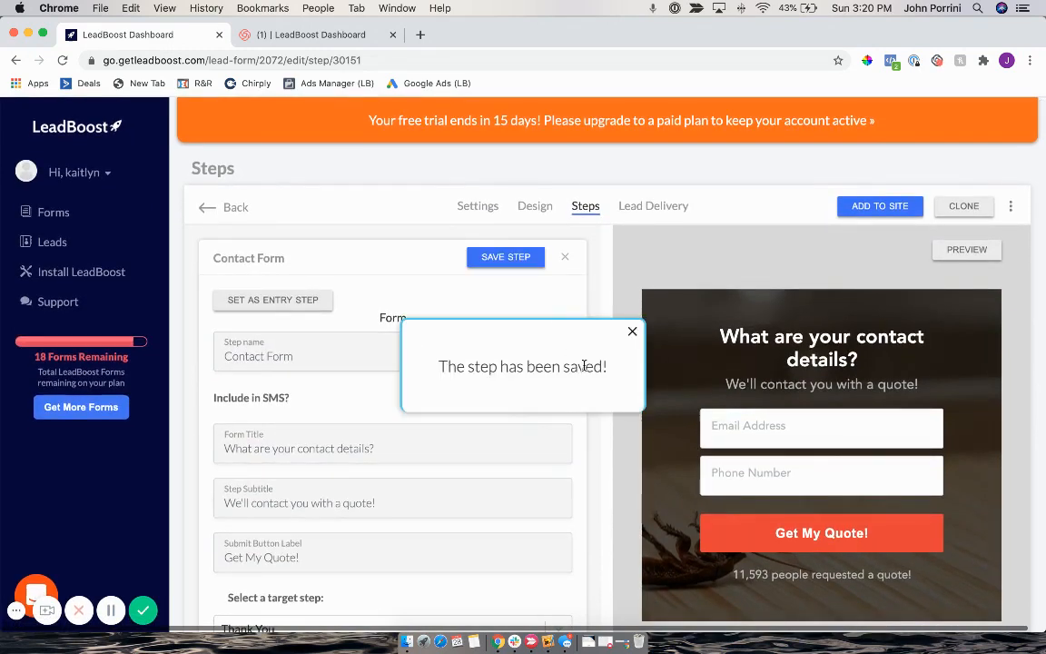
scroll(602, 295, down, 5)
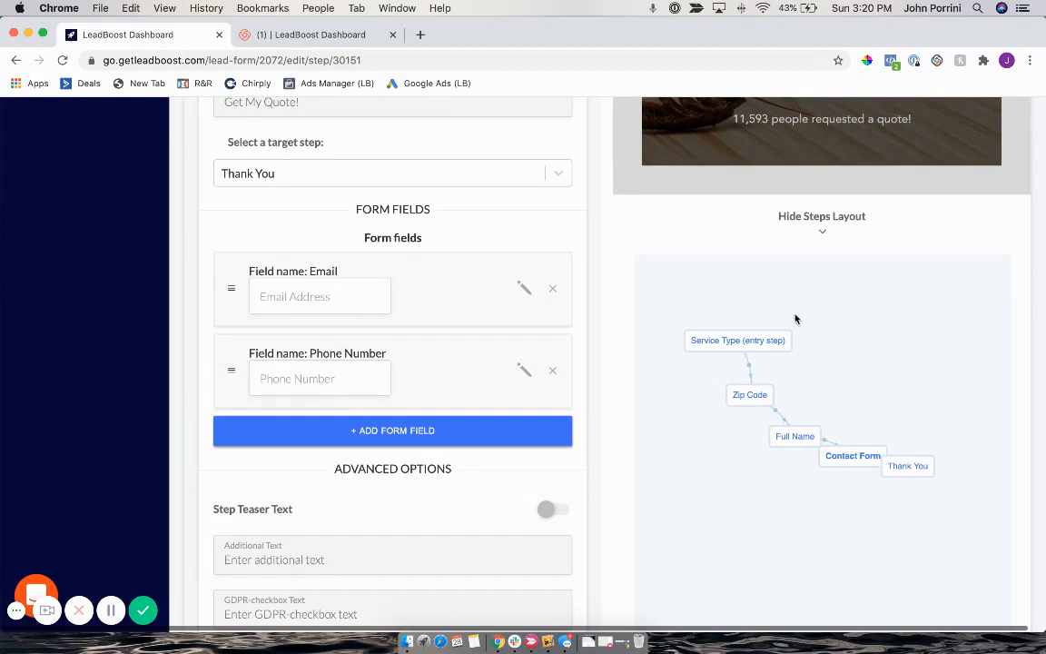
Launch the form's preview demo and answer its first questions with Termite Inspection and a zip code.
scroll(593, 243, up, 10)
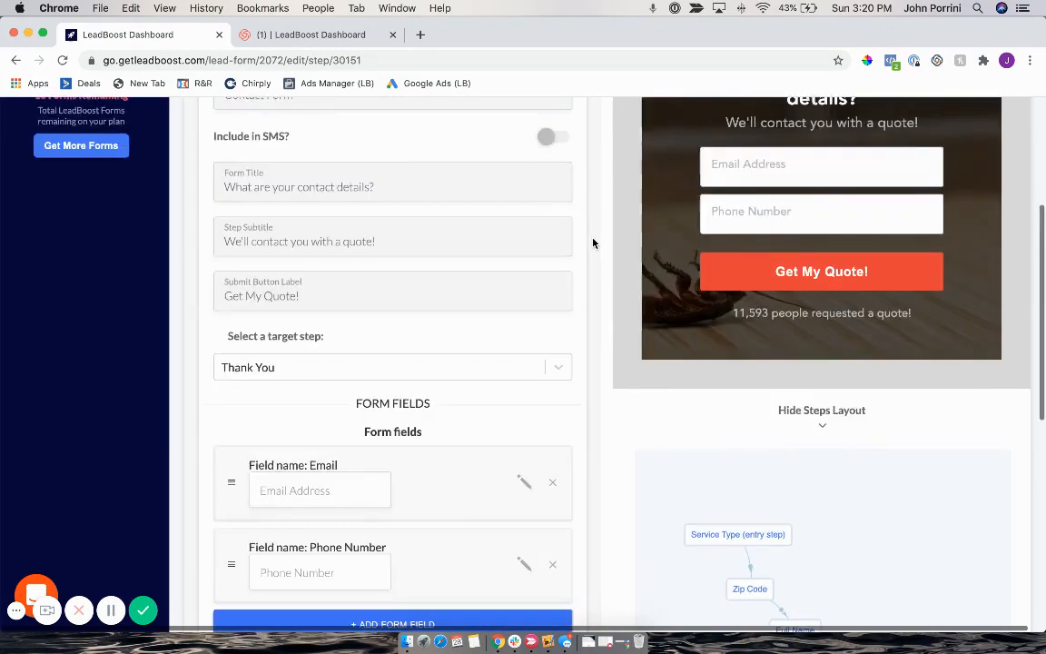
click(965, 250)
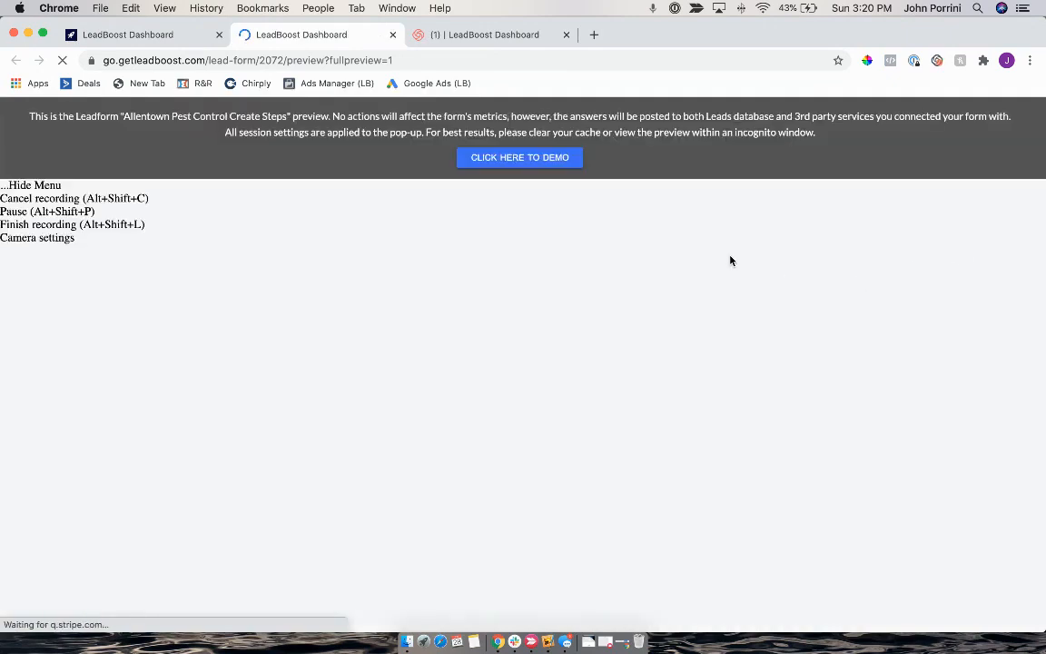
click(526, 163)
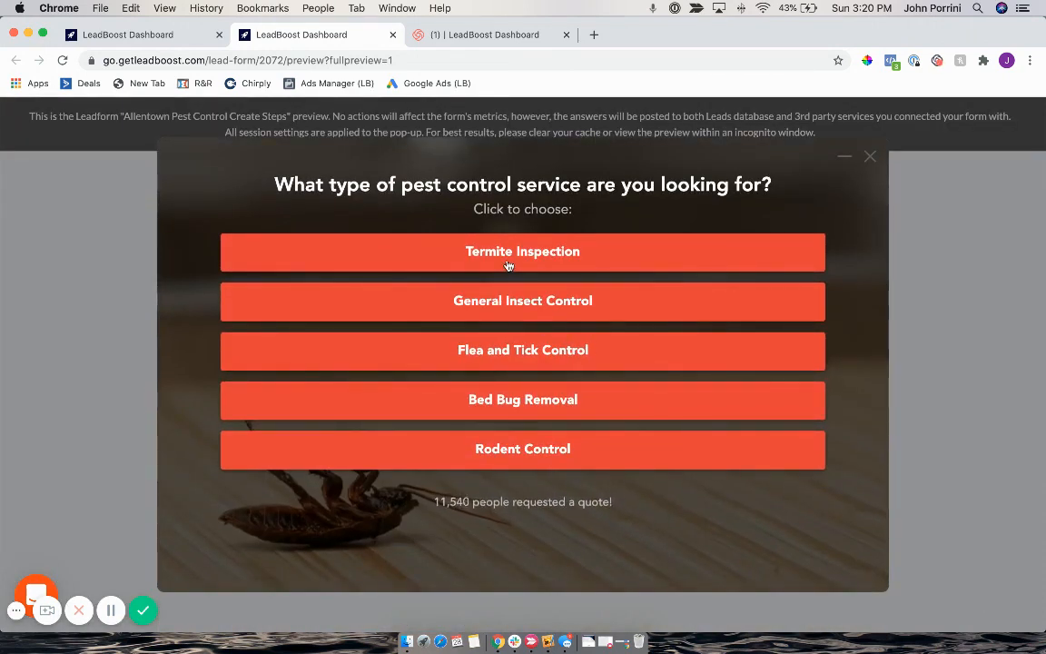
click(509, 265)
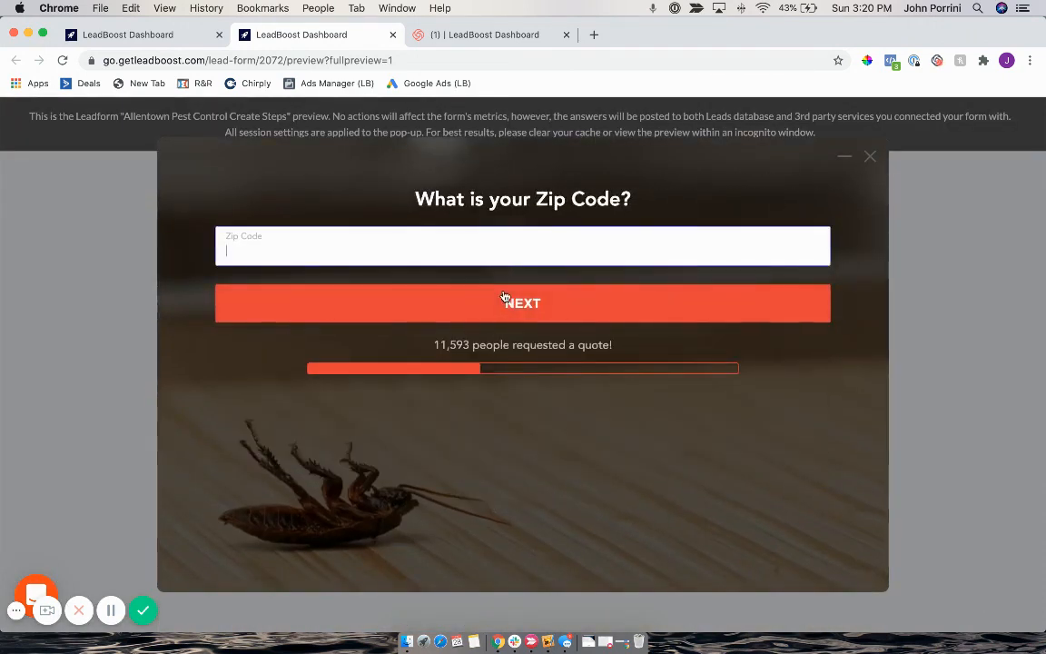
text(19034)
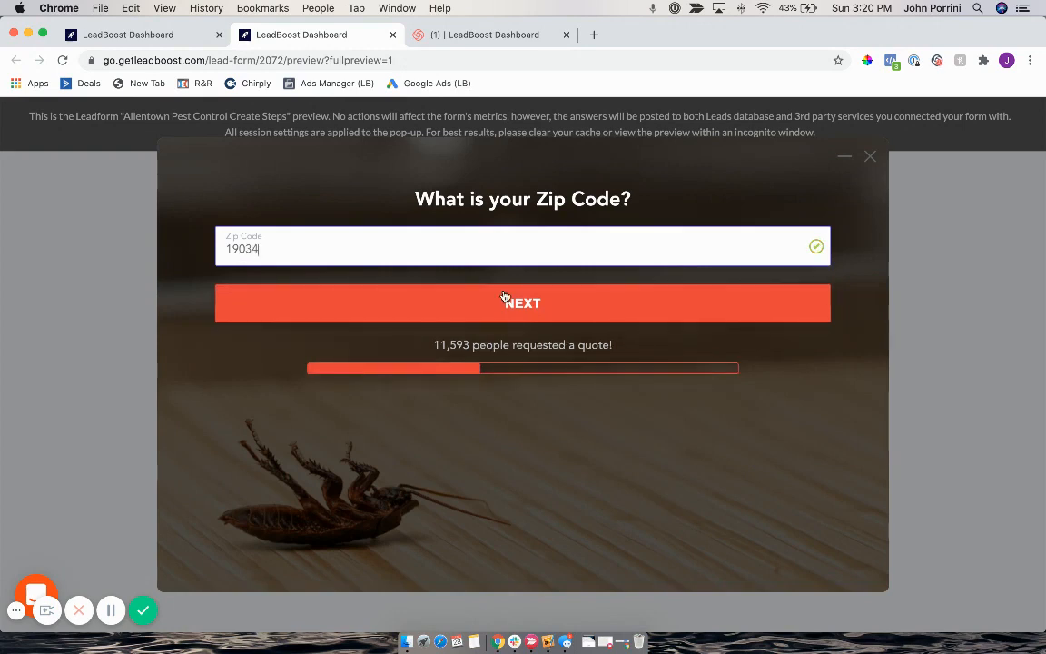
click(563, 306)
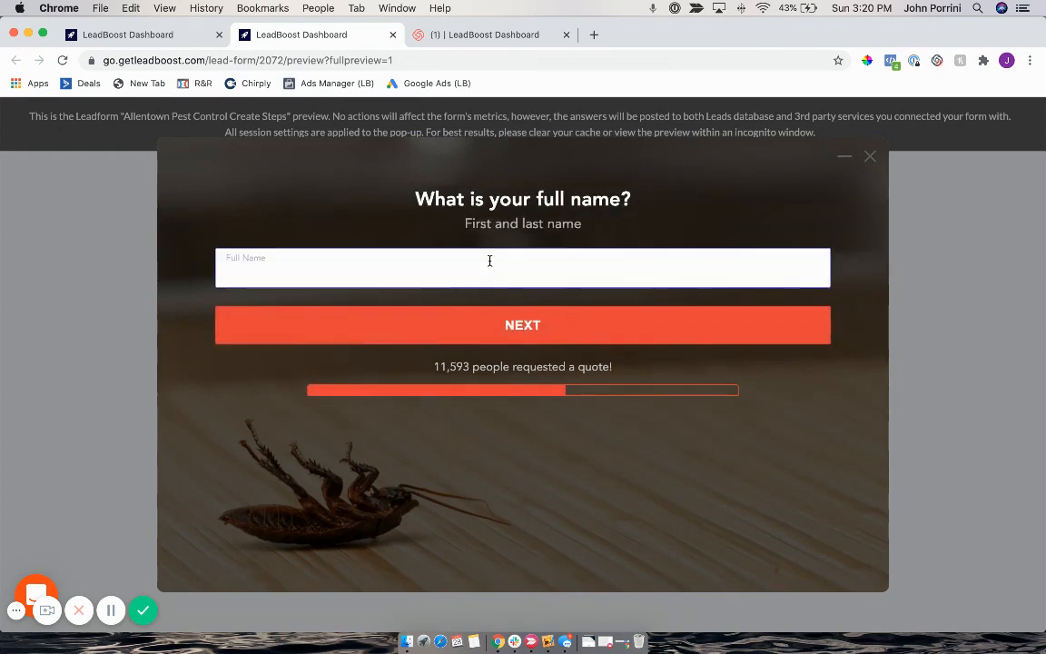